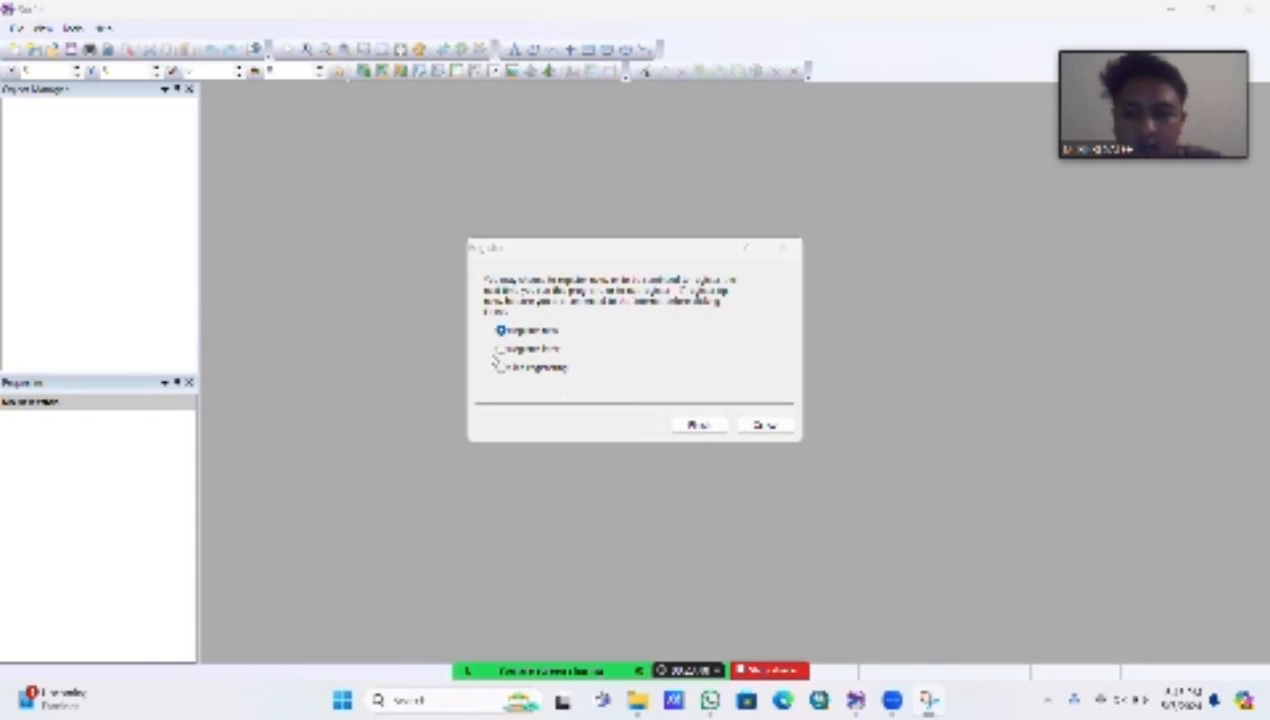
Step: Postpone the product registration and create a new blank worksheet
left_click(501, 354)
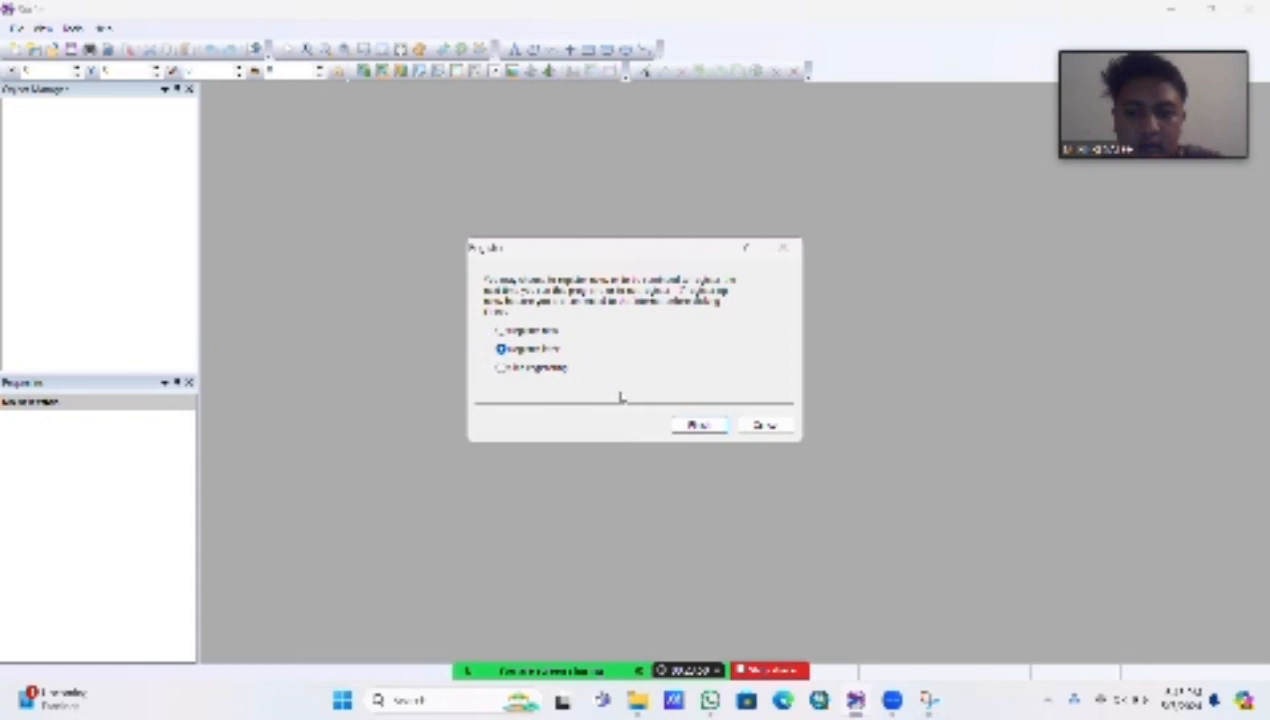
left_click(697, 425)
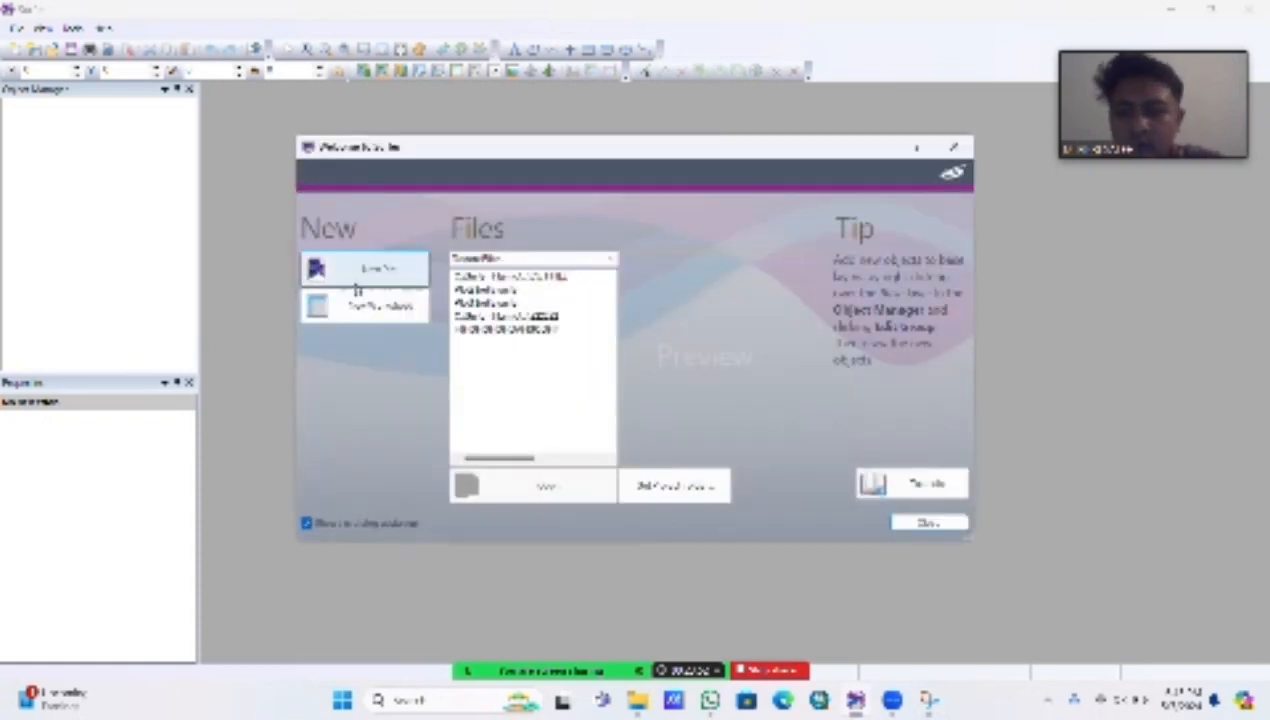
left_click(352, 305)
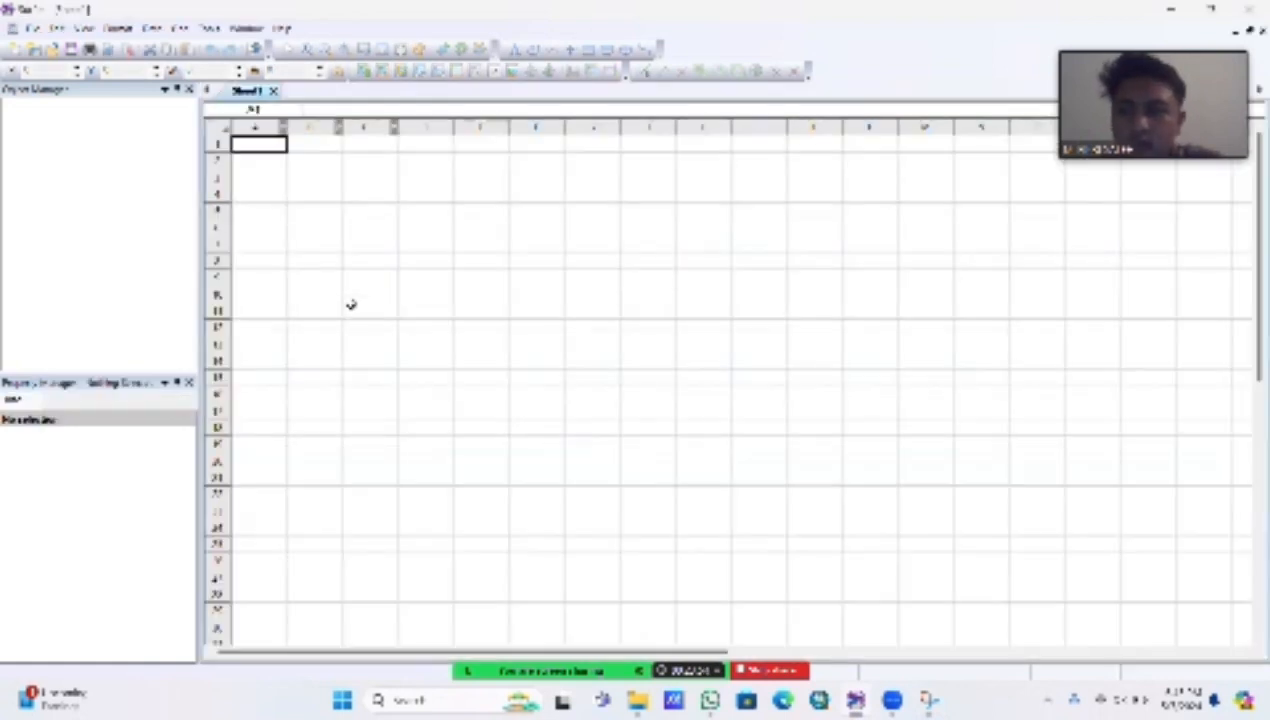
Step: Load the DATA LAHAN PANJANG file from the practicum folder as gridding data, accepting the default import options
left_click(179, 28)
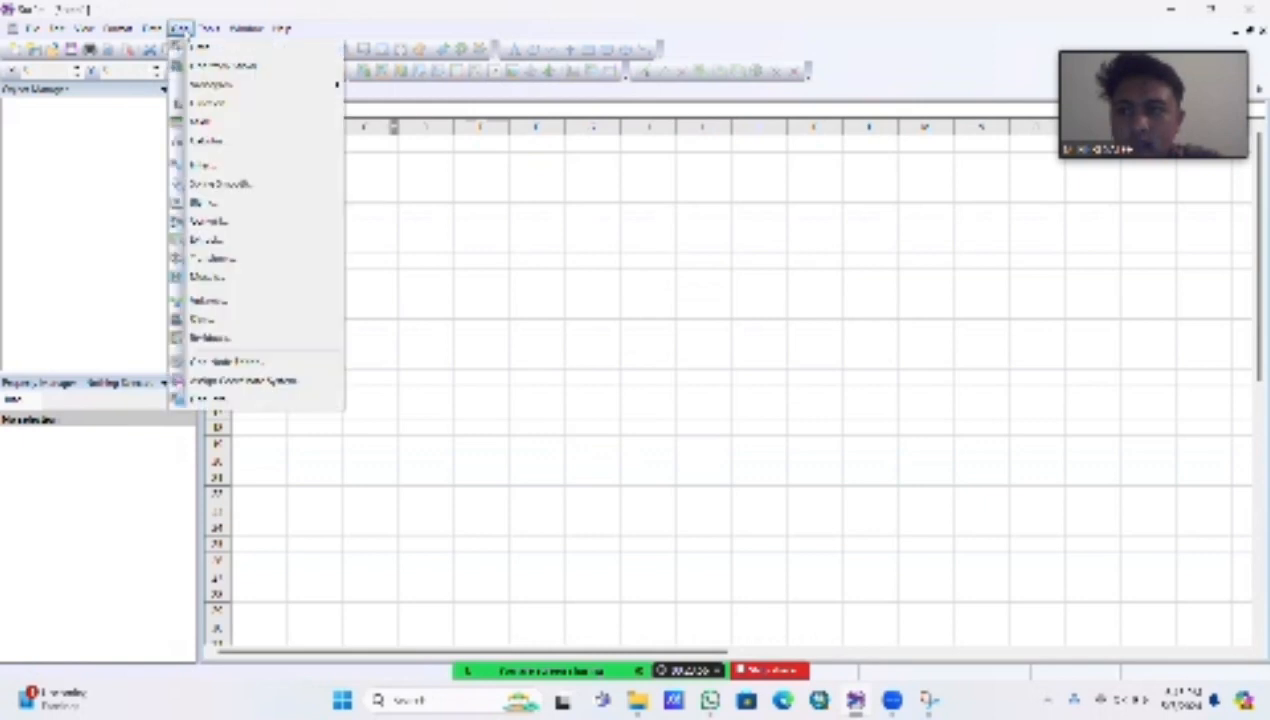
mouse_move(208, 28)
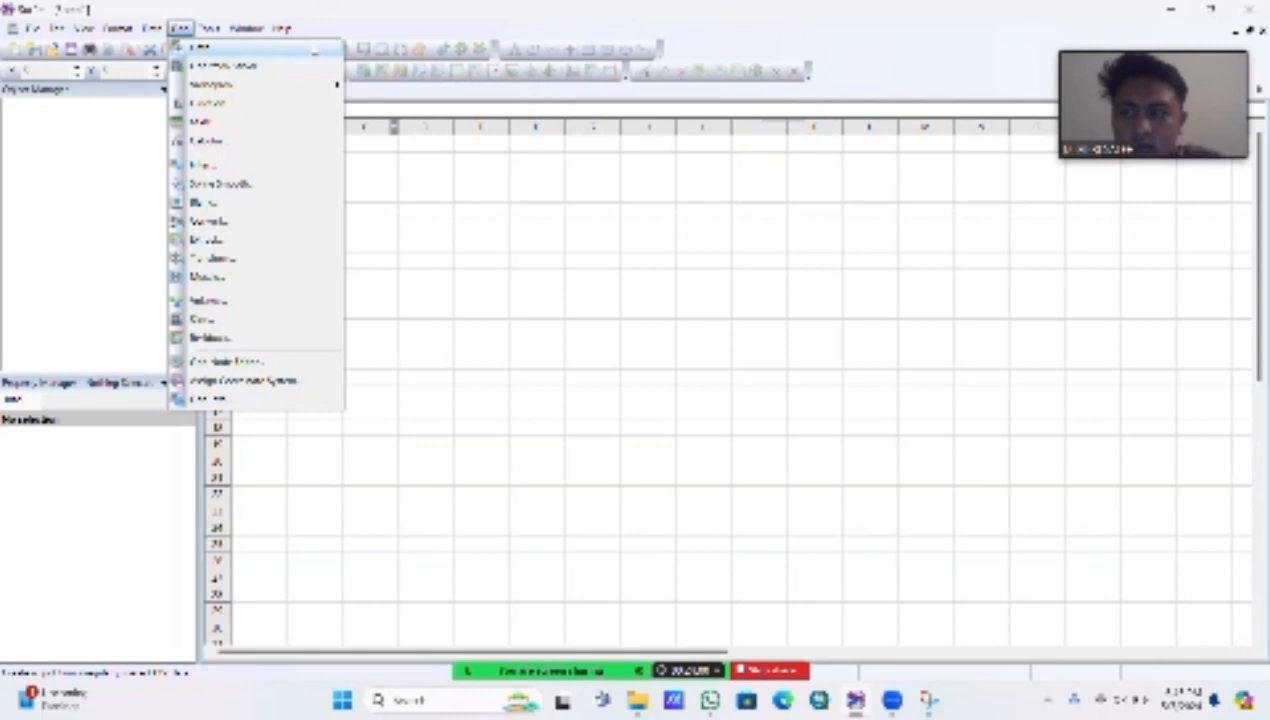
left_click(315, 47)
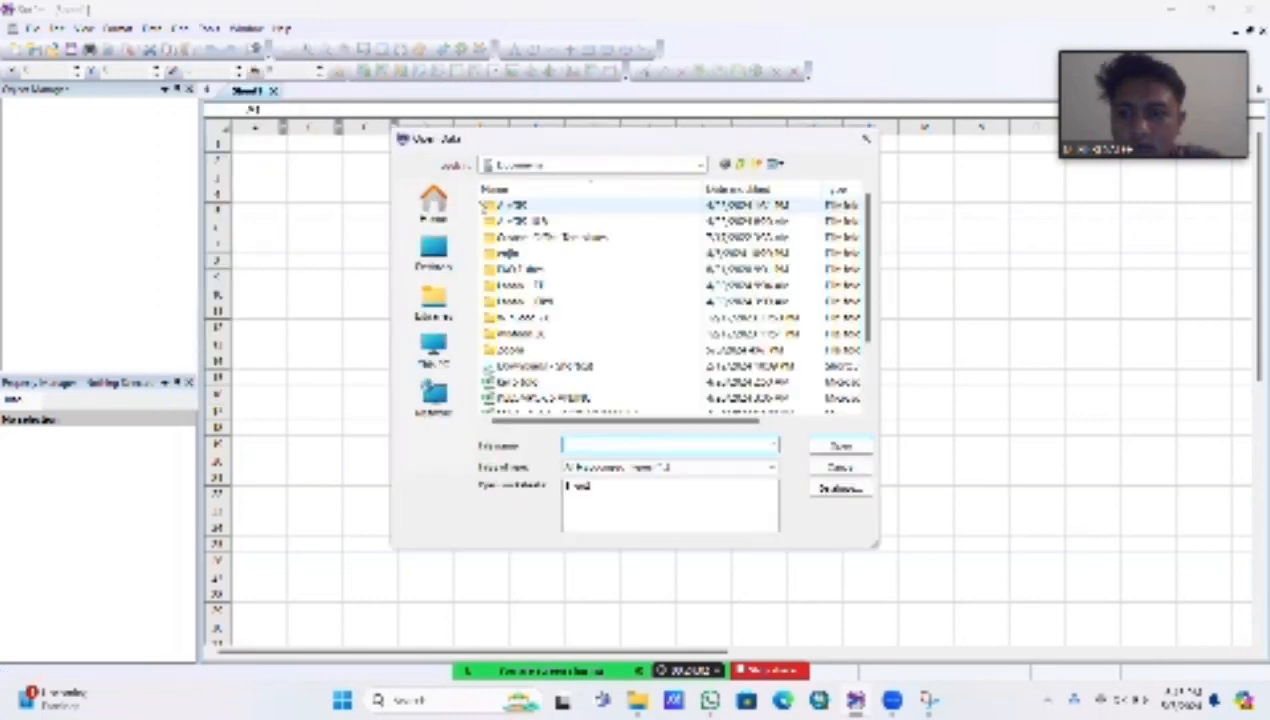
left_click(430, 208)
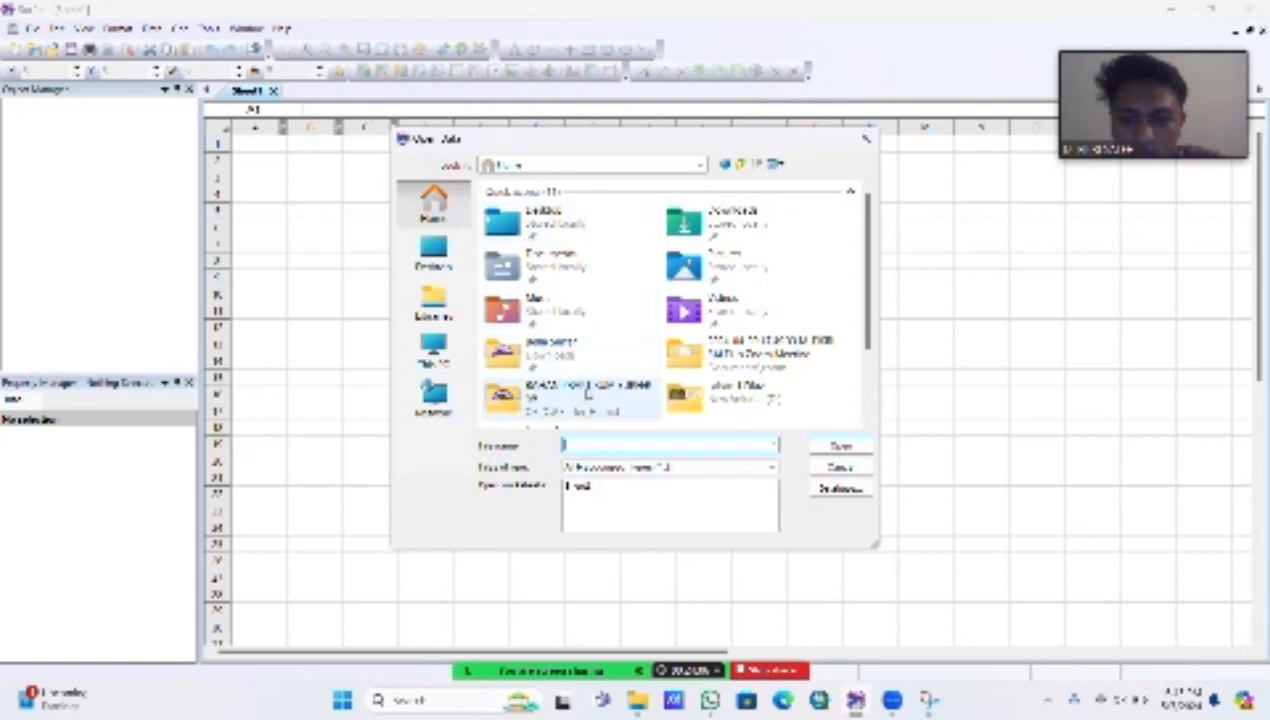
double_click(576, 397)
double_click(660, 250)
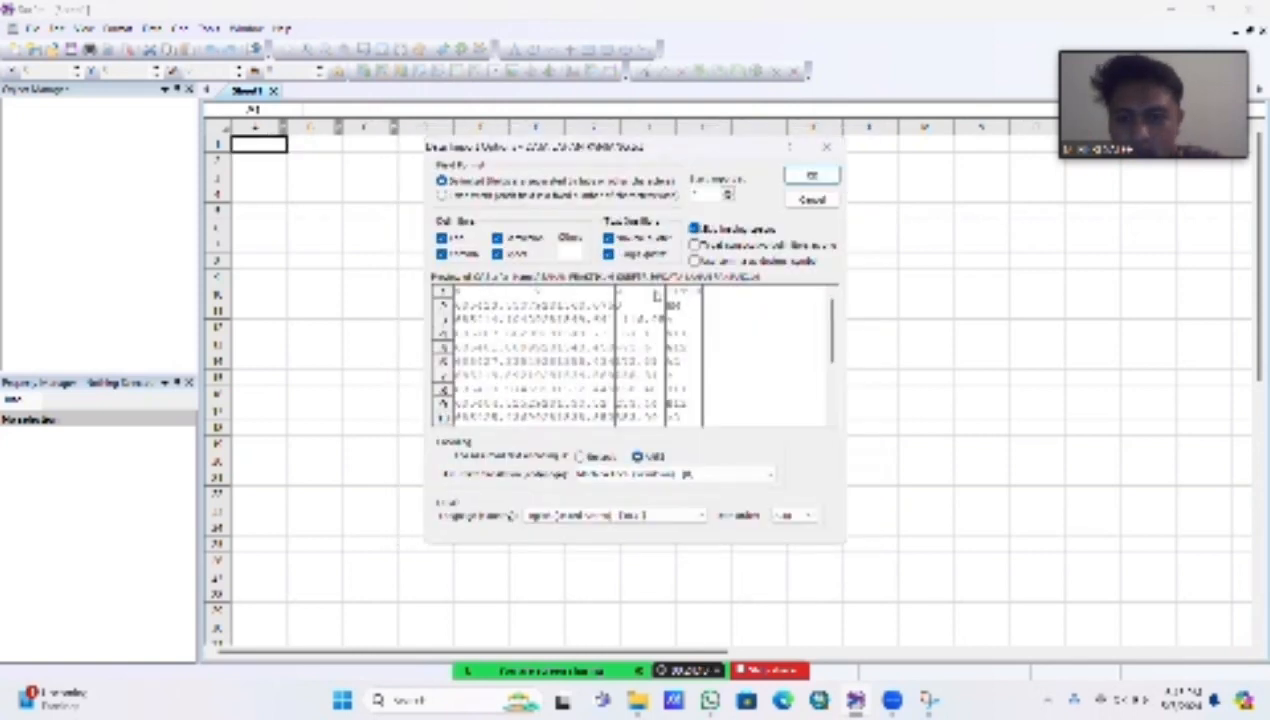
left_click(811, 176)
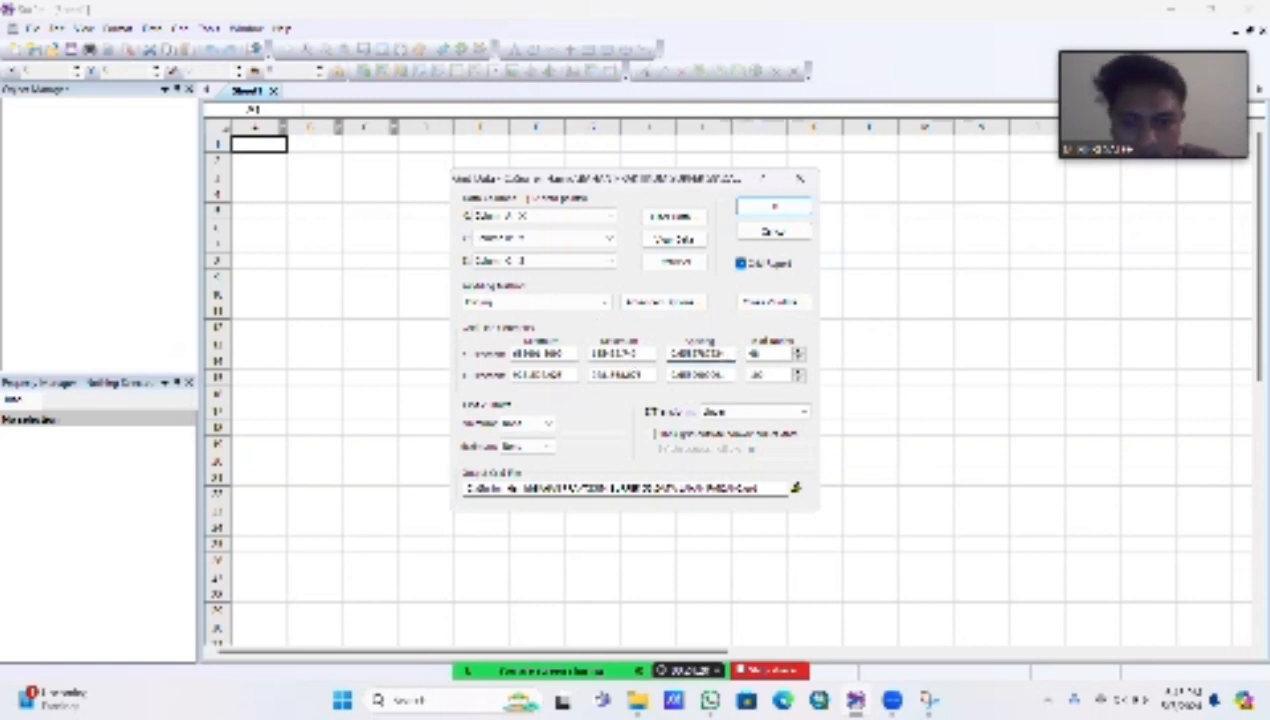
Step: Set the X-direction grid spacing to 10 and generate the grid, replacing the existing grid file
left_click_drag(733, 353, 668, 353)
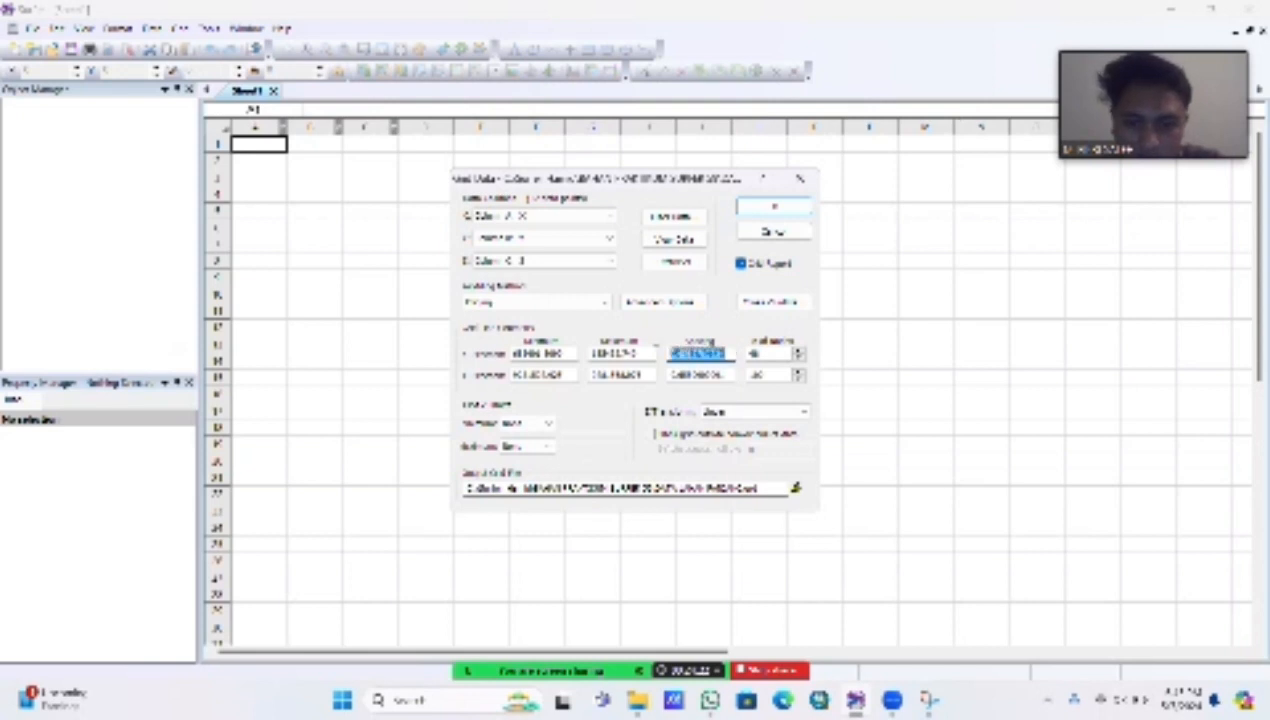
type("10")
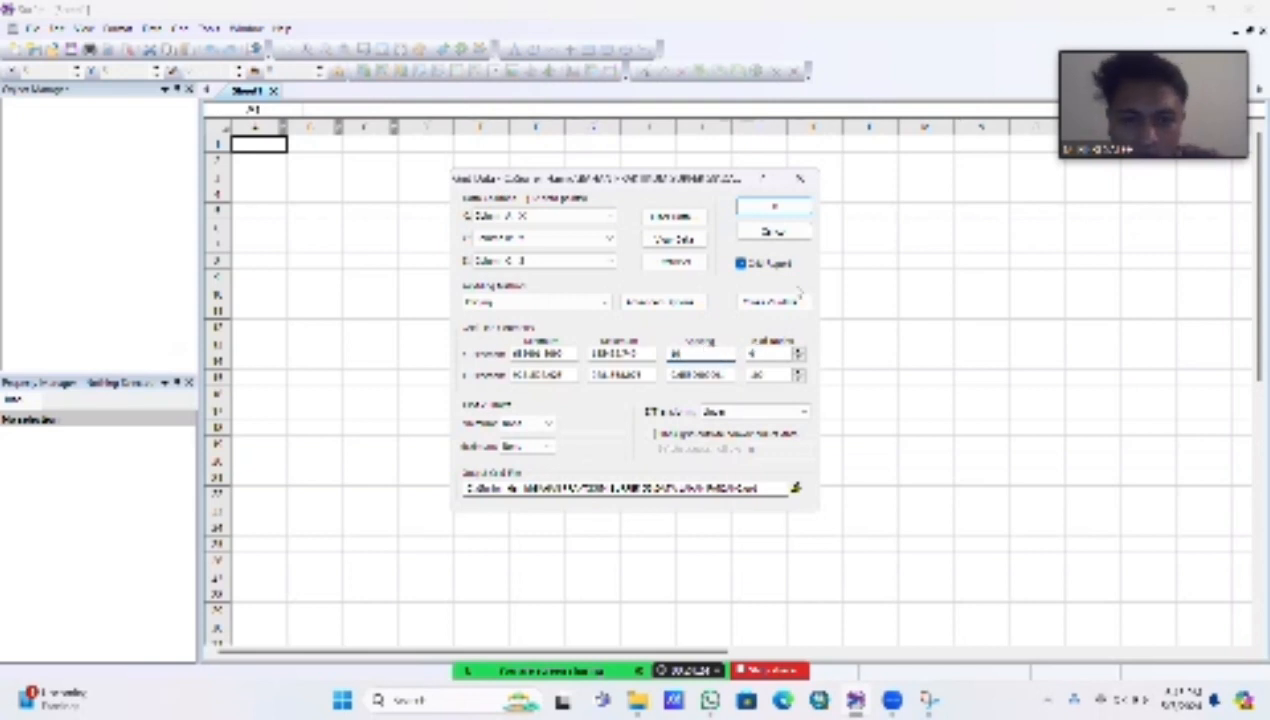
left_click(775, 208)
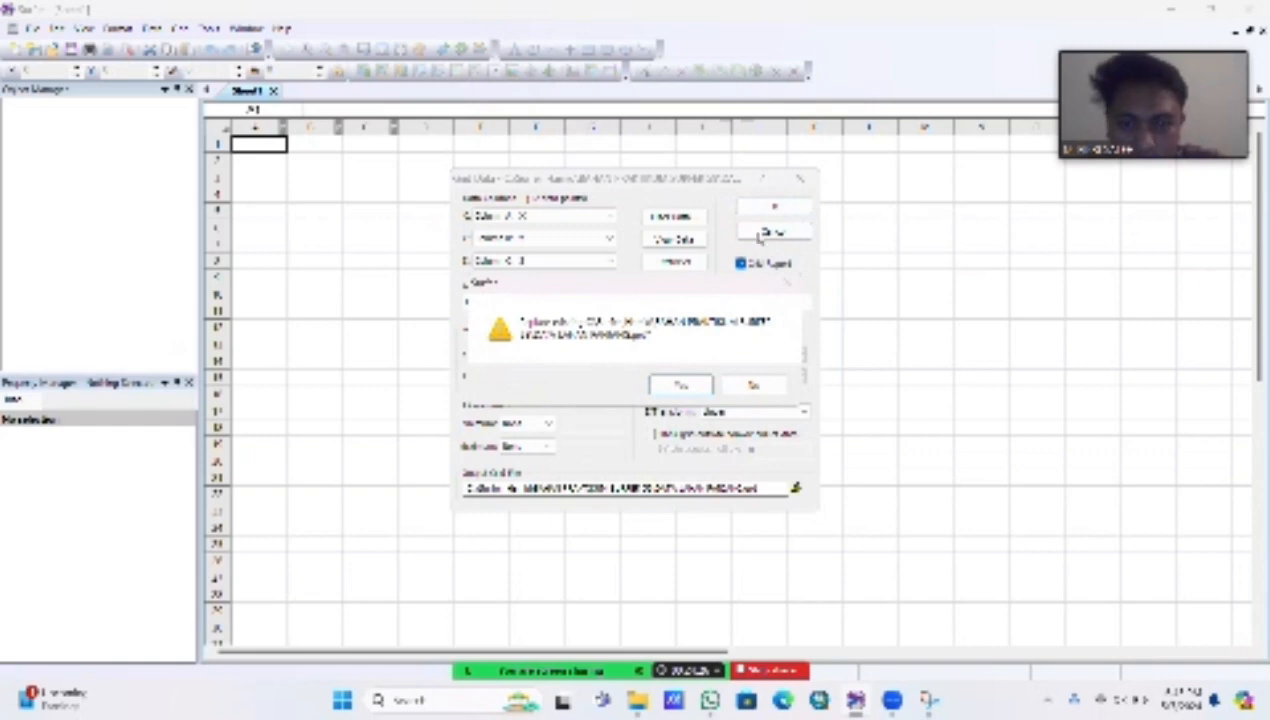
left_click(680, 386)
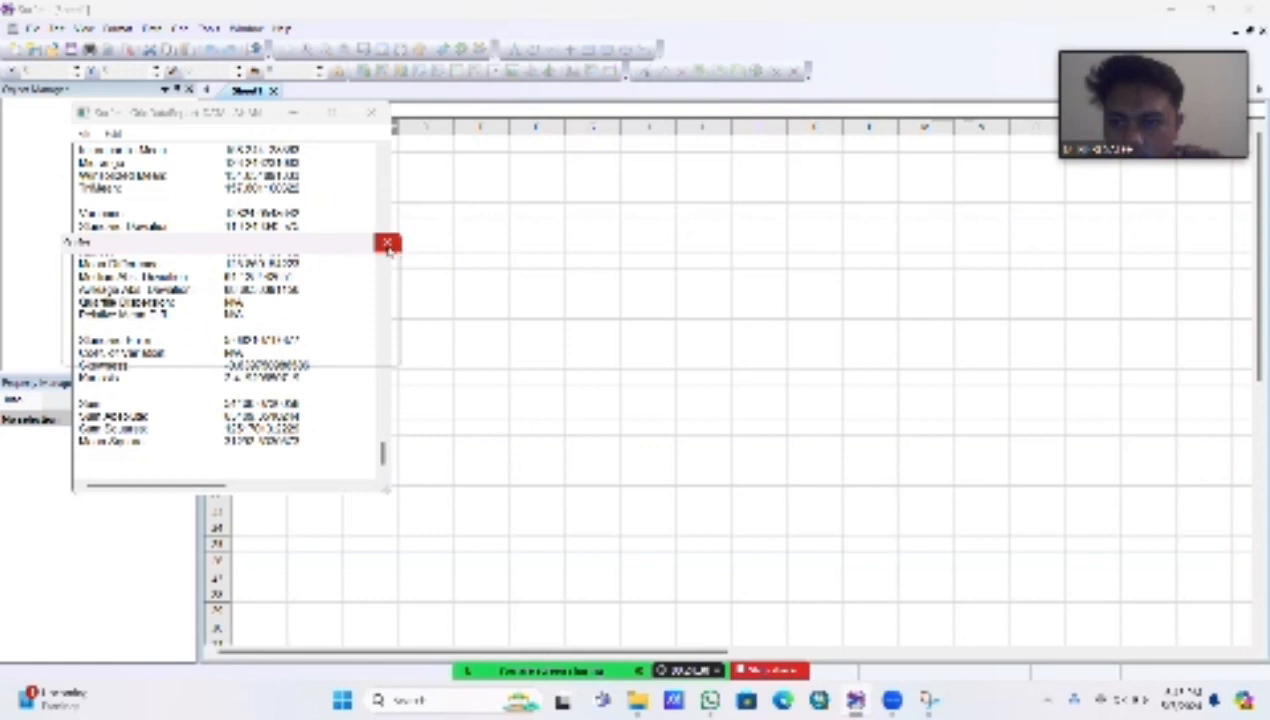
Step: Dismiss the grid creation notice and close the gridding report without saving it
left_click(352, 346)
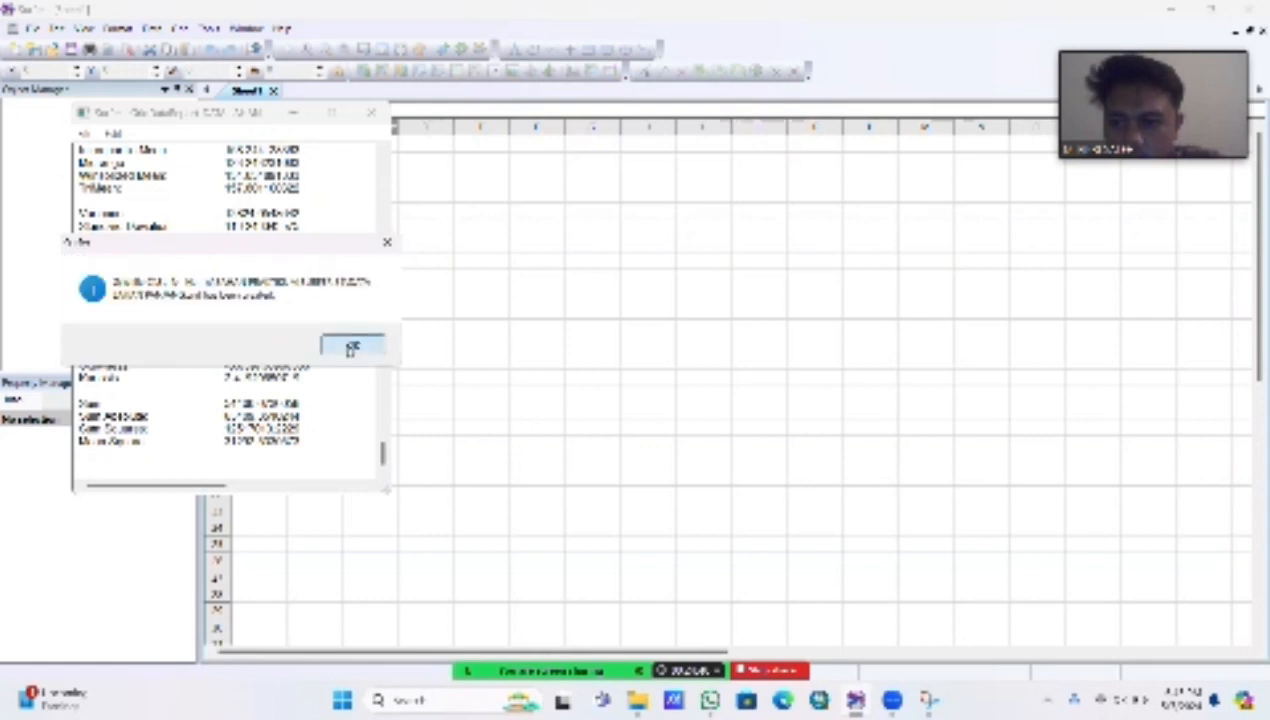
left_click(371, 112)
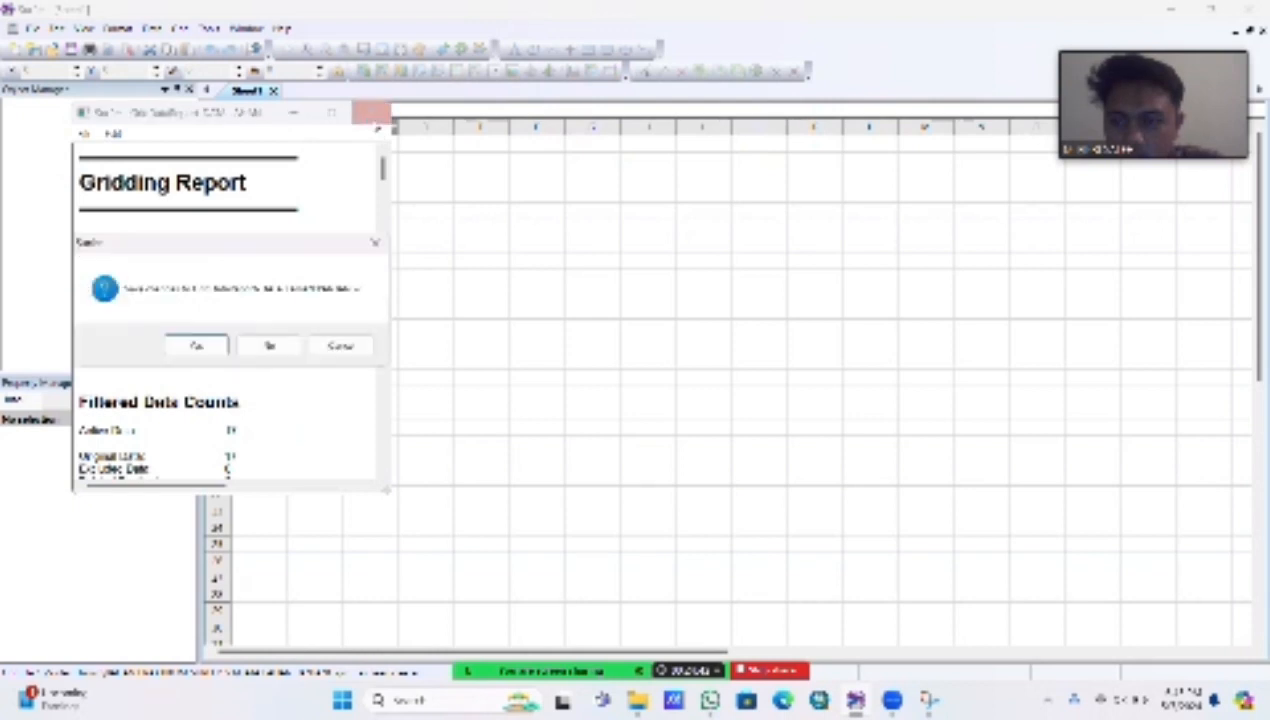
left_click(266, 345)
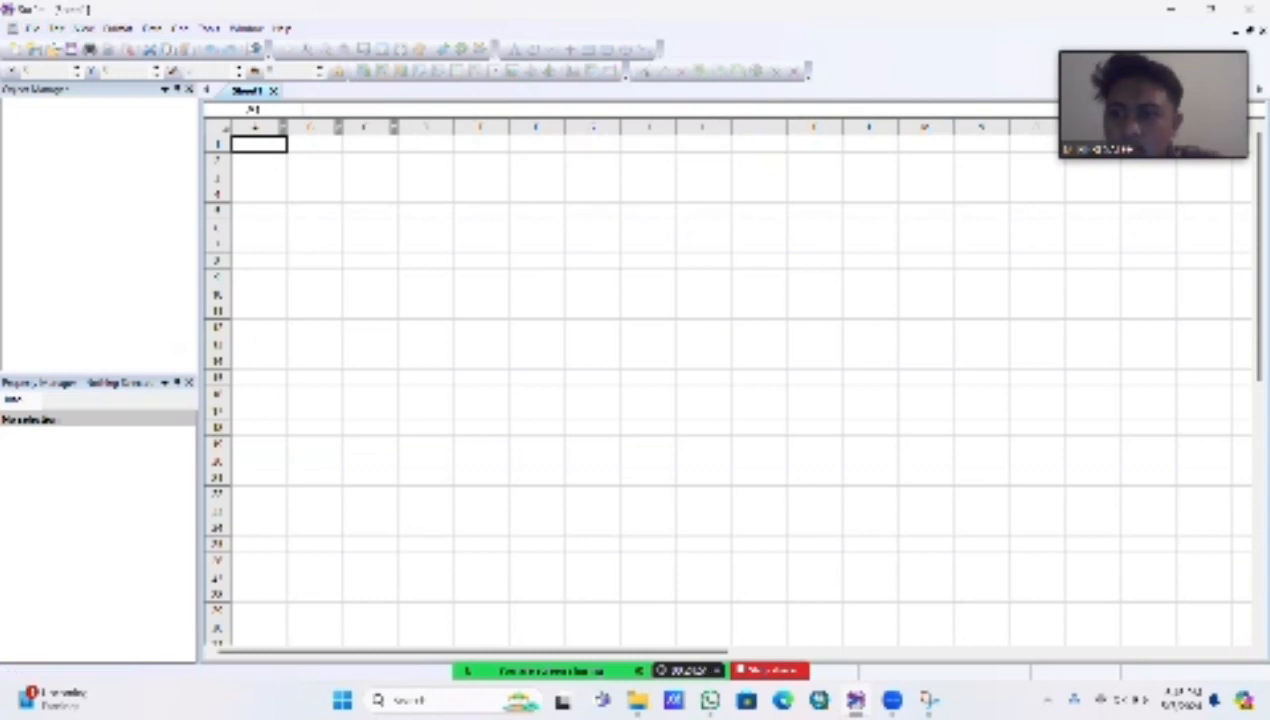
Step: Create a new blank plot document for the map
left_click(33, 28)
mouse_move(79, 48)
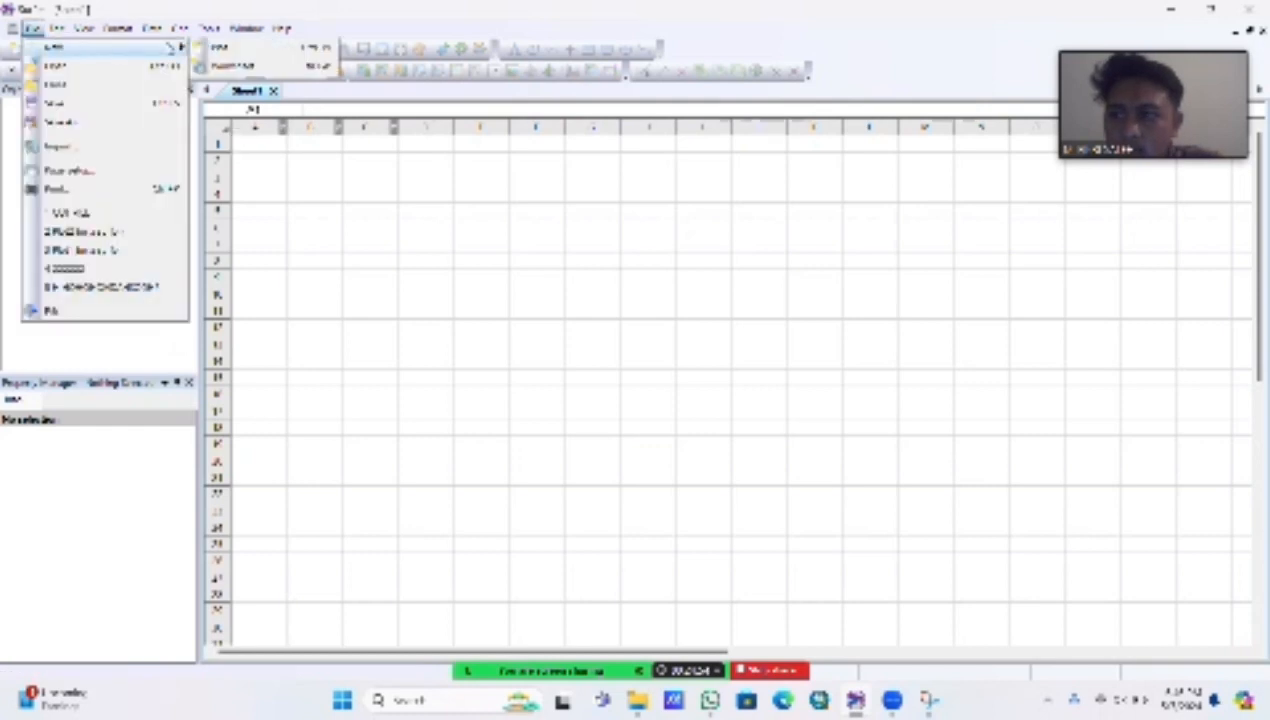
mouse_move(31, 32)
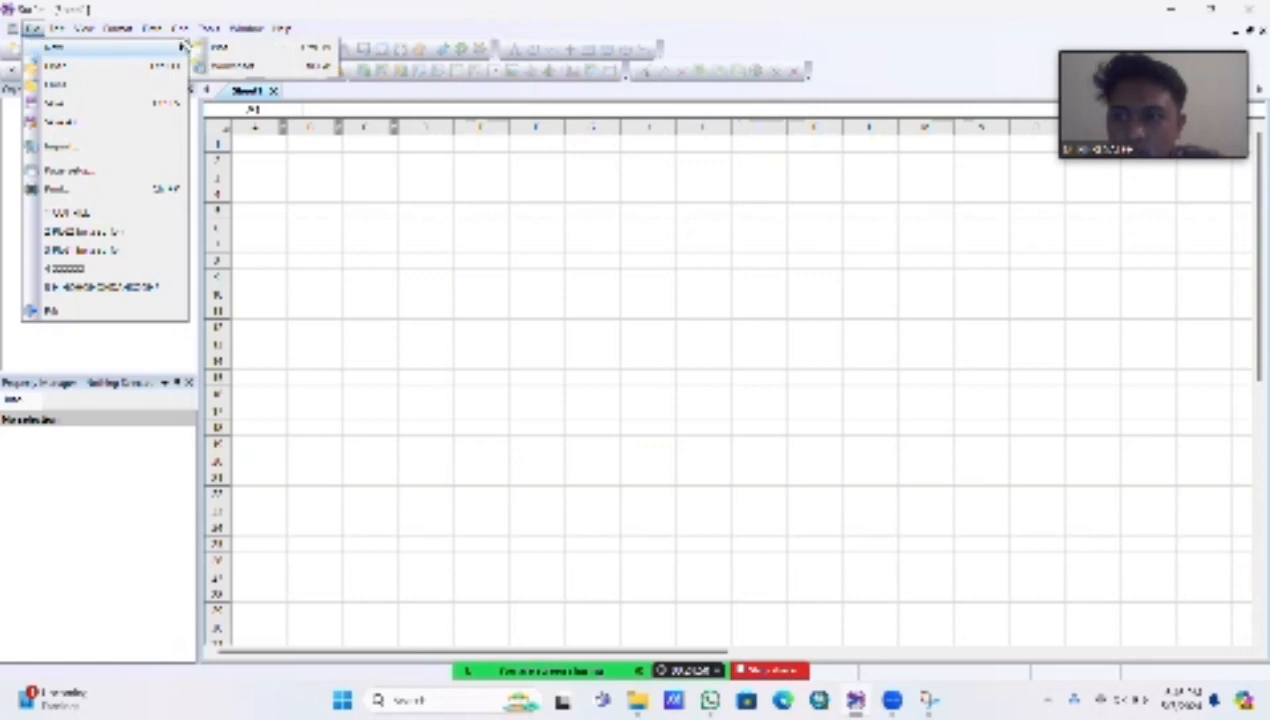
left_click(244, 49)
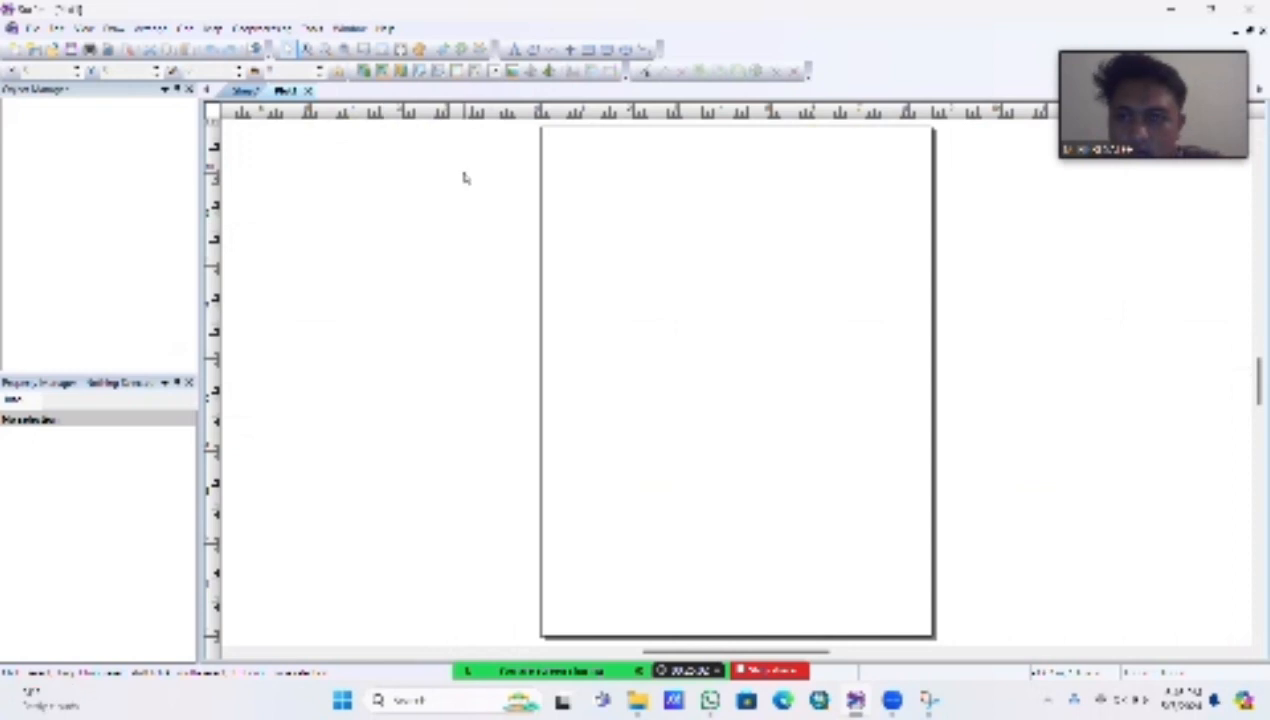
Step: Create a new contour map from the DATA LAHAN PANJANG grid file
left_click(216, 30)
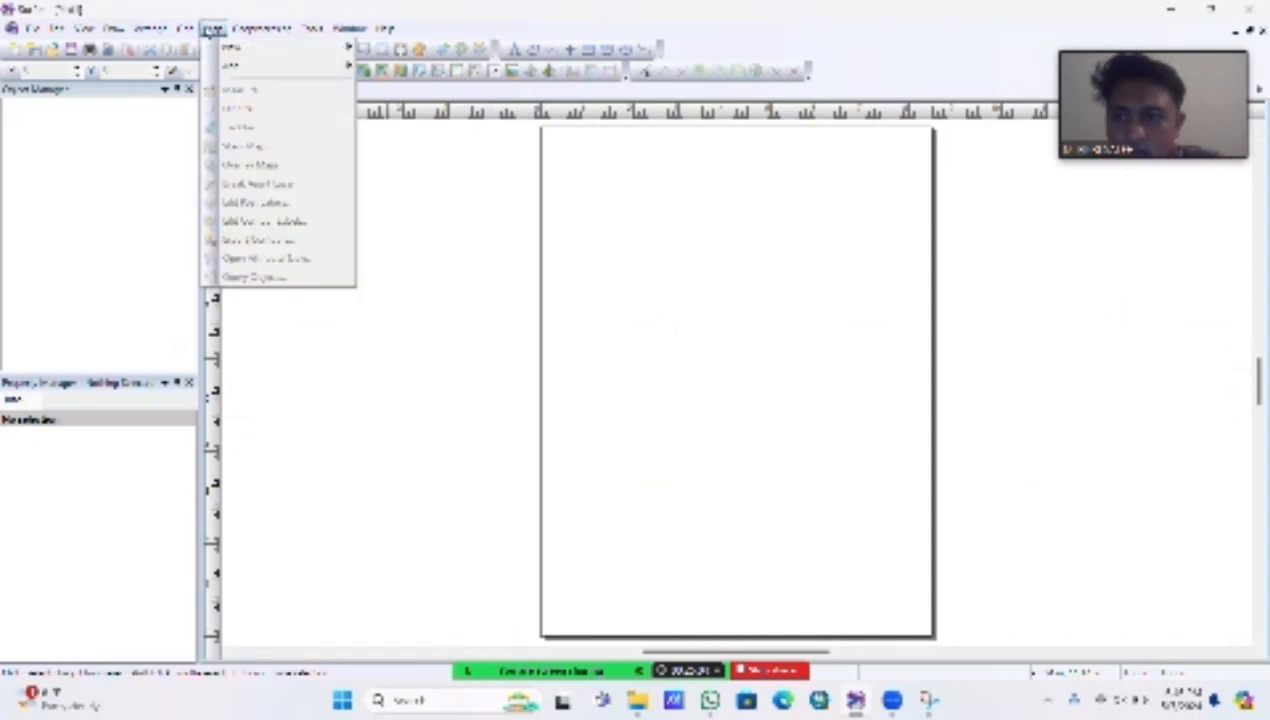
left_click(213, 28)
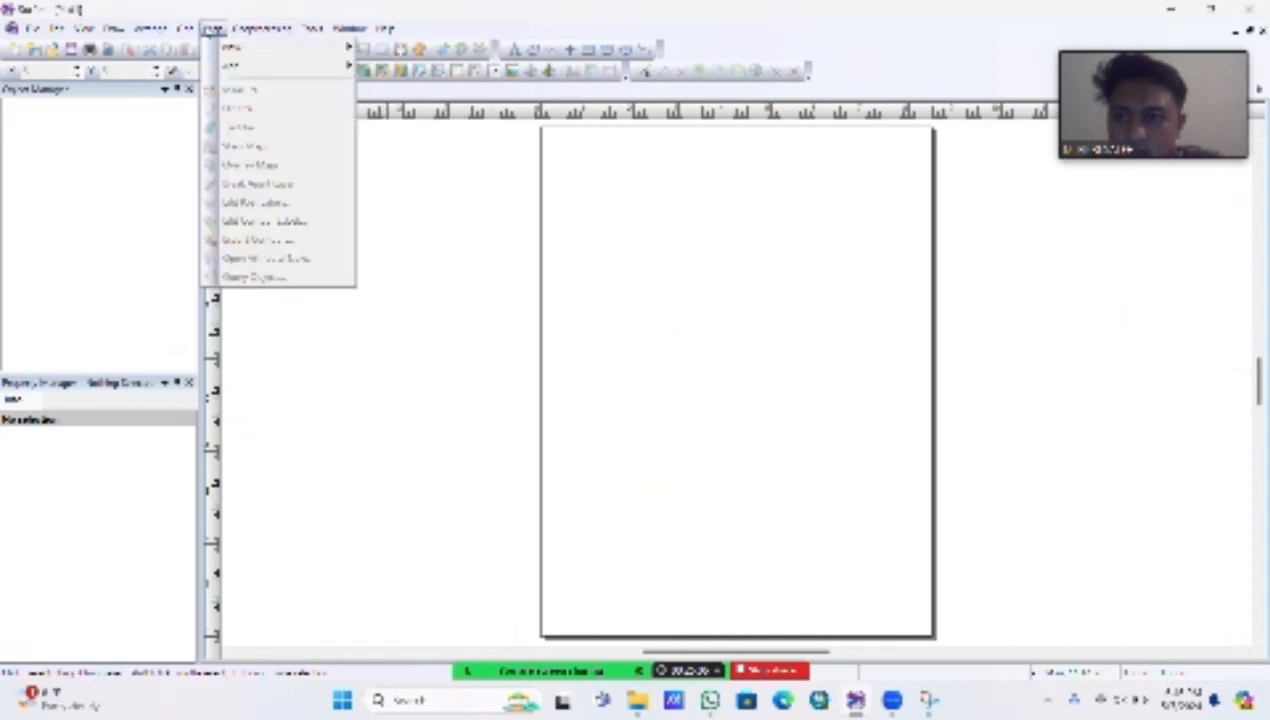
mouse_move(230, 48)
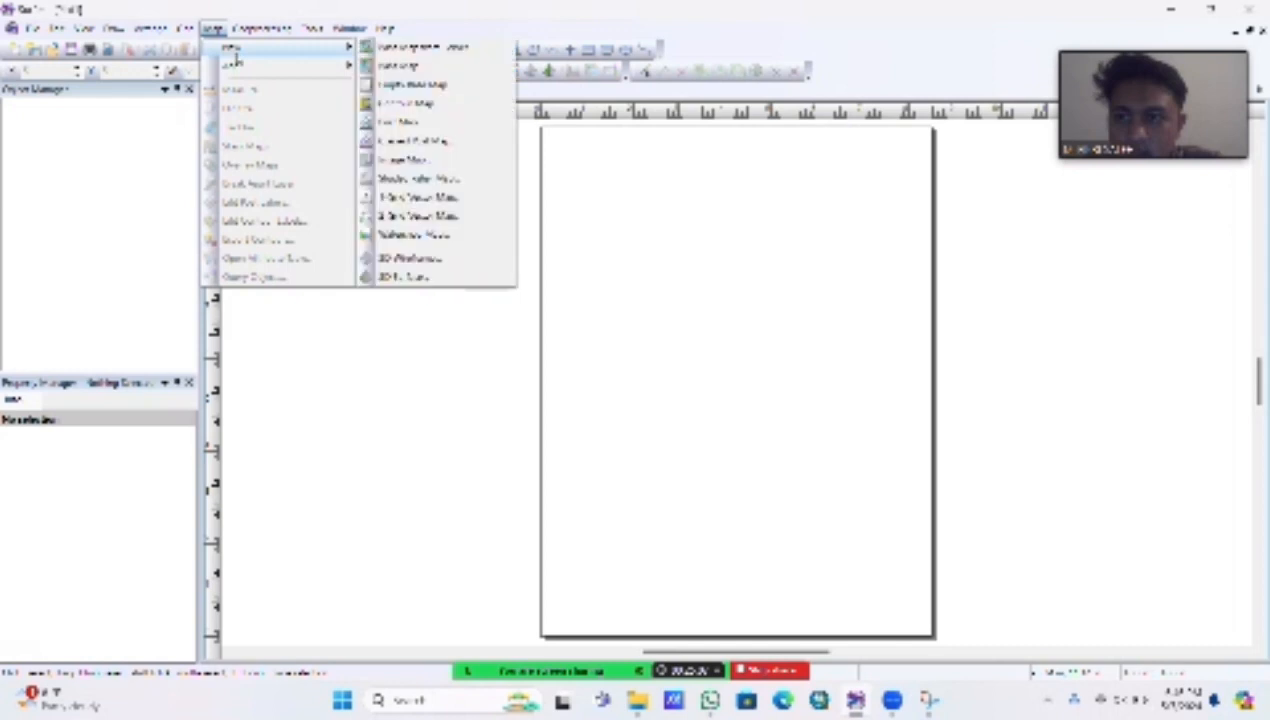
left_click(436, 105)
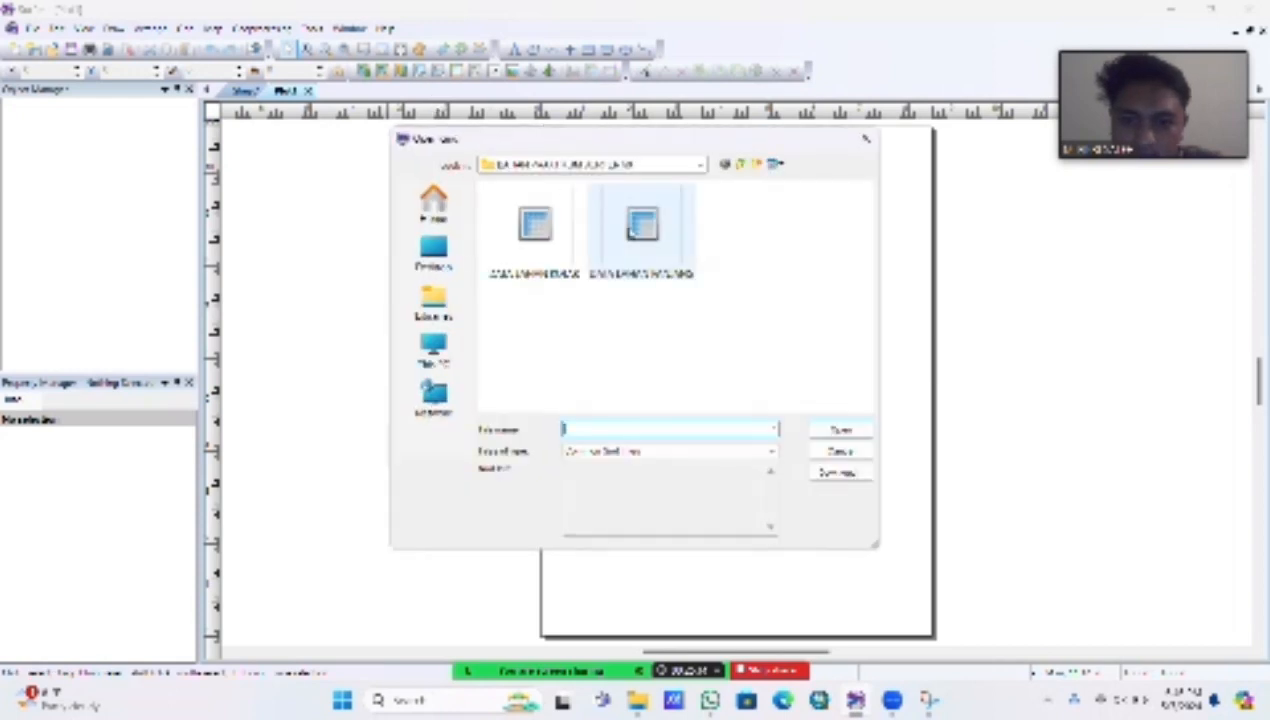
left_click(642, 228)
left_click(838, 432)
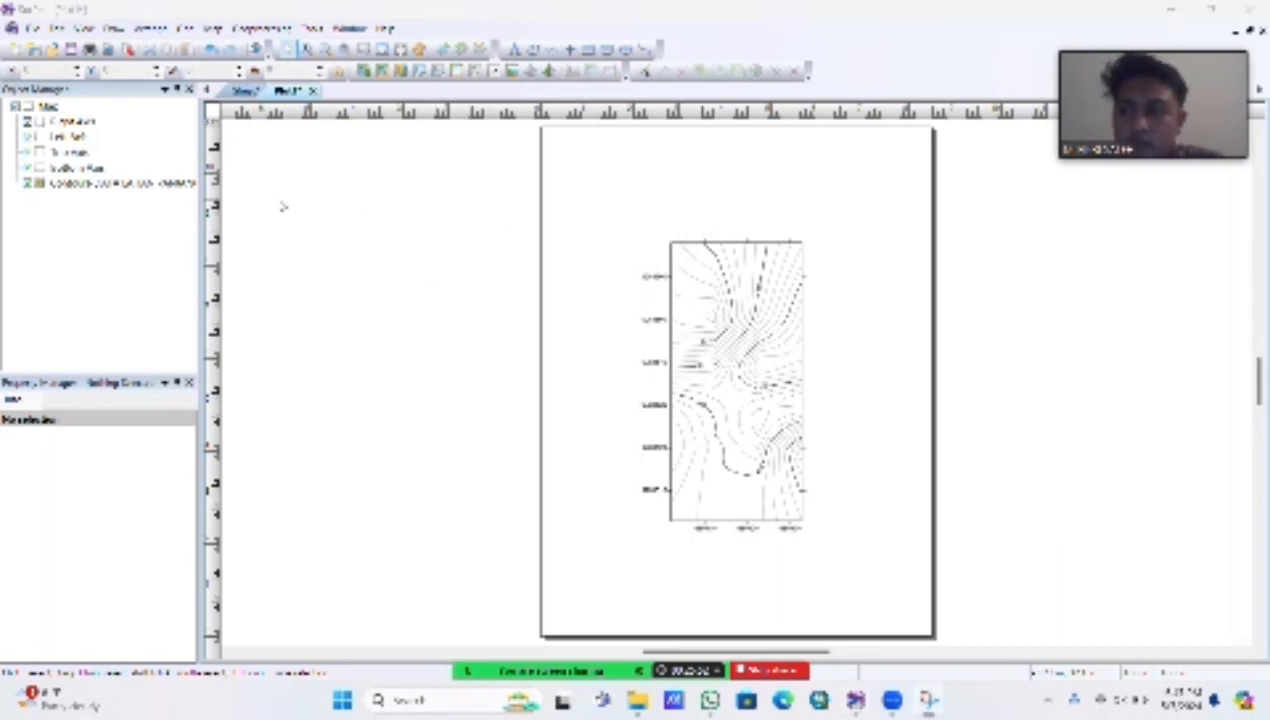
Step: Turn on filled contours in the level settings of the contour layer
left_click(108, 185)
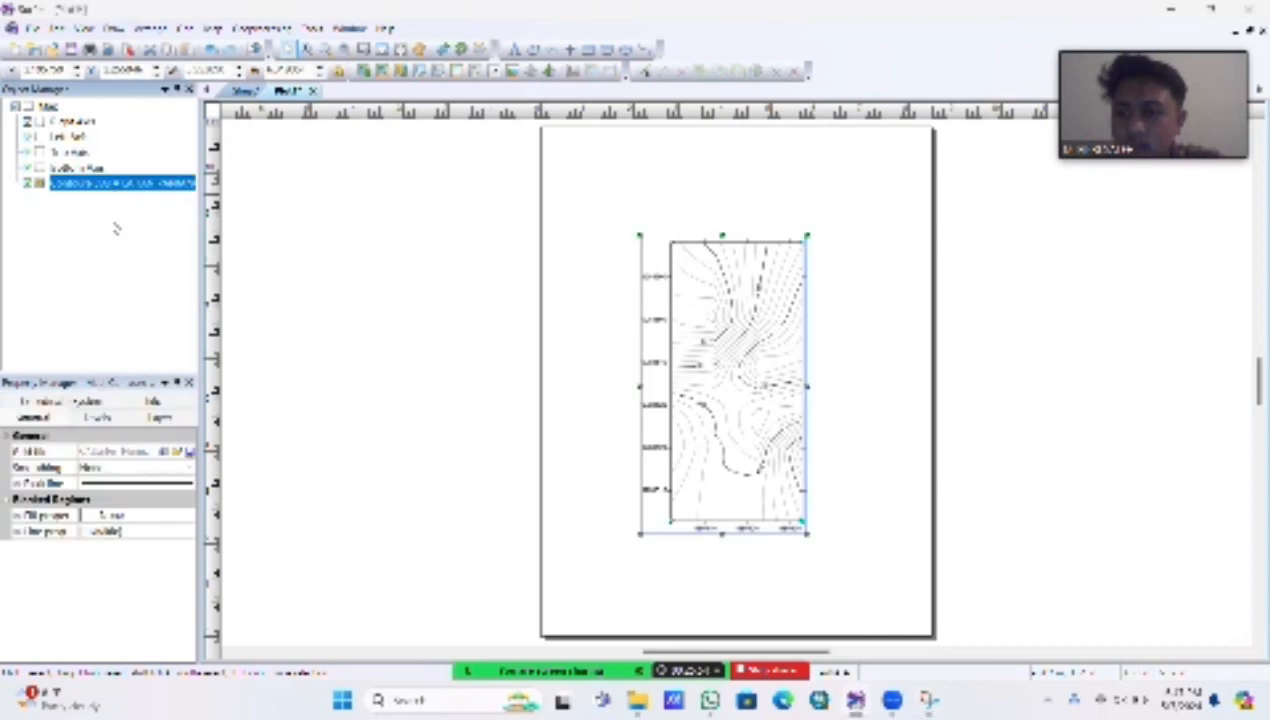
left_click(97, 417)
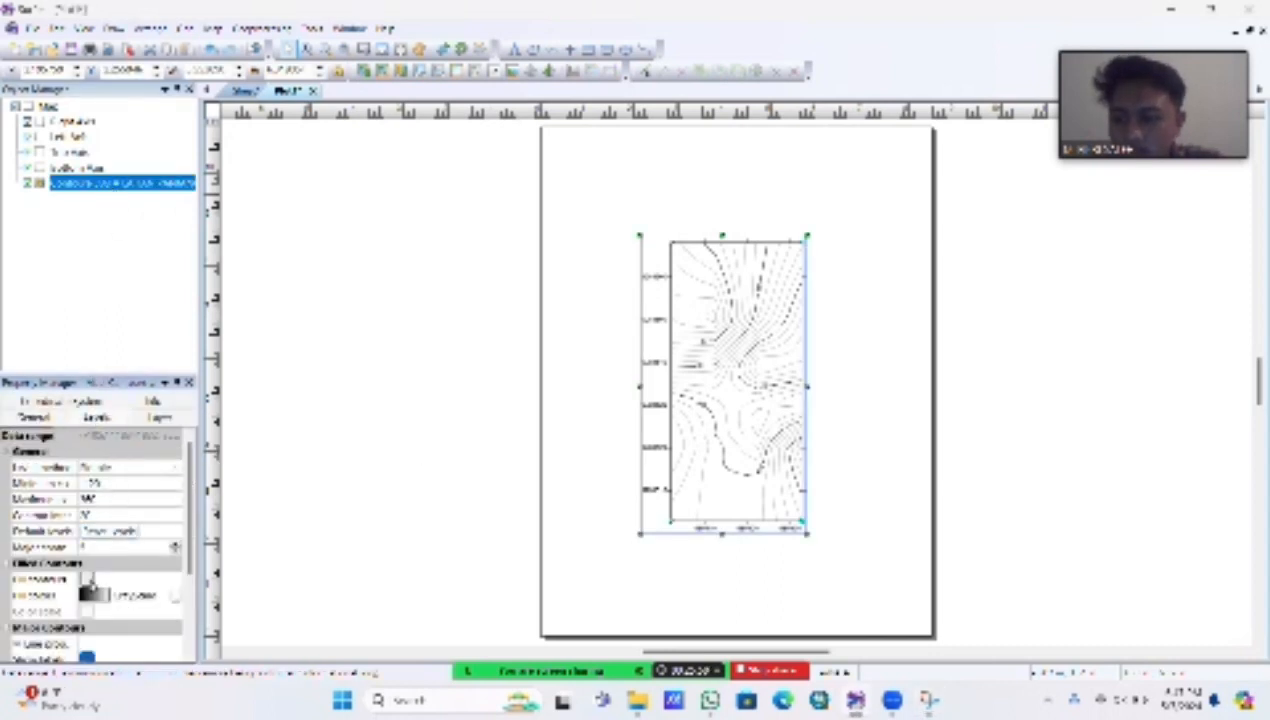
left_click(86, 580)
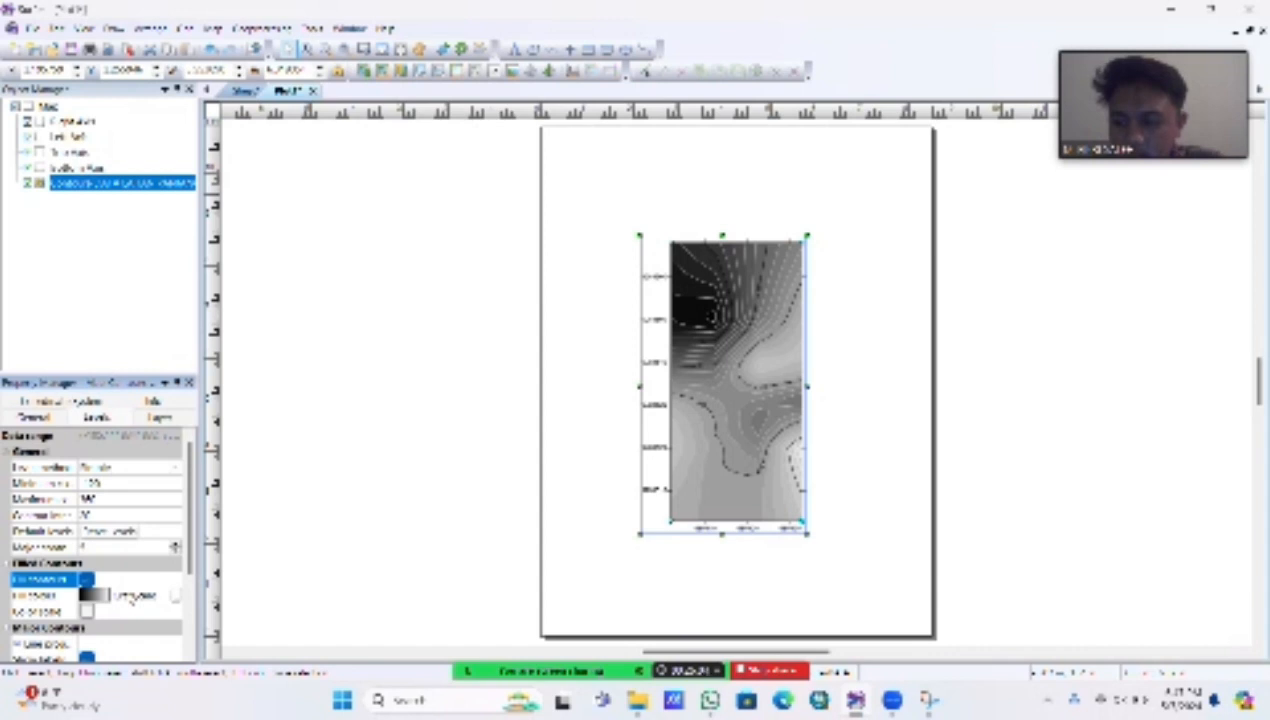
Step: Set the contour fill colors to a green-to-brown land color map and enable the color scale
left_click(95, 595)
scroll(160, 615, "down", 3)
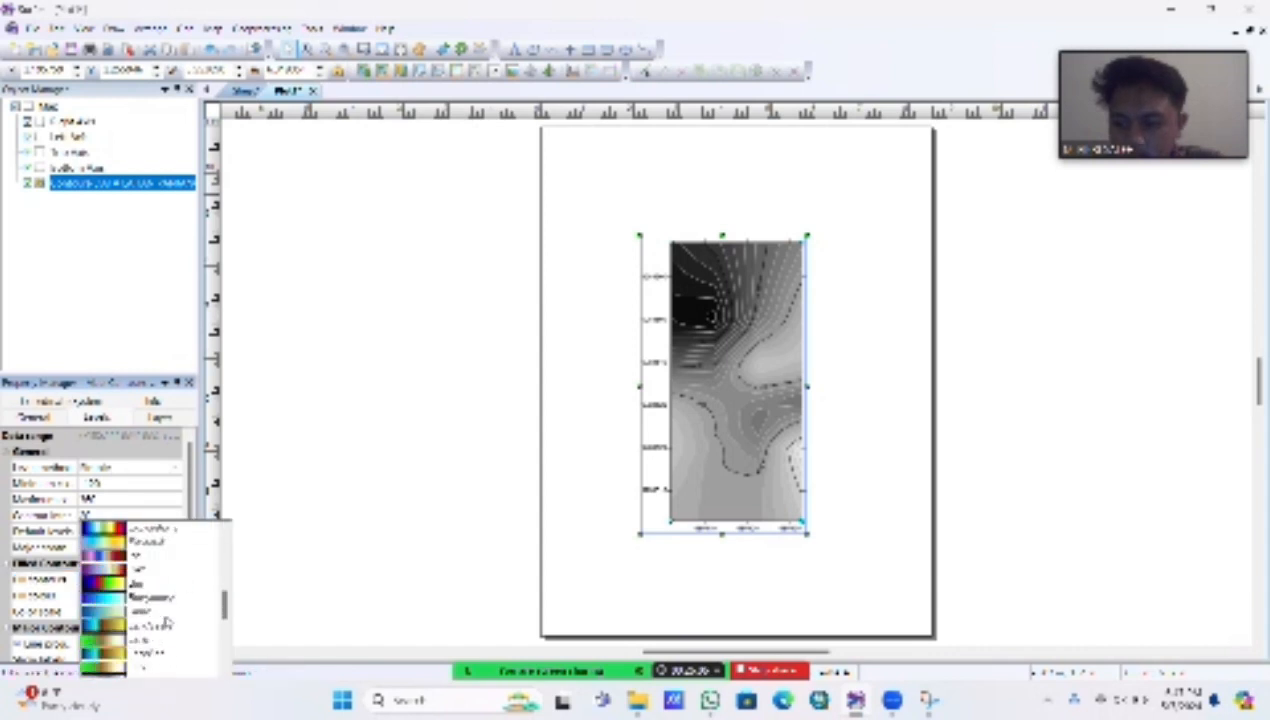
scroll(166, 622, "down", 5)
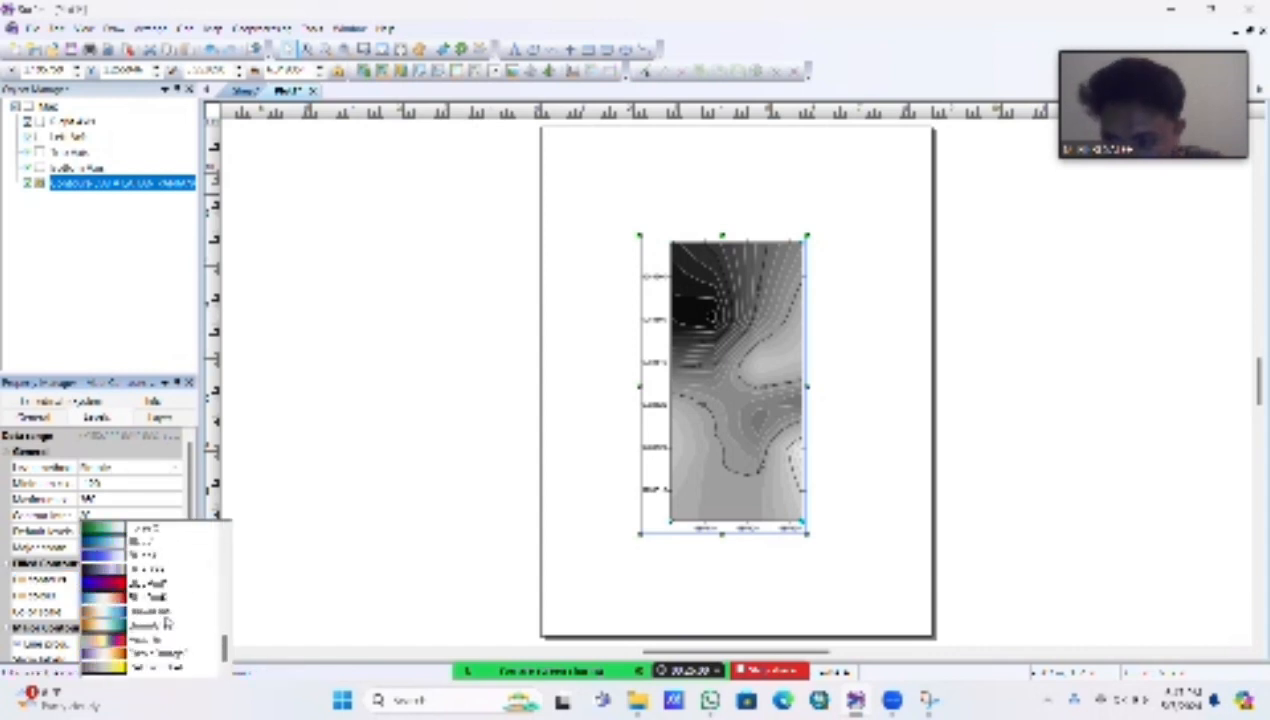
scroll(166, 622, "down", 5)
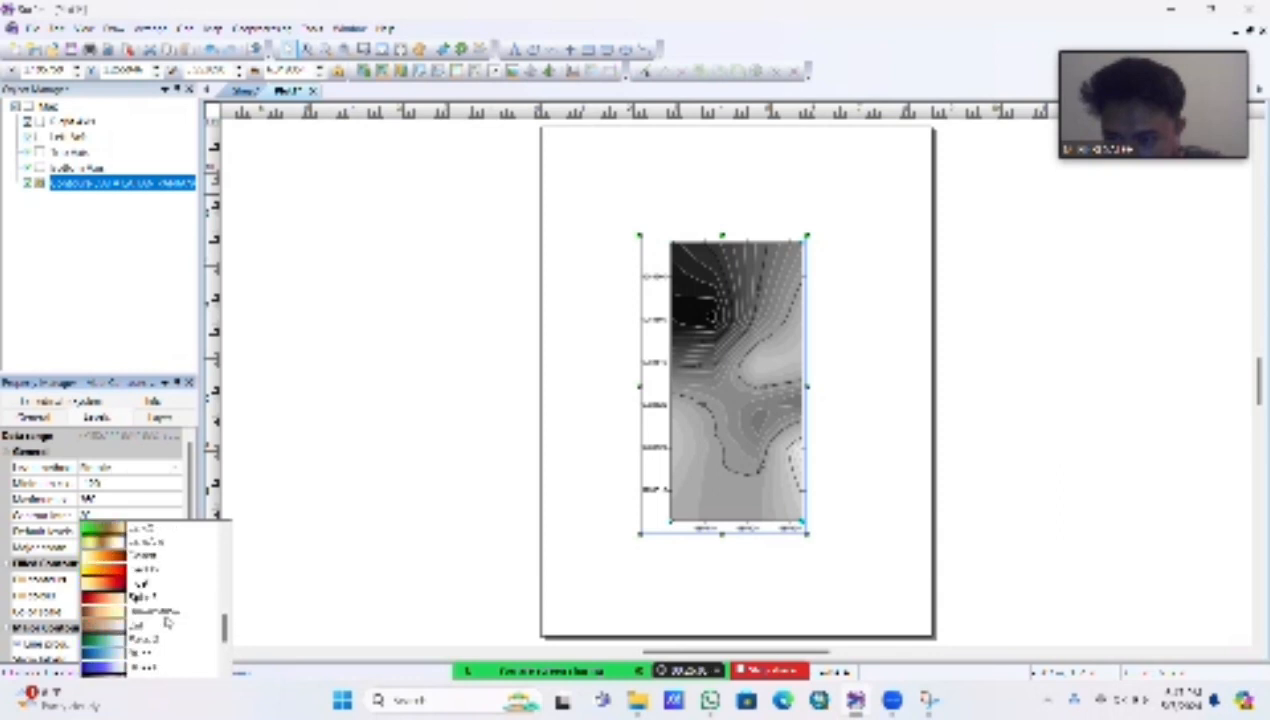
scroll(166, 622, "up", 3)
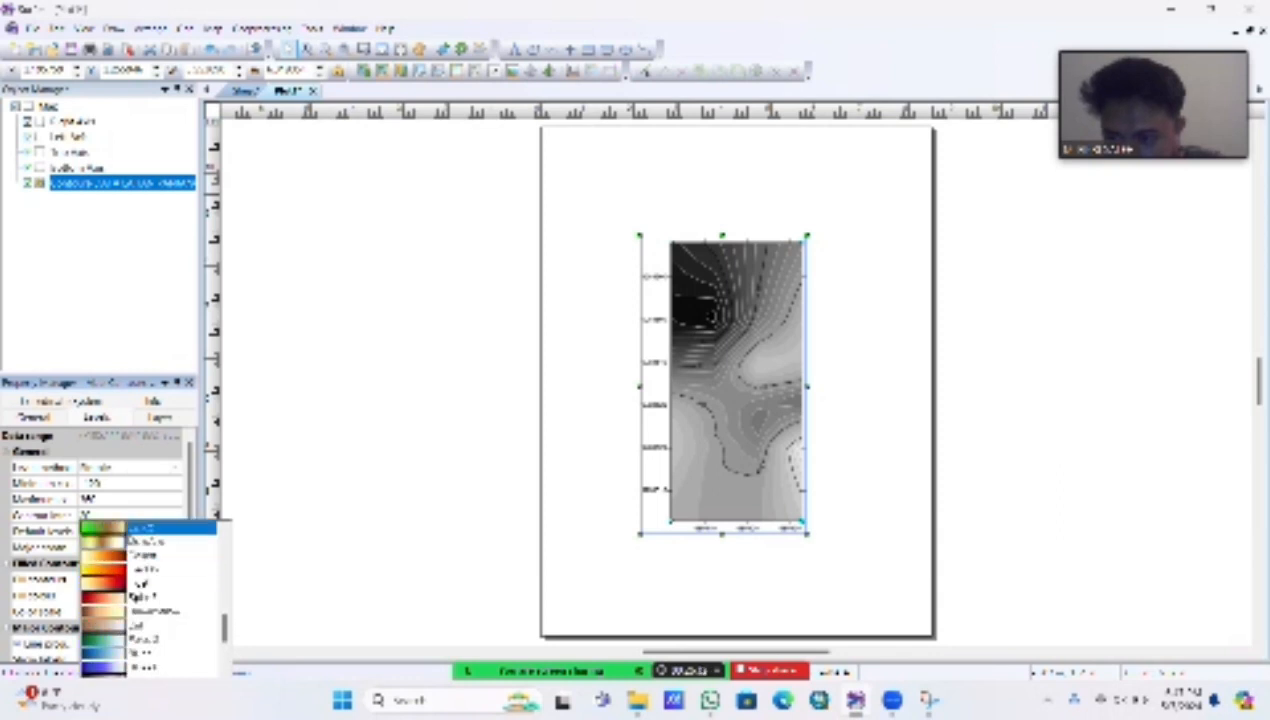
left_click(160, 624)
left_click(87, 611)
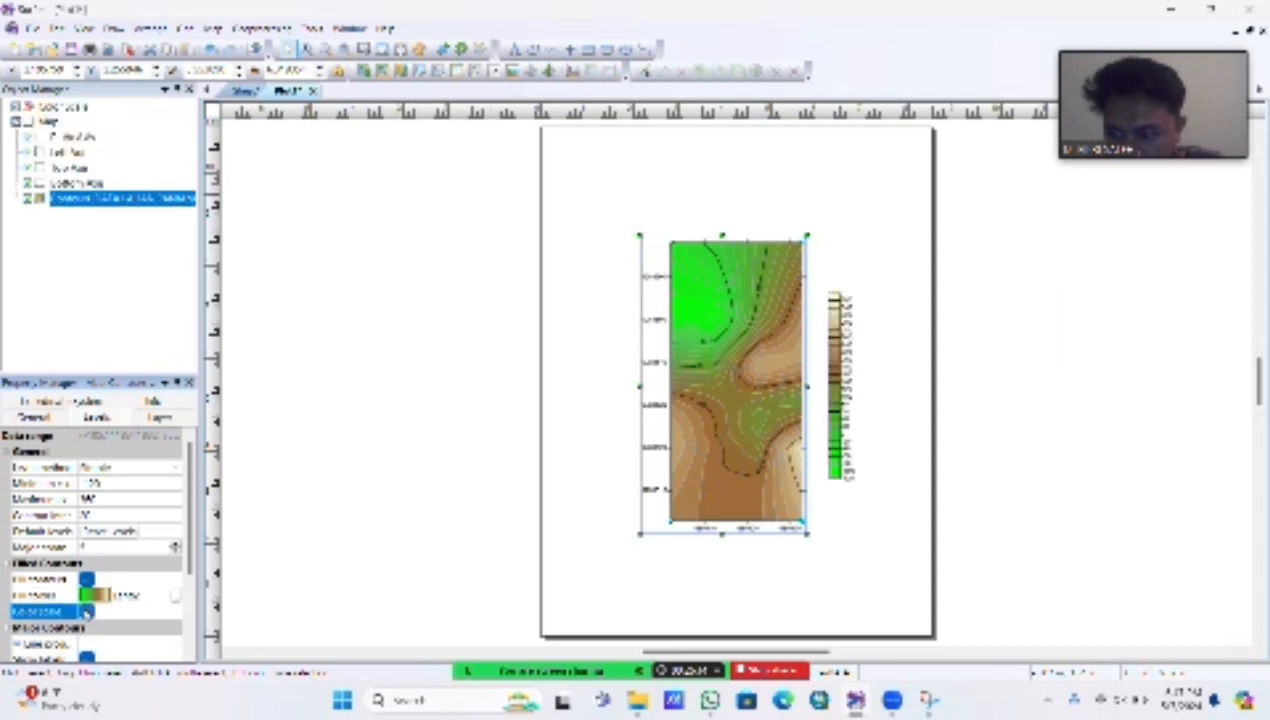
Step: Show labels on the minor contours of the contour layer
scroll(87, 611, "down", 2)
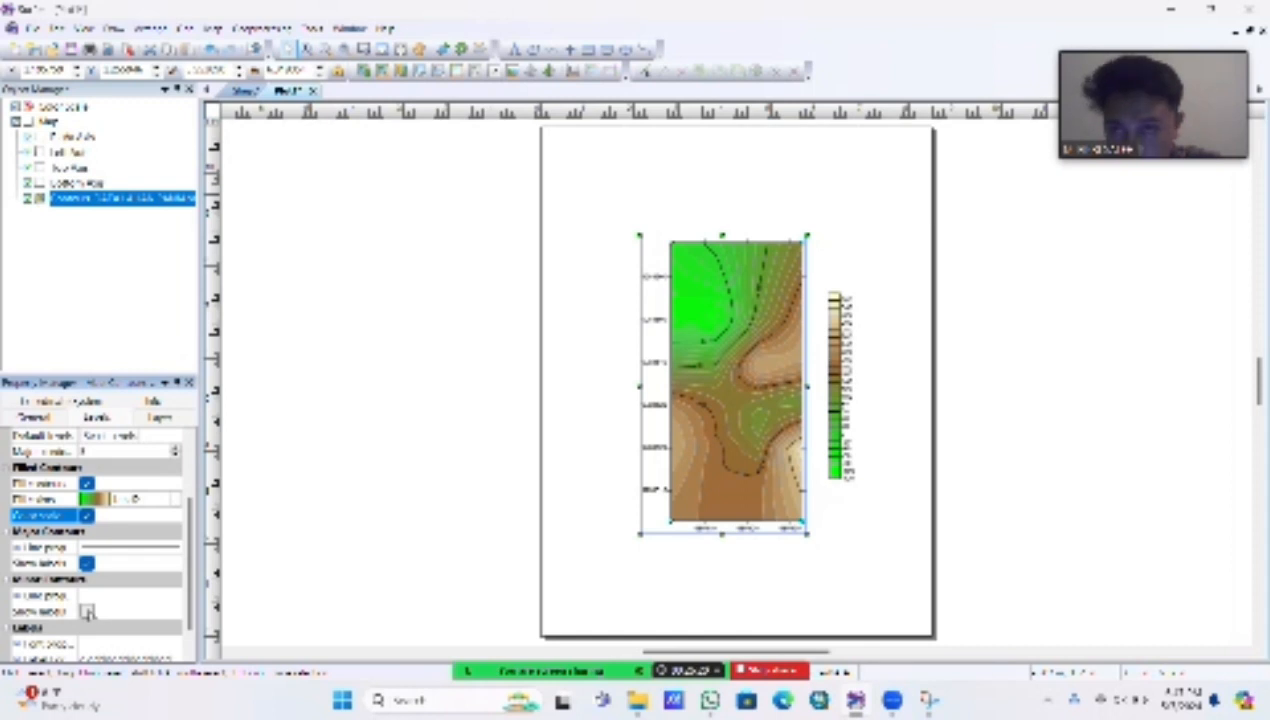
left_click(549, 27)
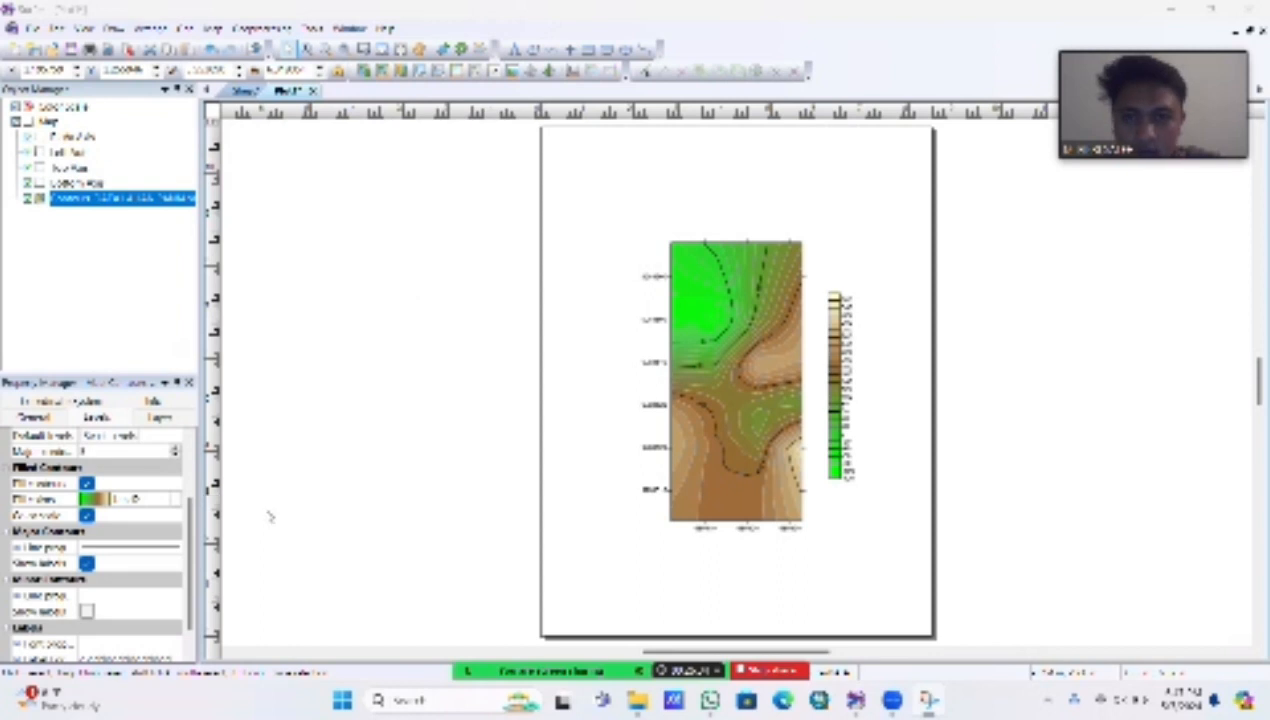
left_click(87, 611)
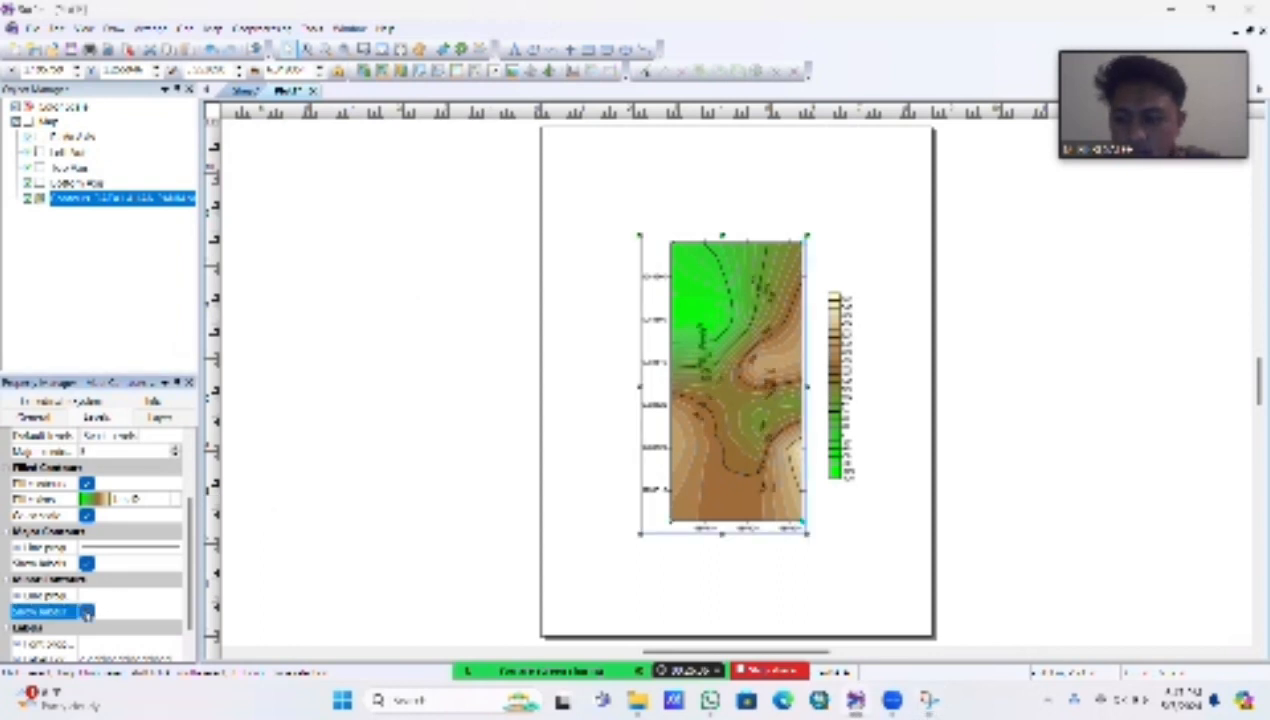
Step: Add a scale bar to the contour map
left_click(440, 436)
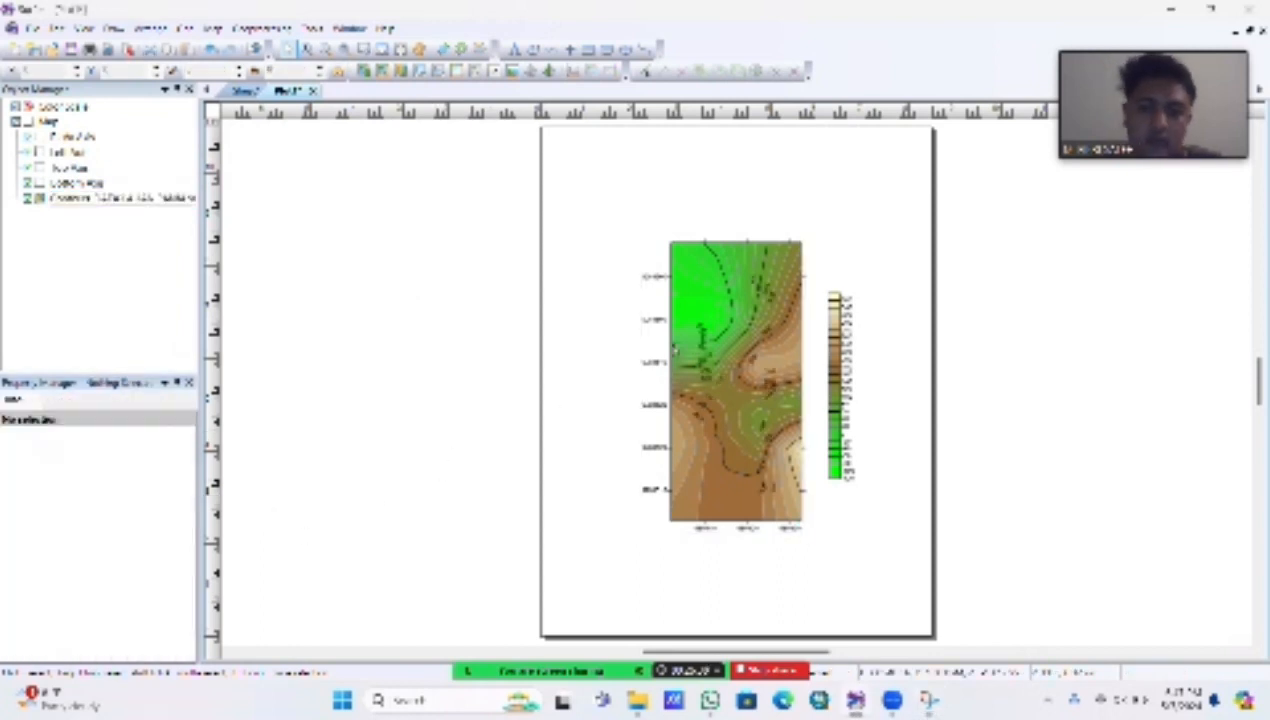
right_click(742, 328)
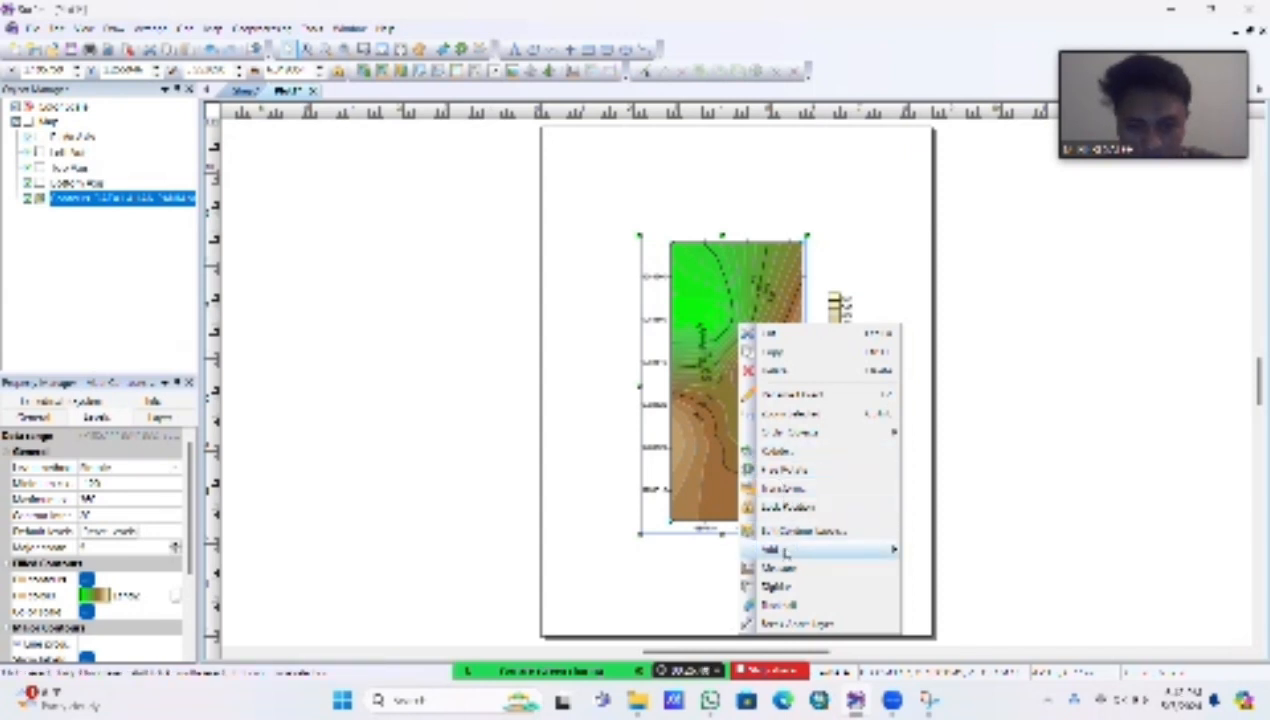
mouse_move(795, 549)
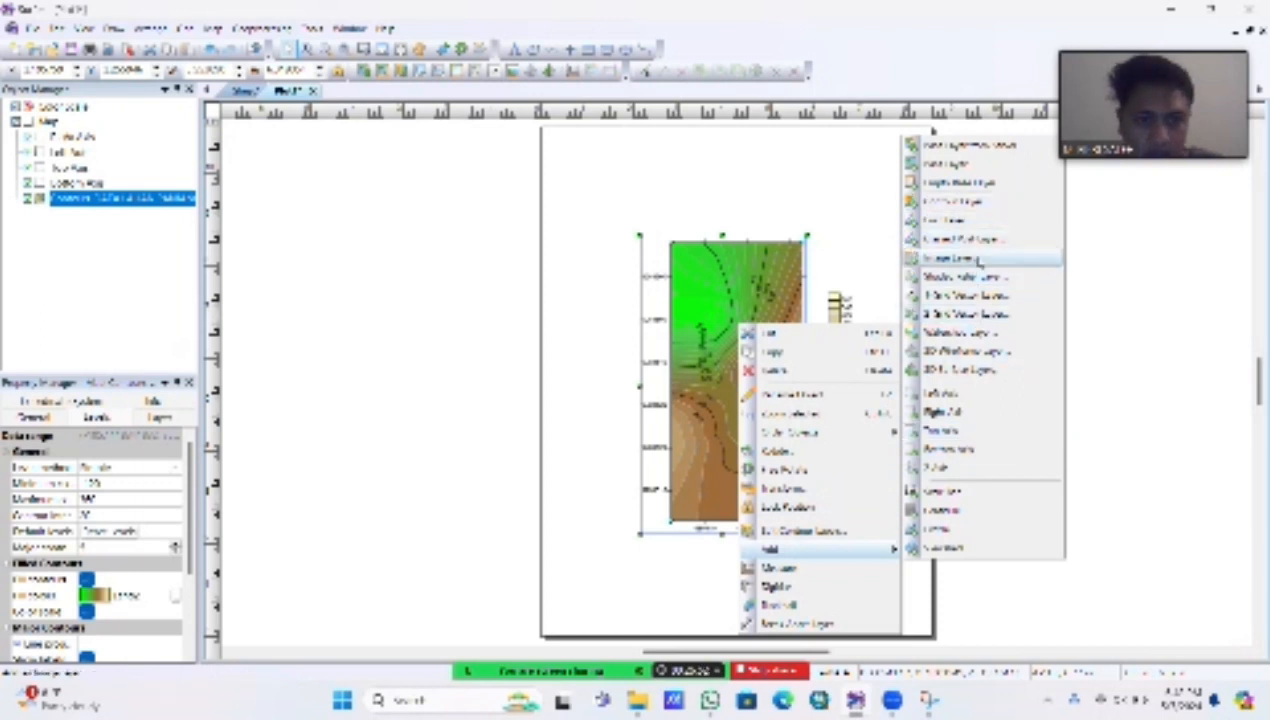
left_click(978, 497)
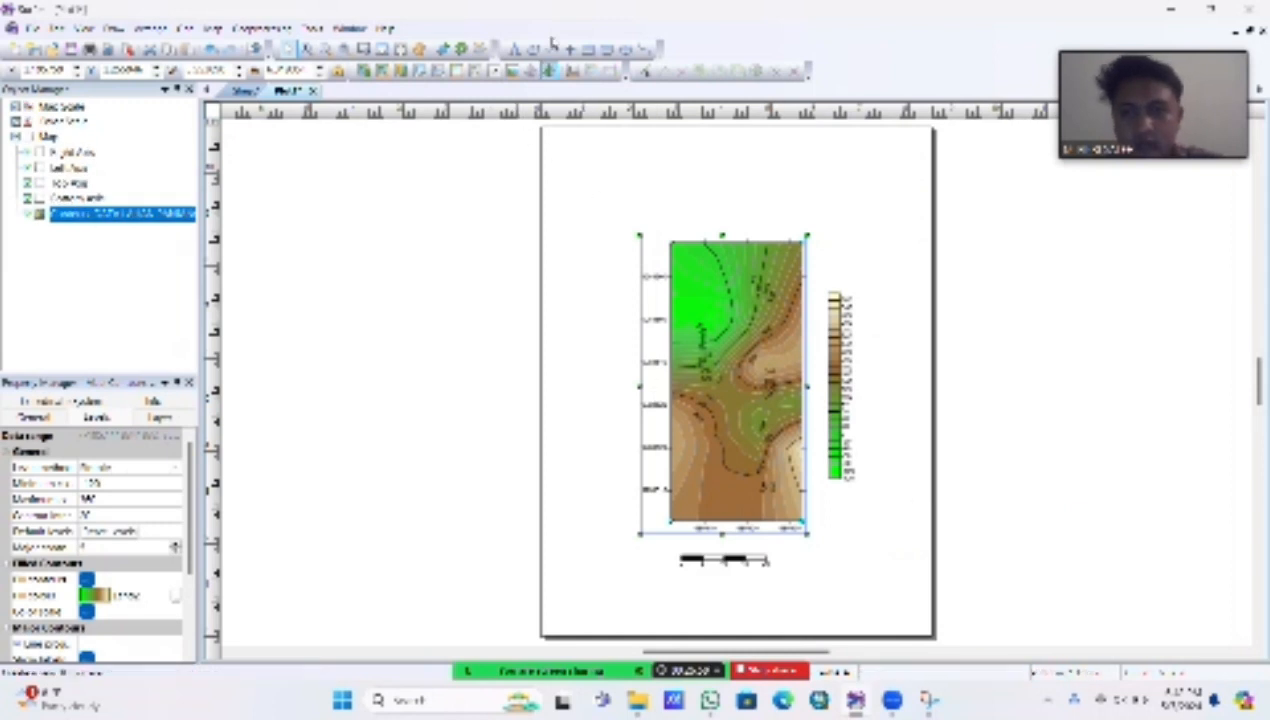
key("super+shift+s")
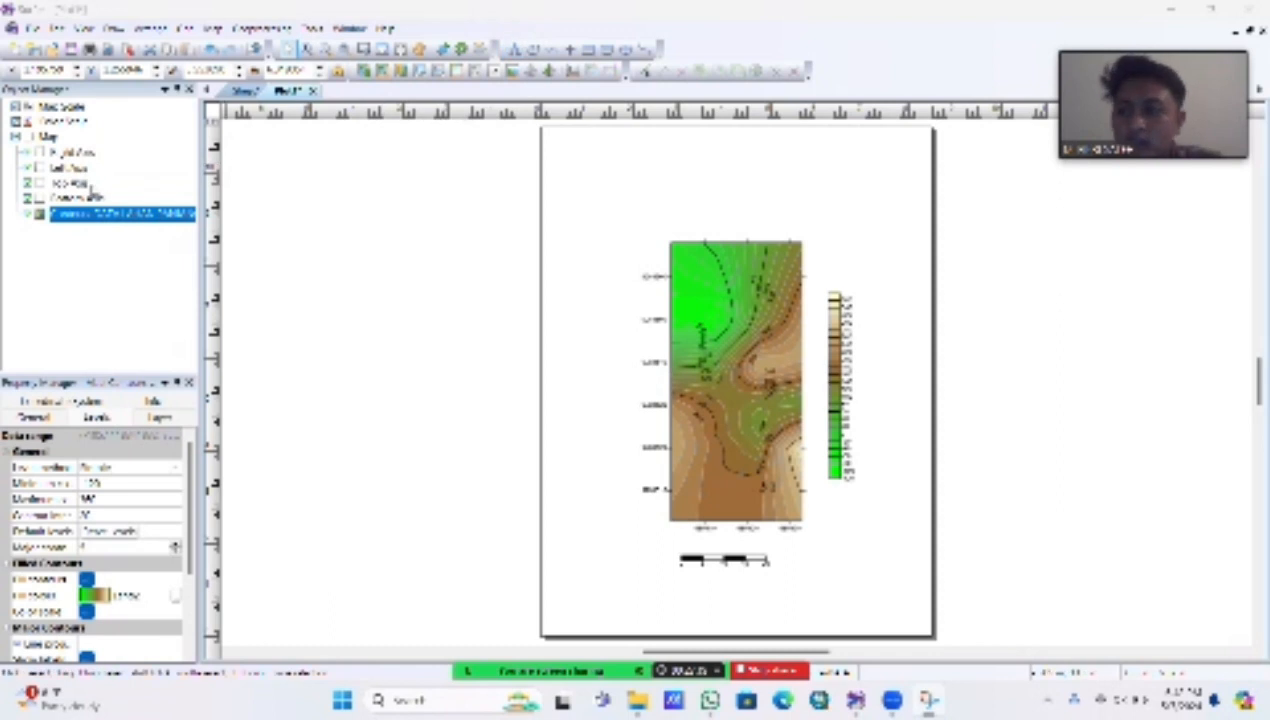
Step: Add a base layer to the map from the BATAS LAHAN PANJANG boundary file
left_click(48, 137)
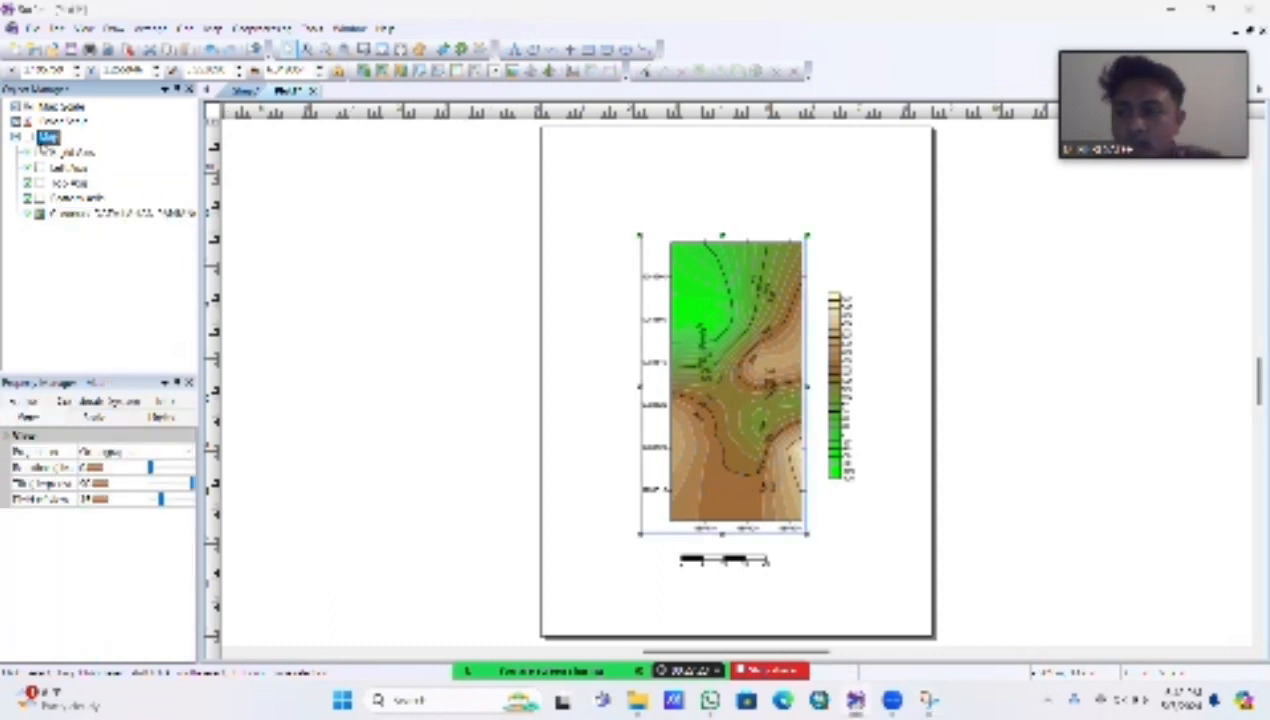
right_click(48, 137)
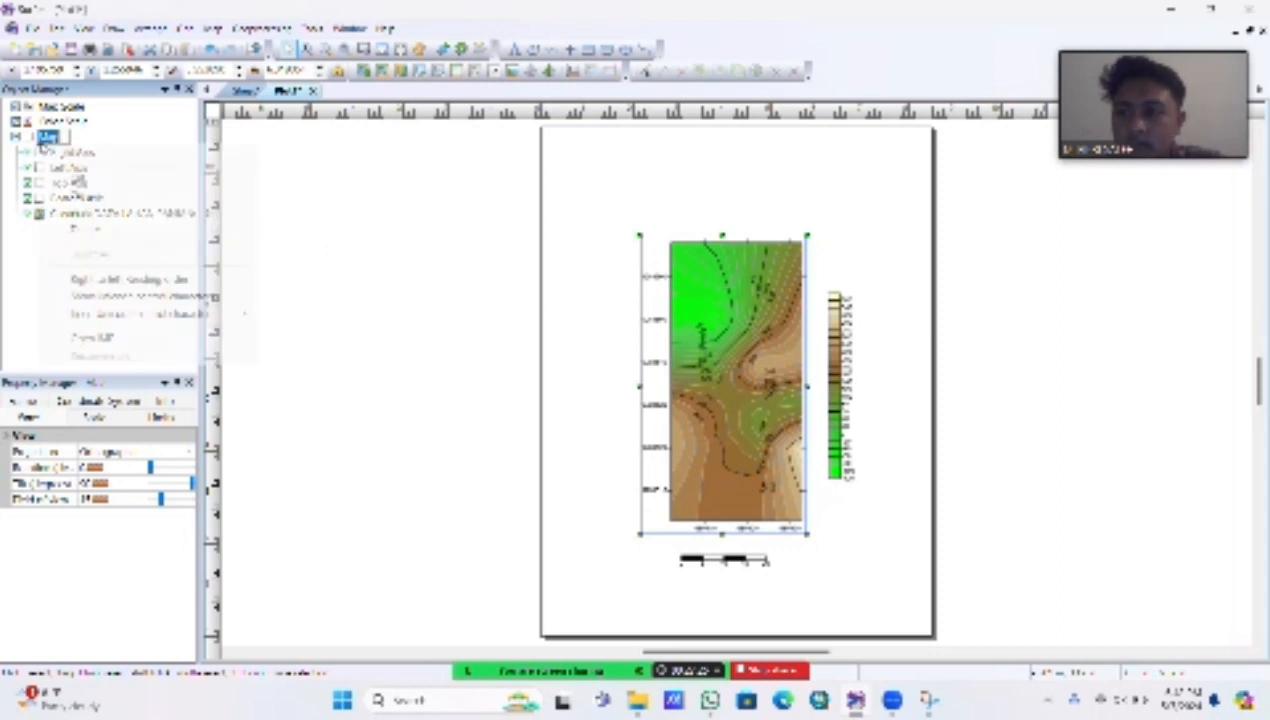
left_click(172, 133)
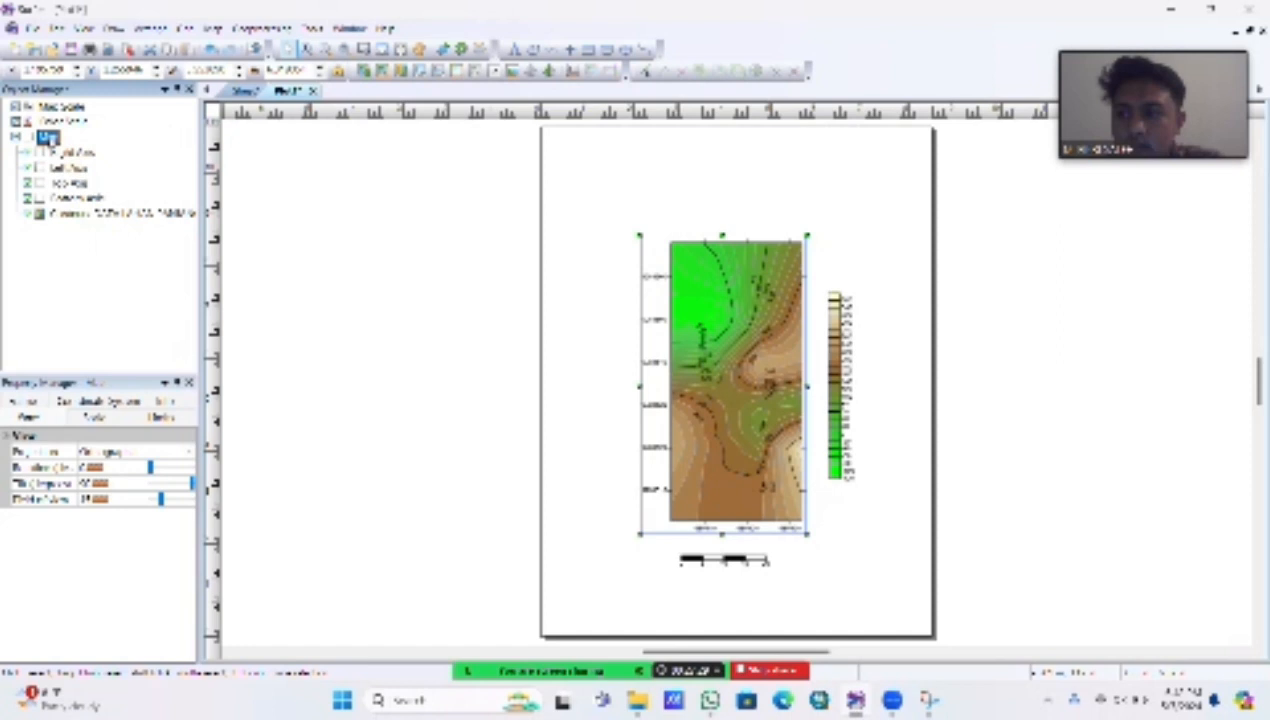
right_click(48, 137)
mouse_move(145, 346)
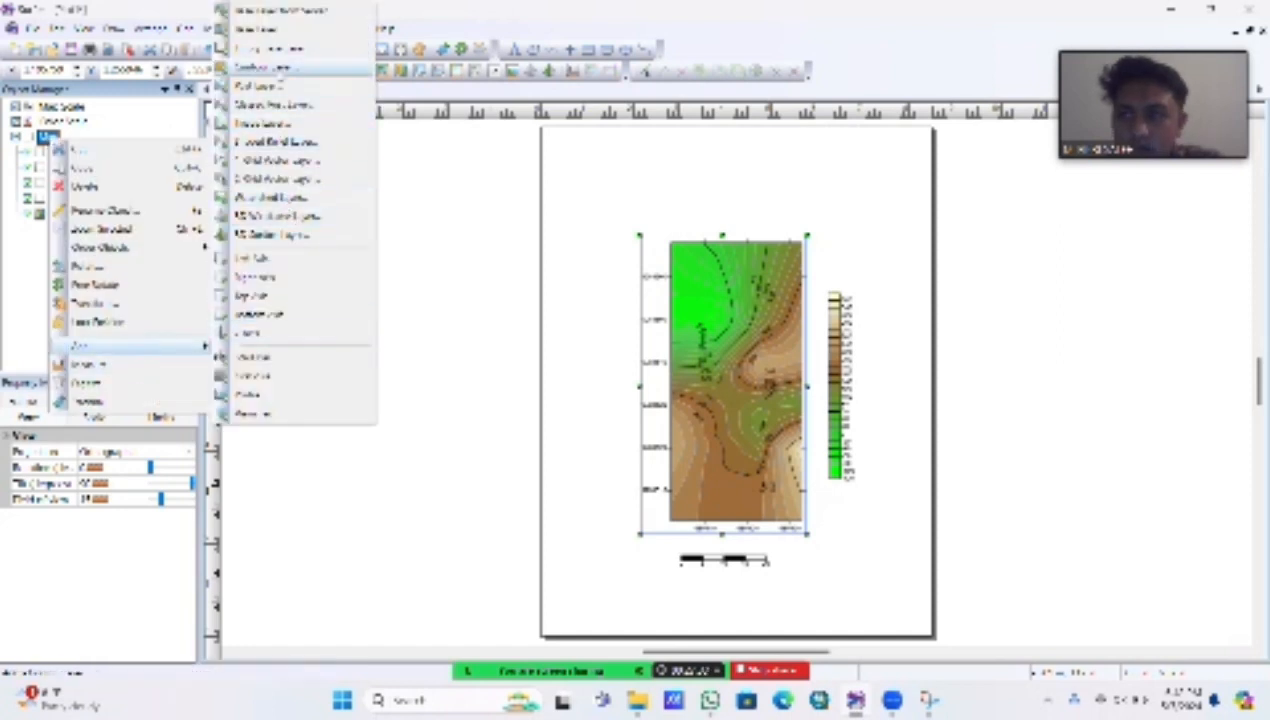
left_click(268, 33)
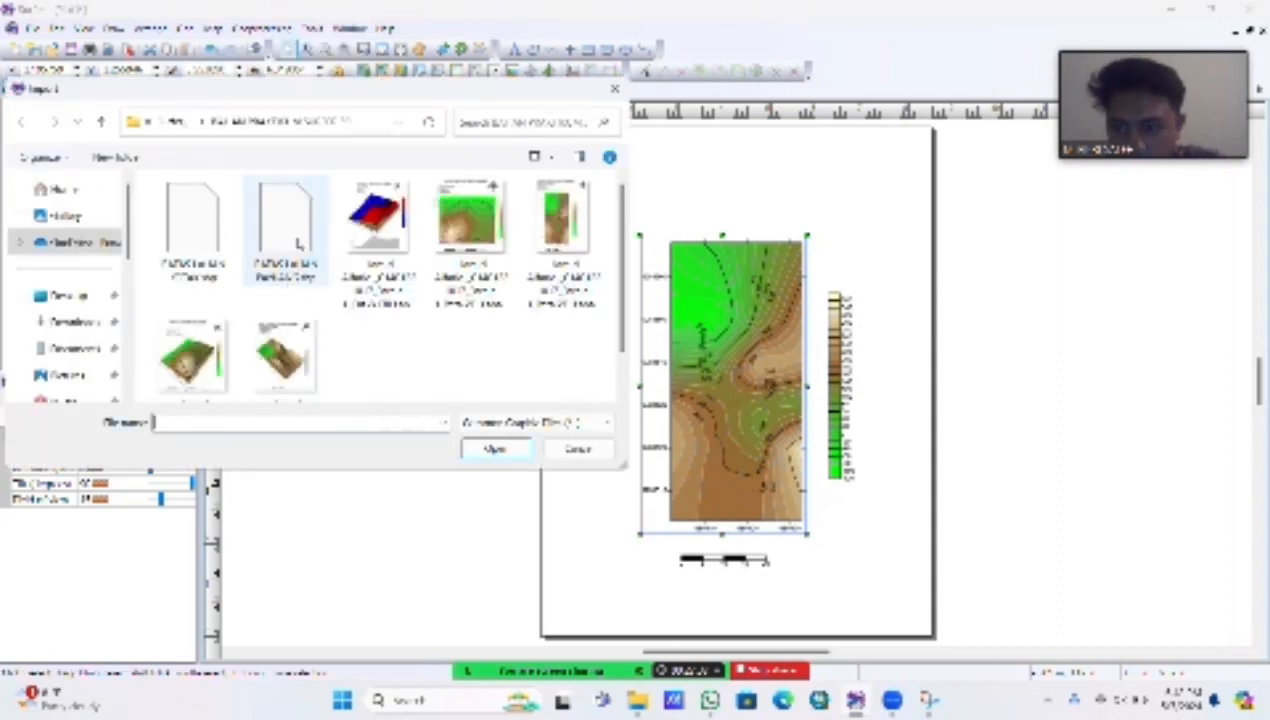
left_click(298, 243)
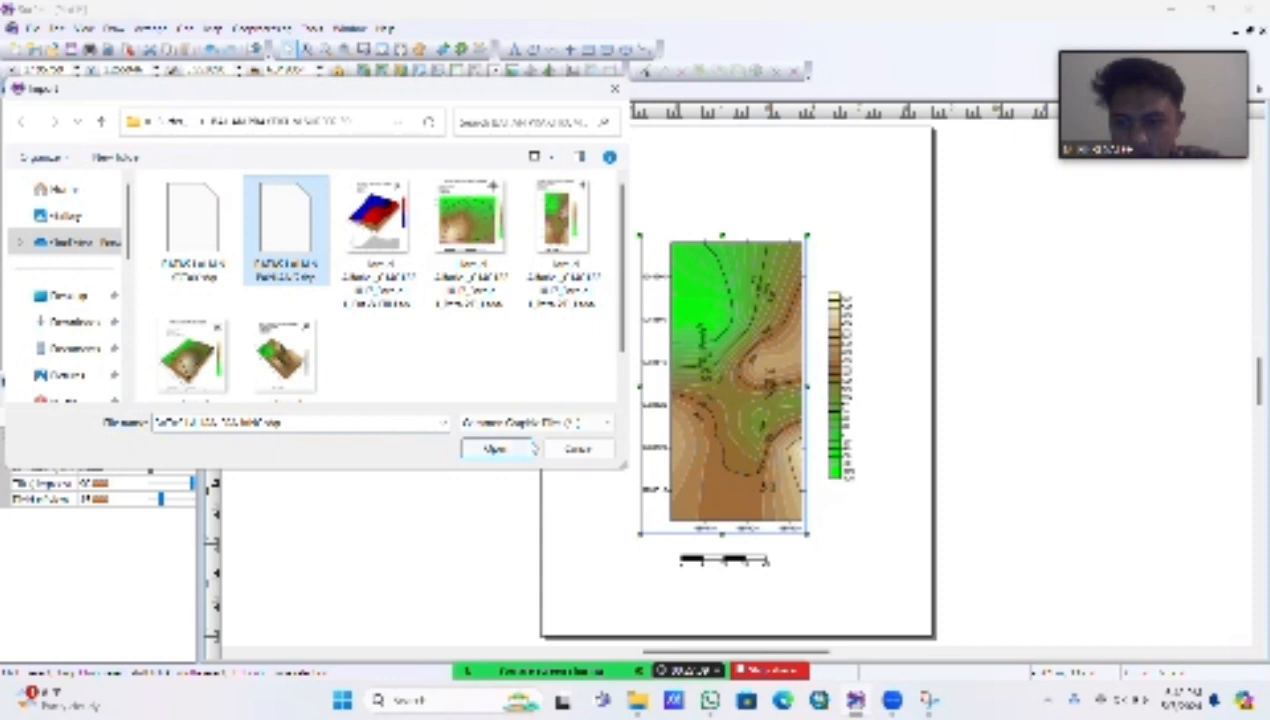
left_click(505, 449)
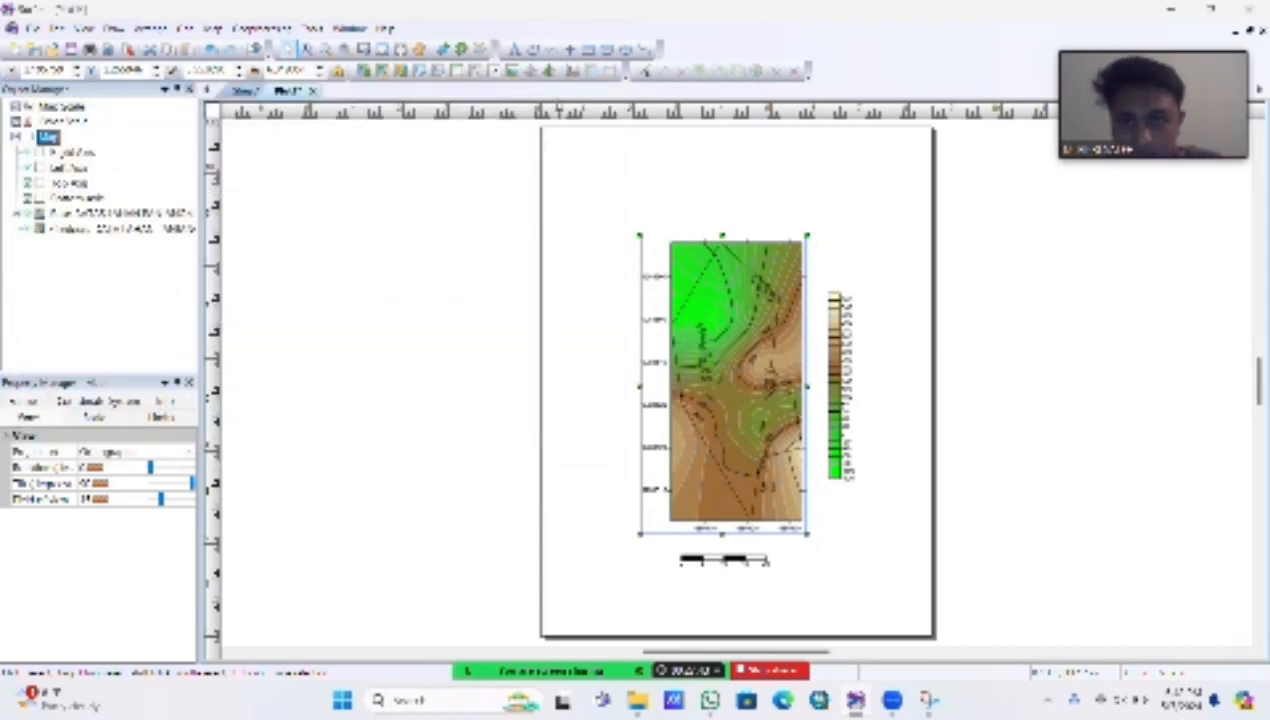
key("super+shift+s")
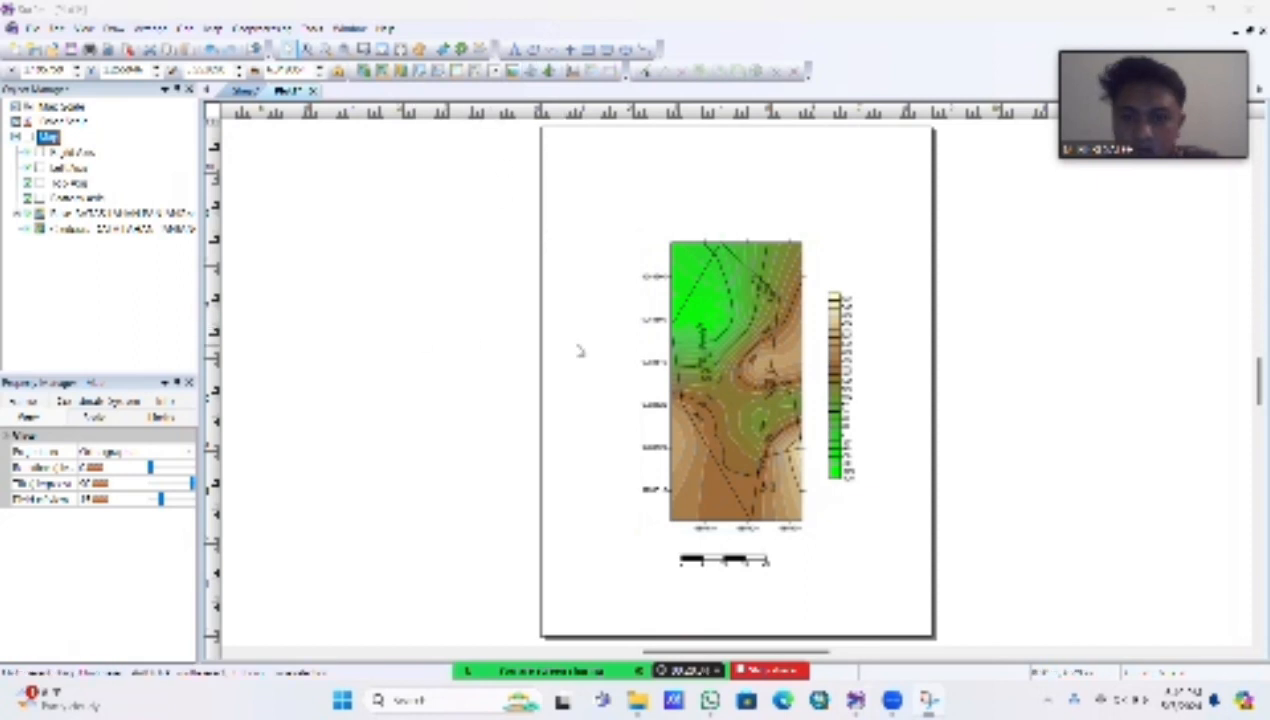
Step: Set the line color of the boundary polygon in the base layer to red
left_click(698, 336)
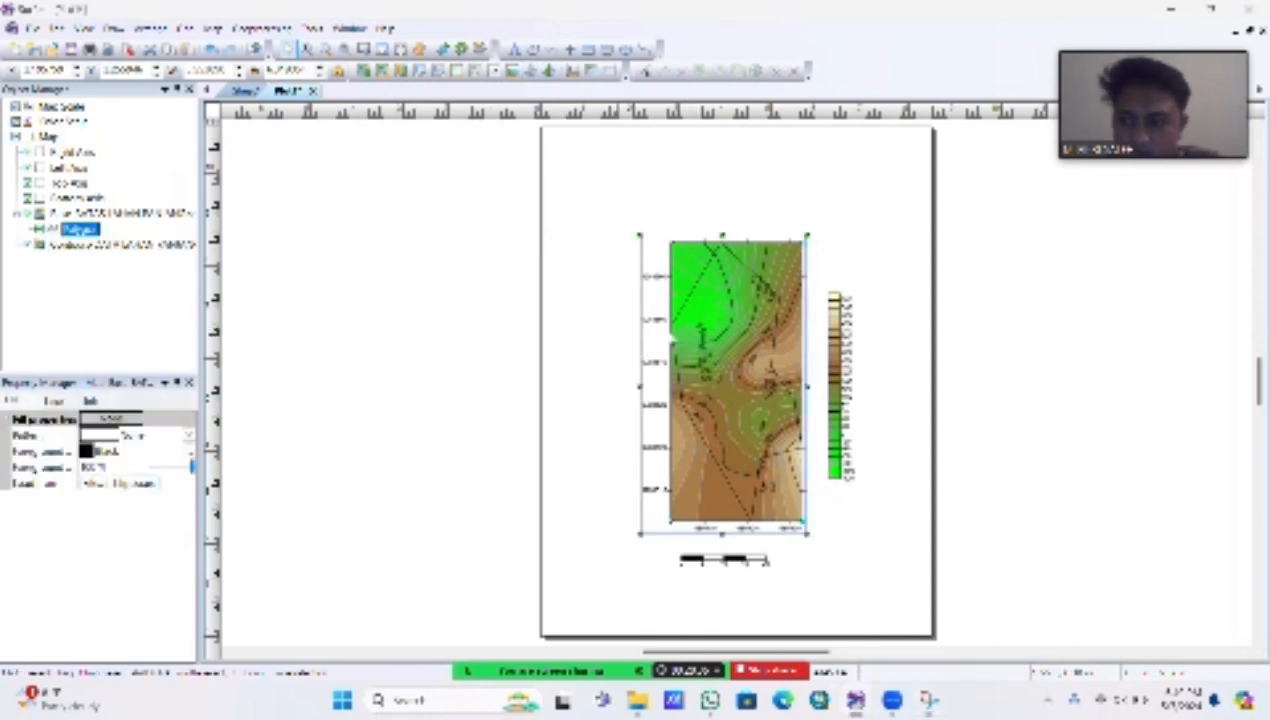
left_click(58, 400)
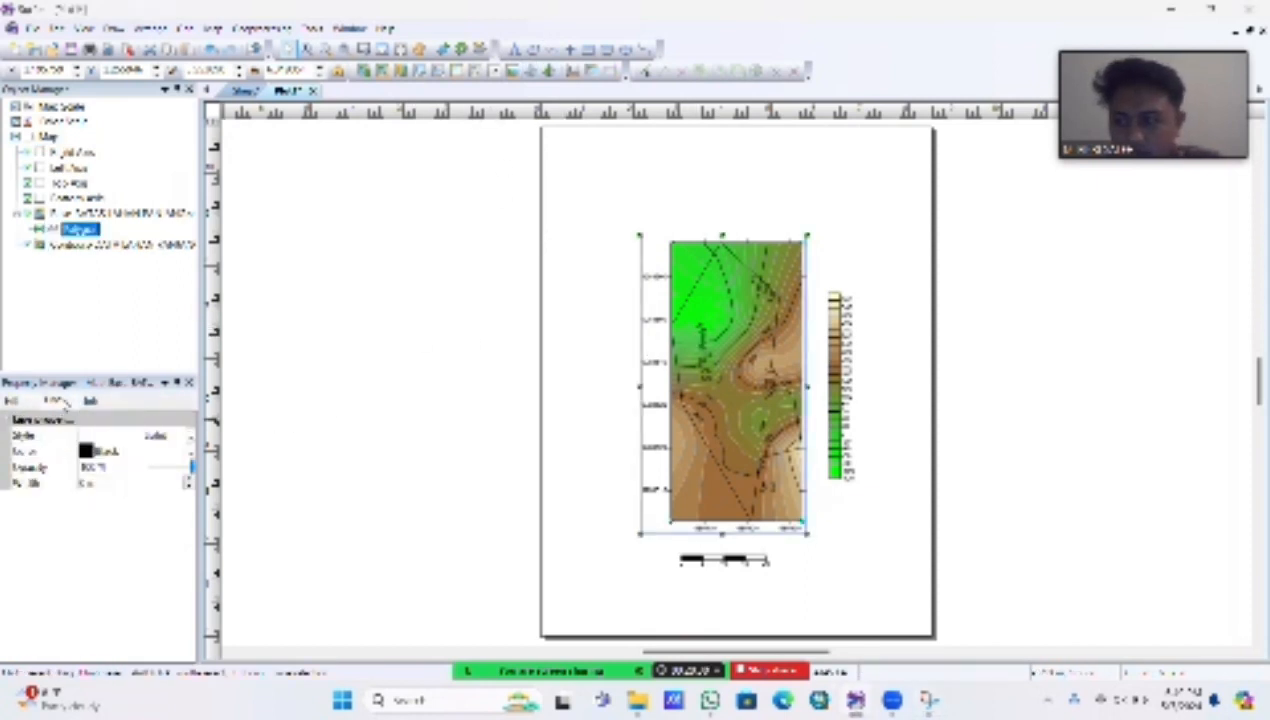
left_click(101, 455)
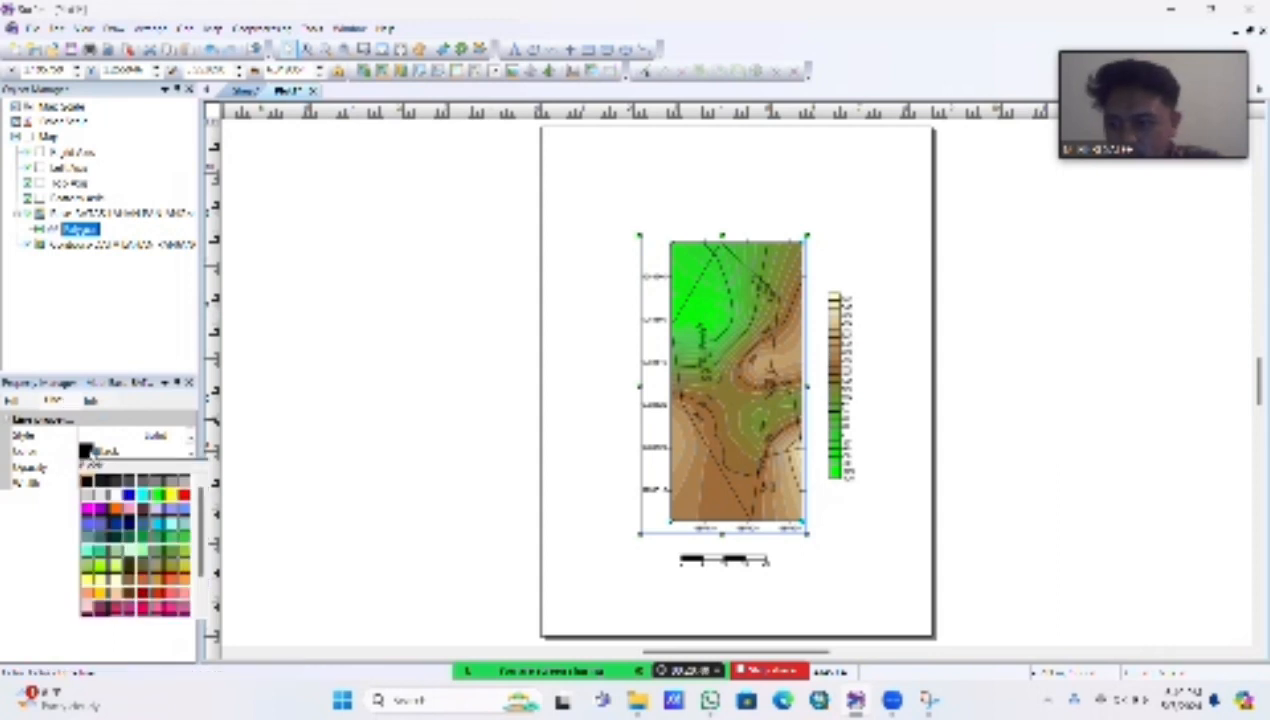
left_click(183, 509)
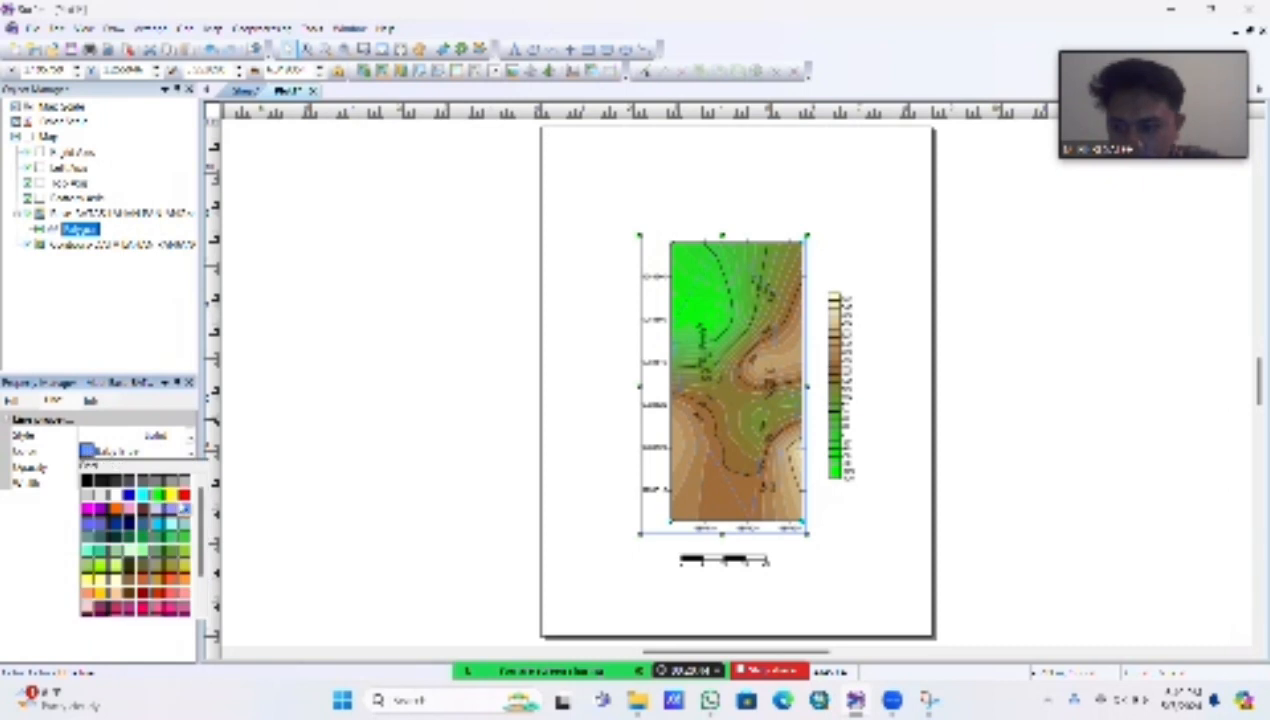
left_click(184, 494)
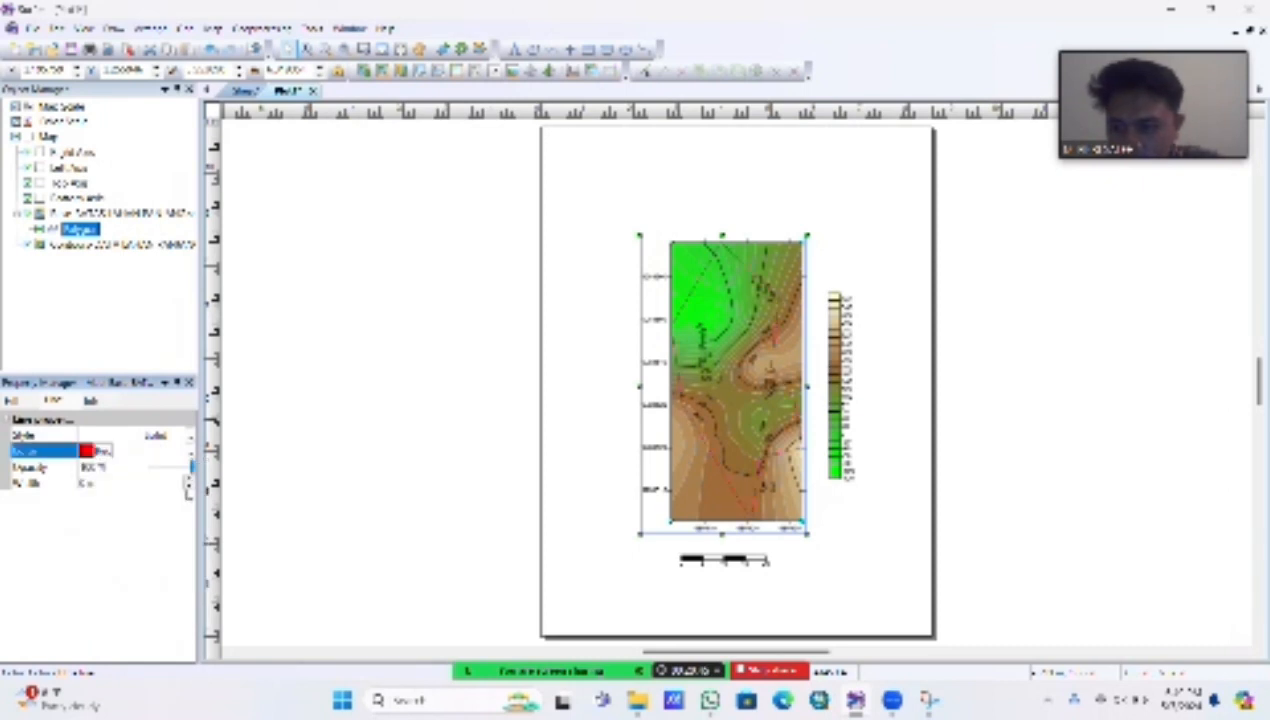
Step: Increase the line width of the boundary polygon so it forms a thick outline
left_click(103, 485)
left_click(189, 480)
left_click(189, 480)
left_click(189, 480)
left_click(189, 480)
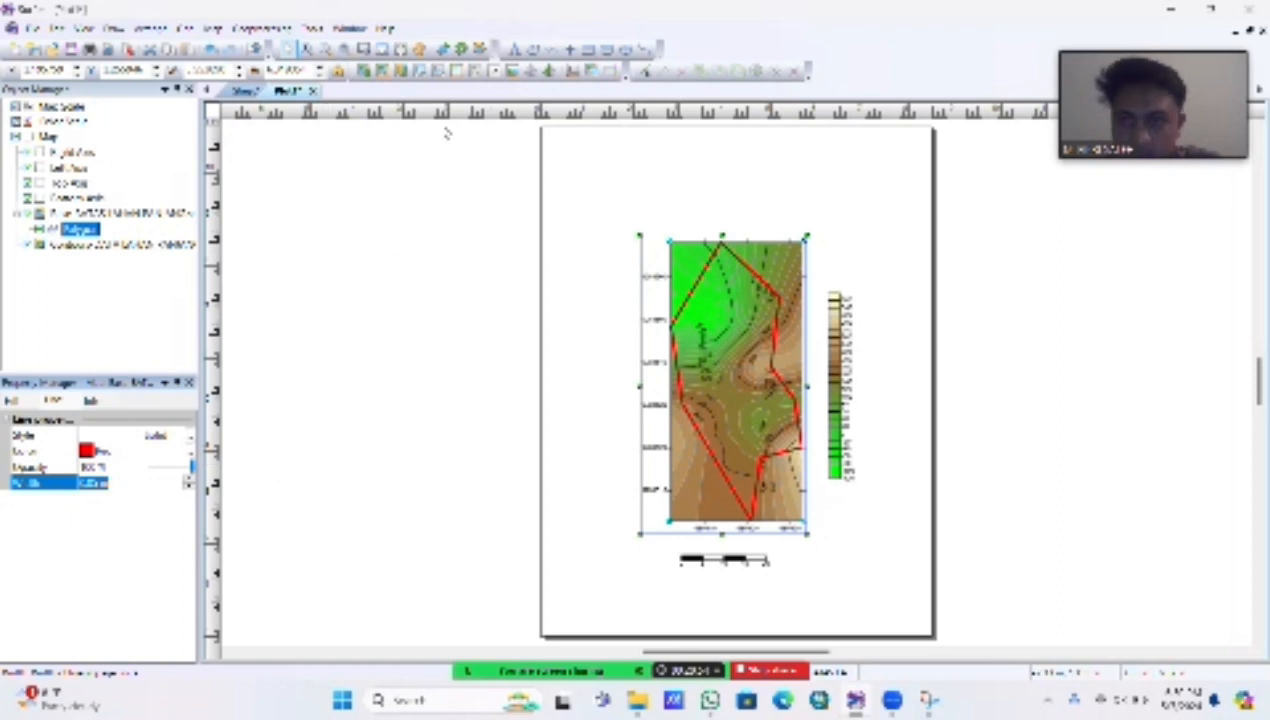
Step: Place a point symbol on the blank page area above the color scale and enlarge it
left_click(547, 33)
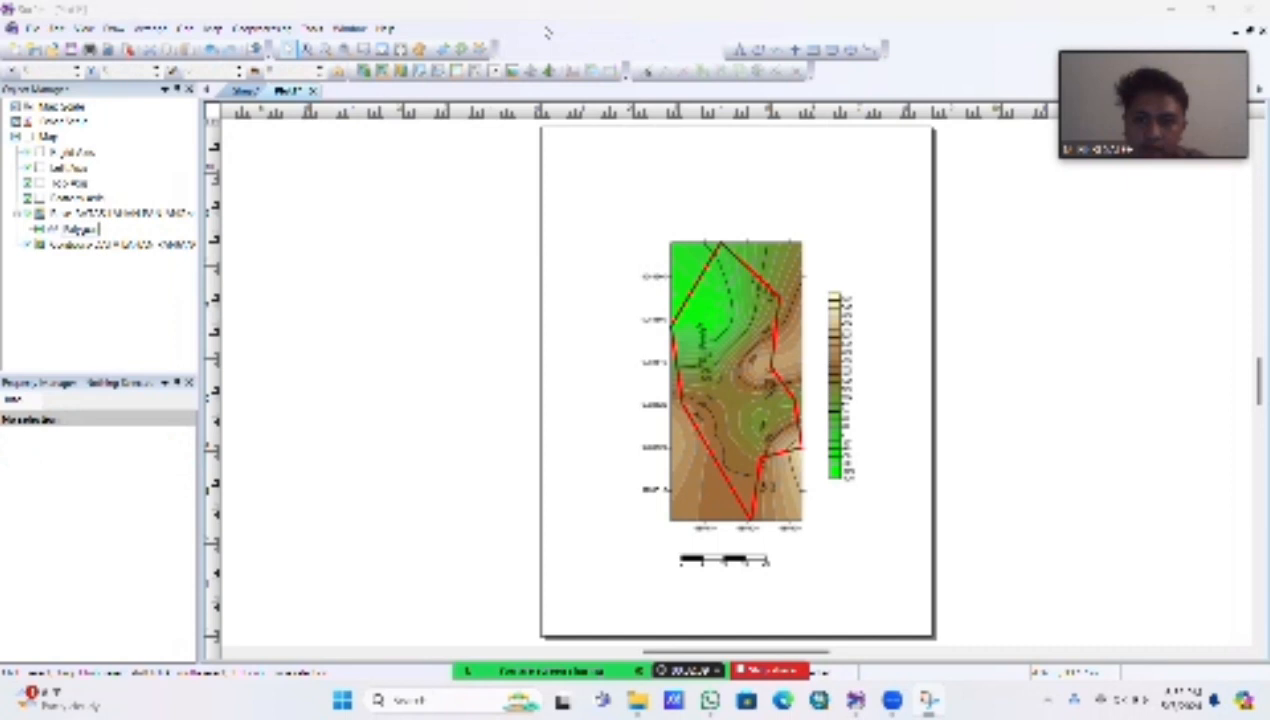
left_click(795, 50)
left_click(840, 160)
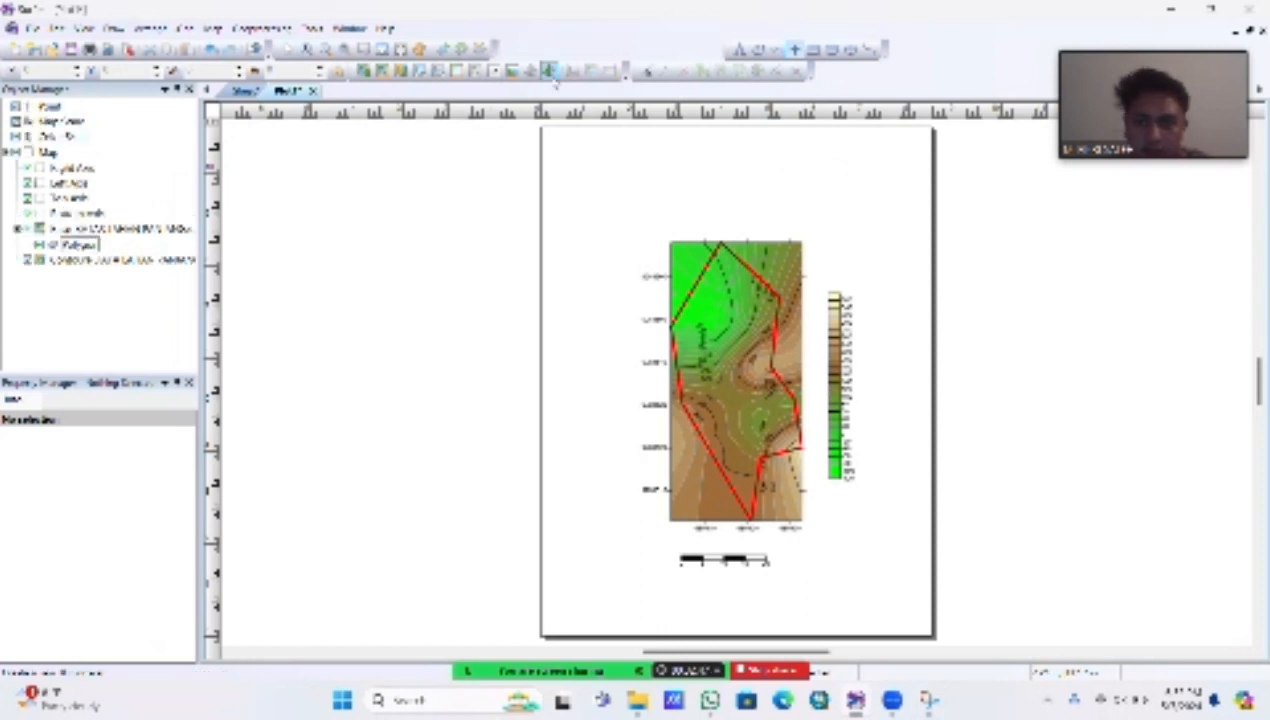
left_click(289, 49)
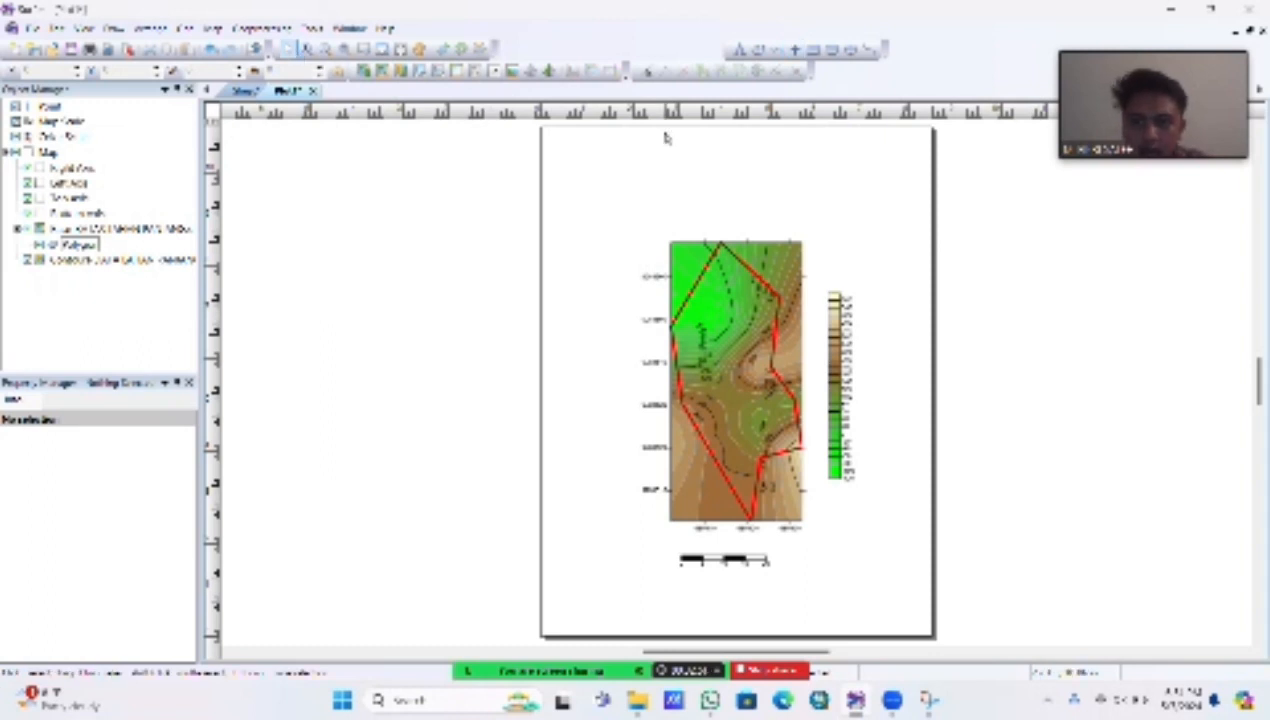
left_click(862, 193)
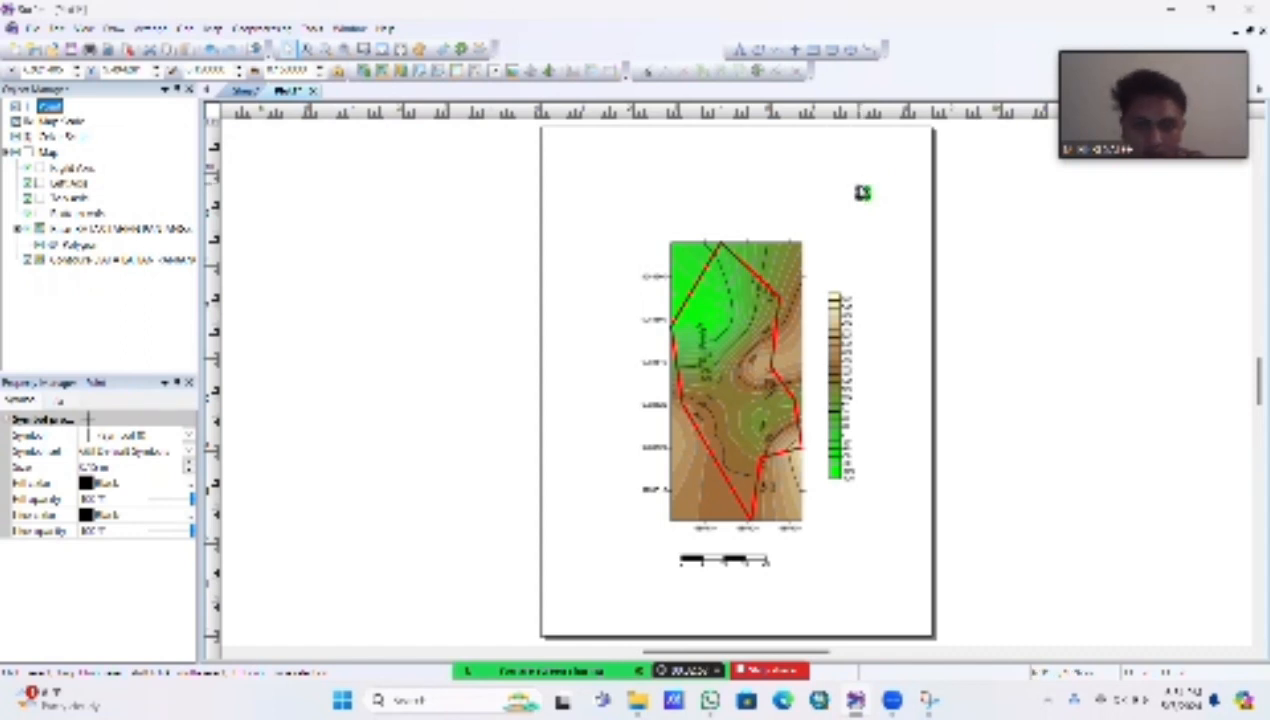
left_click_drag(854, 185, 821, 160)
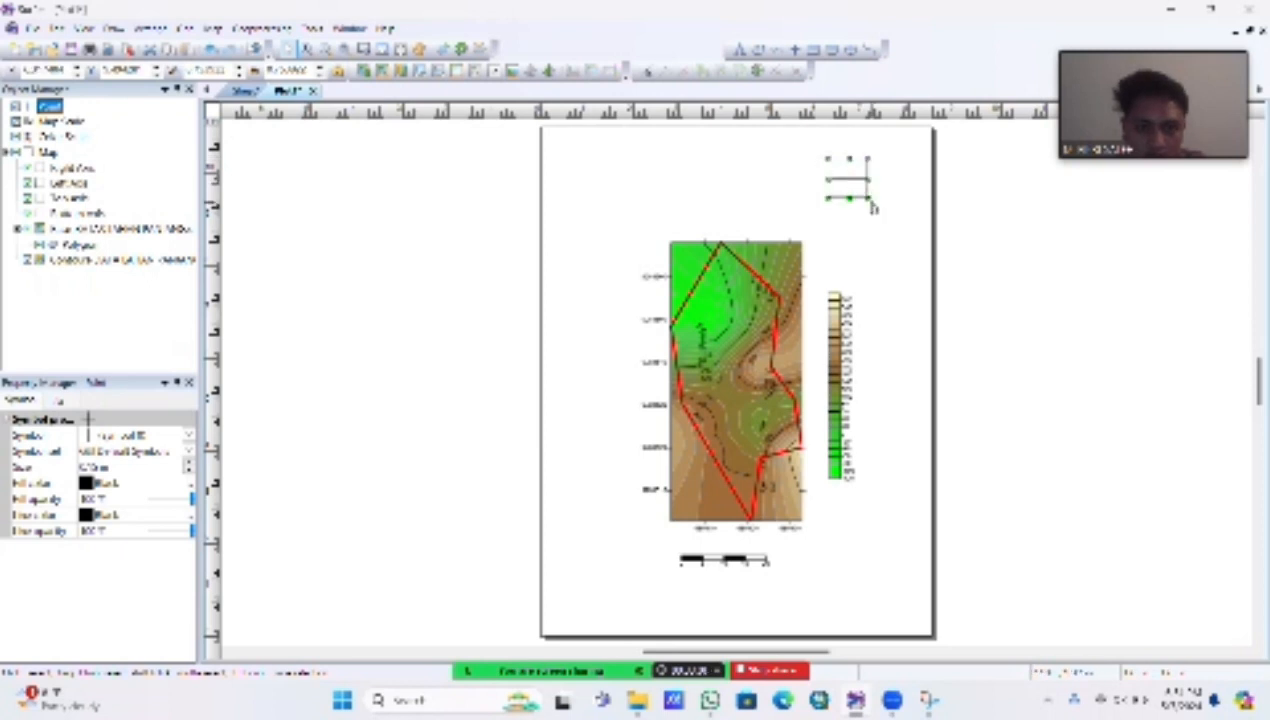
left_click_drag(868, 198, 880, 209)
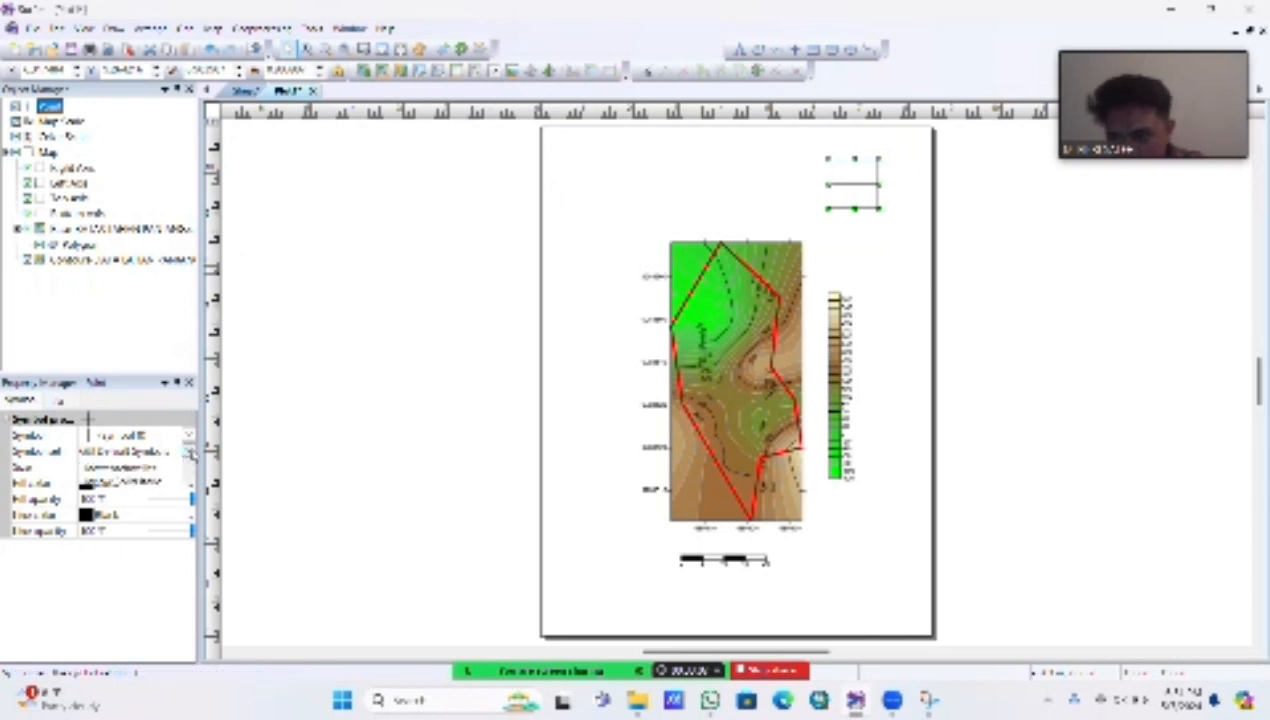
Step: Turn the point into a north arrow using the GSI North Arrows symbol set and its four-pointed star symbol
left_click(188, 451)
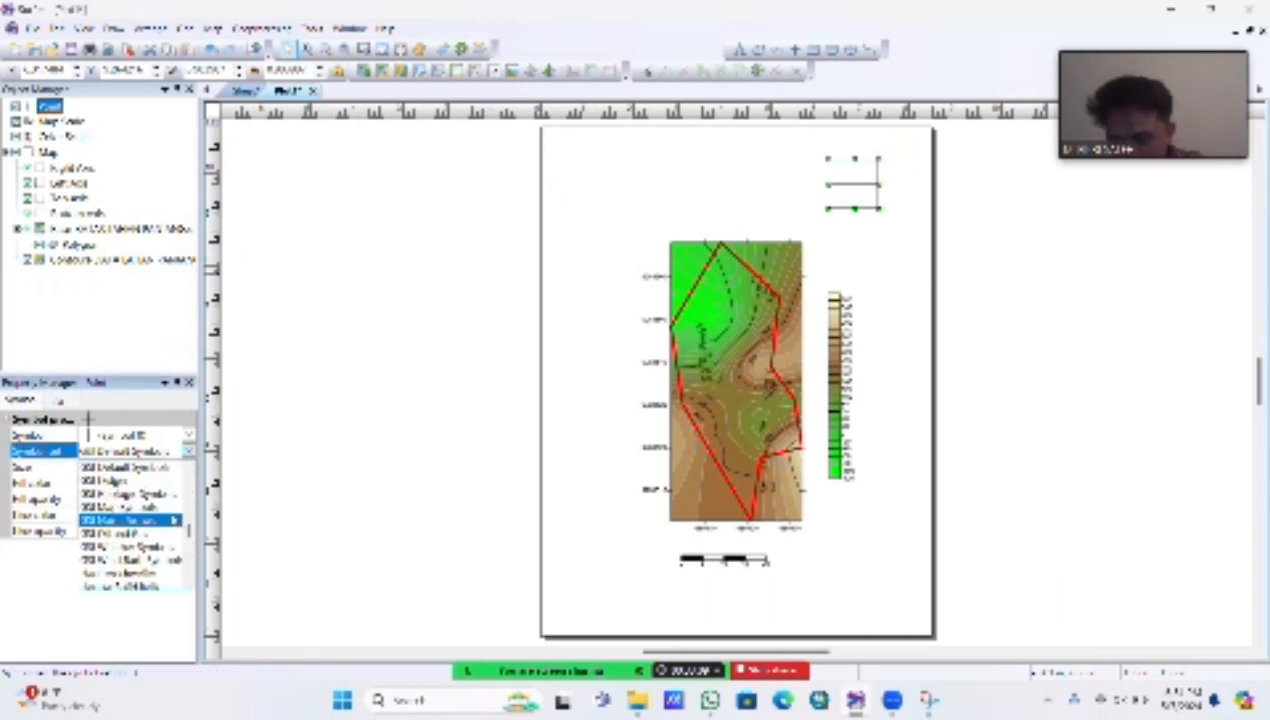
left_click(125, 520)
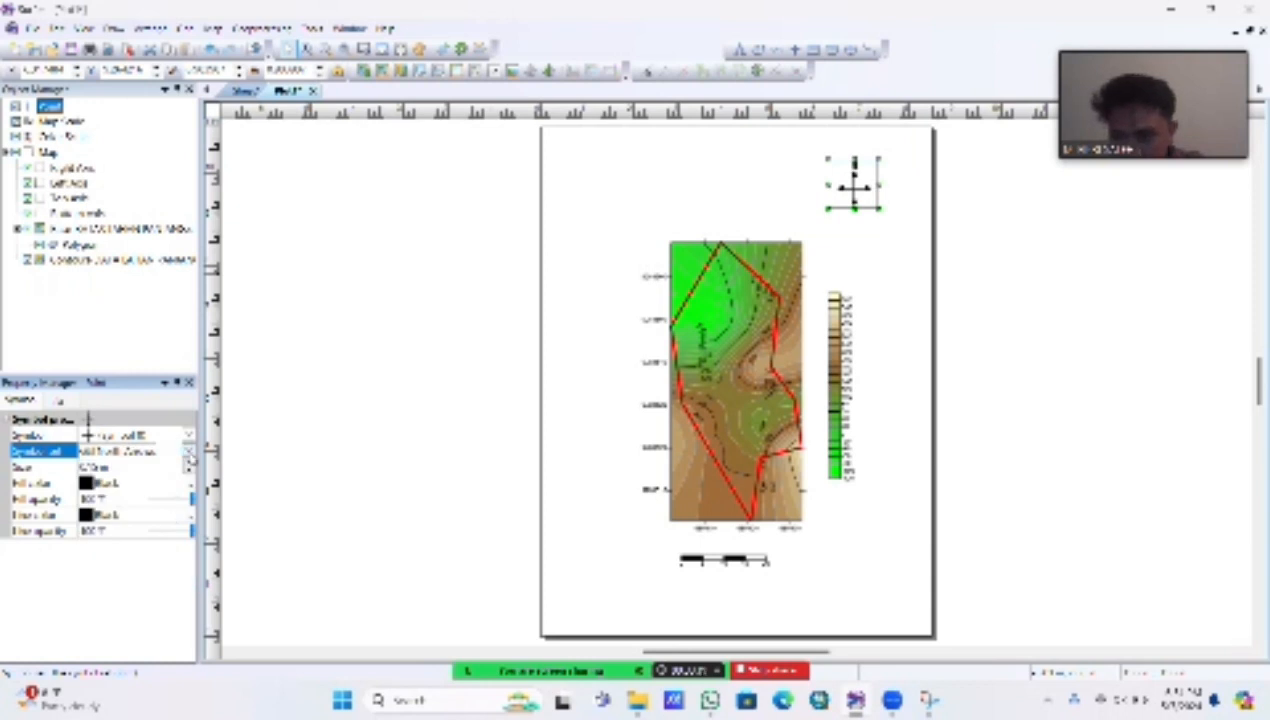
left_click(188, 436)
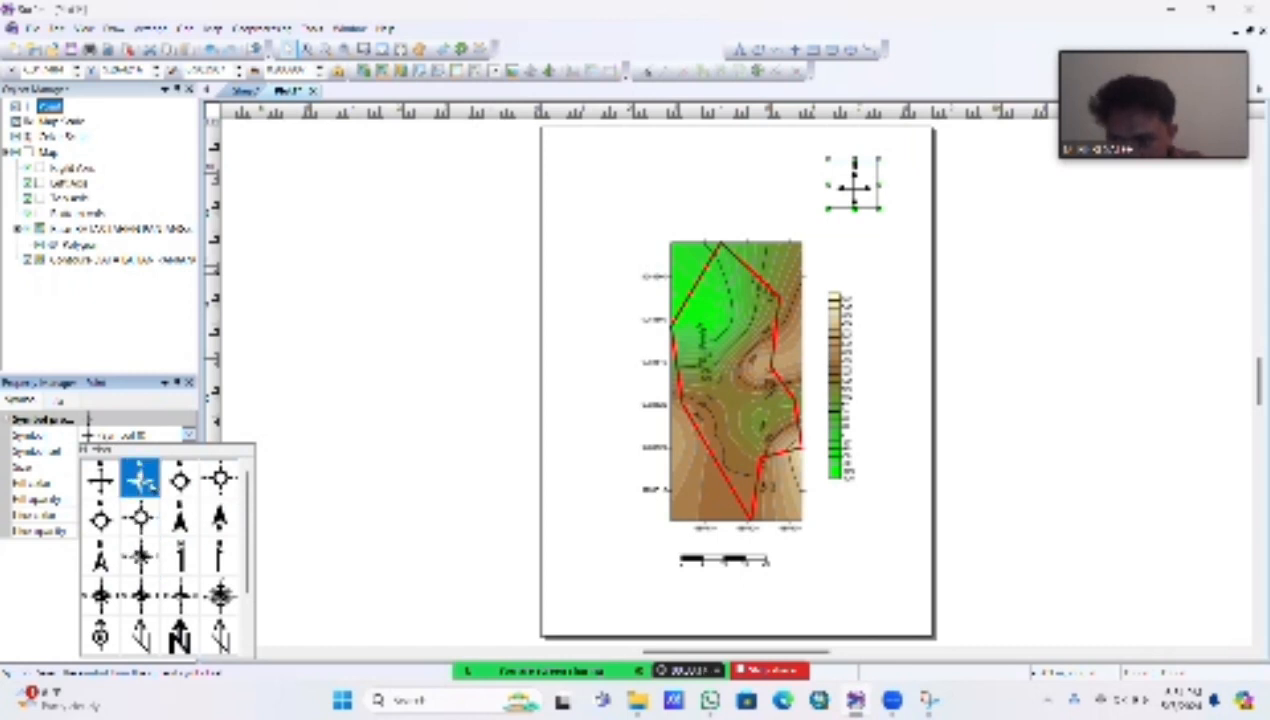
left_click(142, 483)
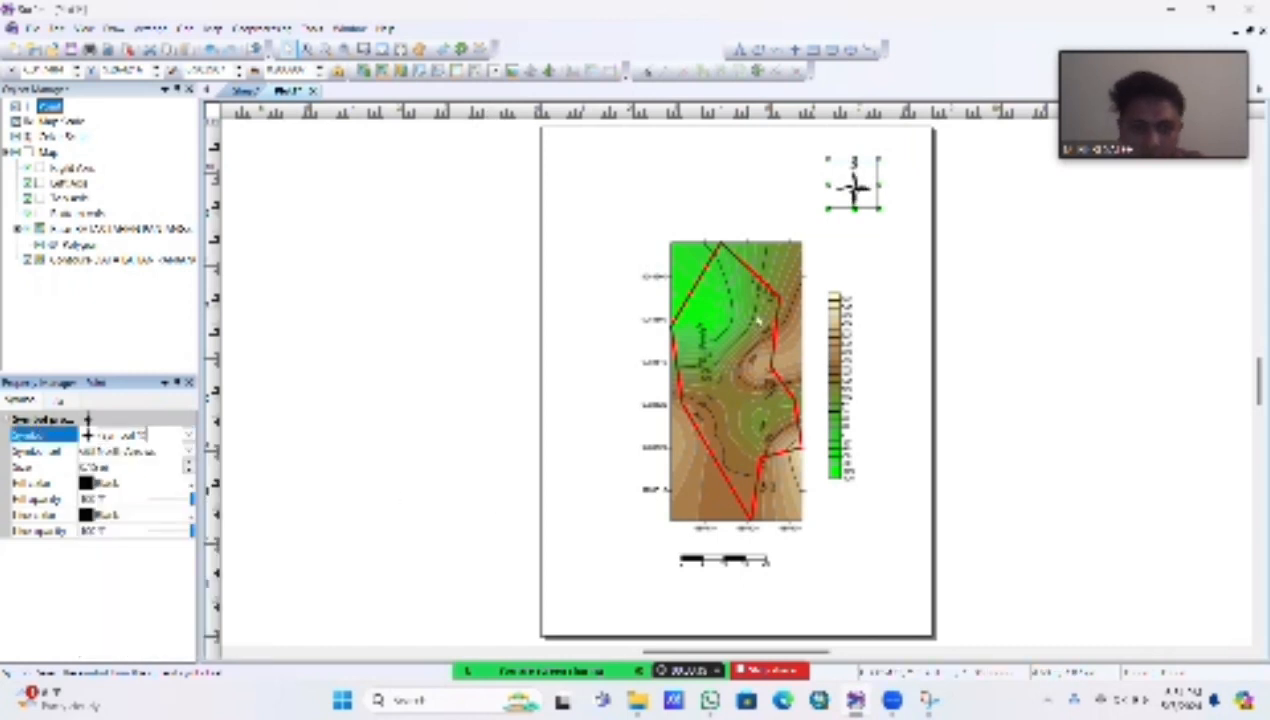
left_click(759, 178)
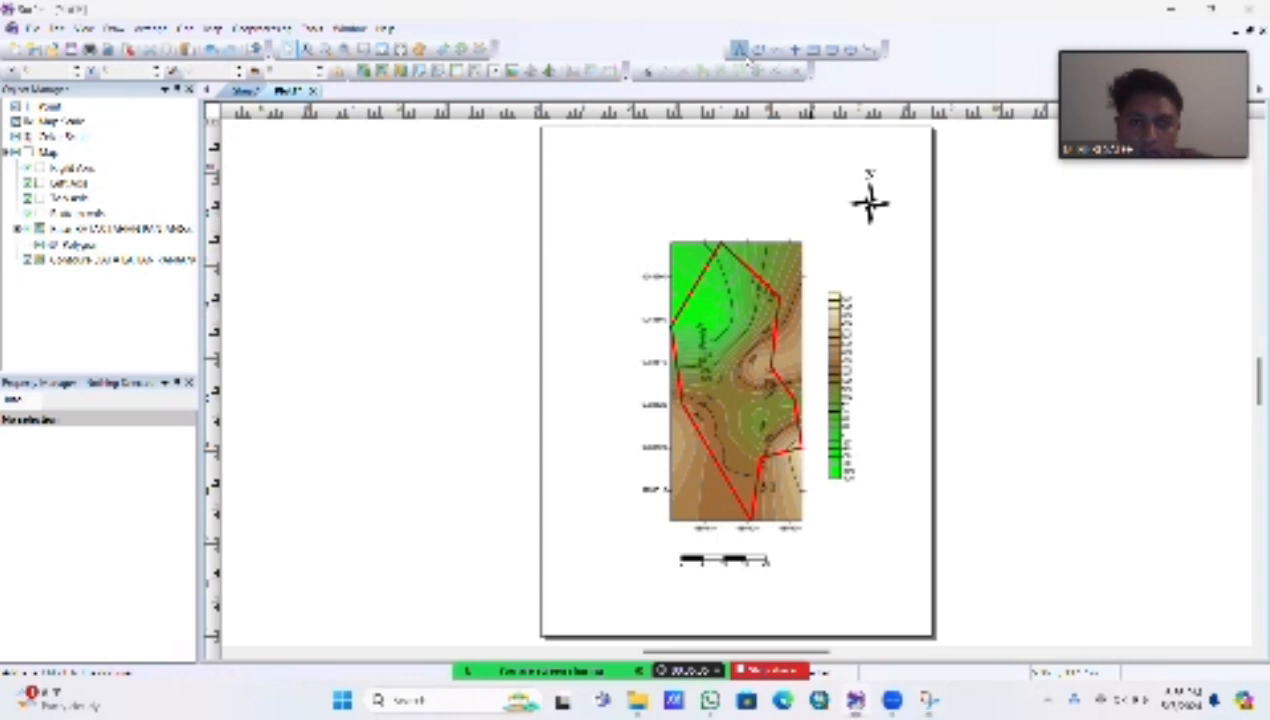
Step: Add the title text "PETA LAHAN PANJANG 2D KARIHKIL" on the blank page area above the map
left_click(740, 49)
left_click(700, 191)
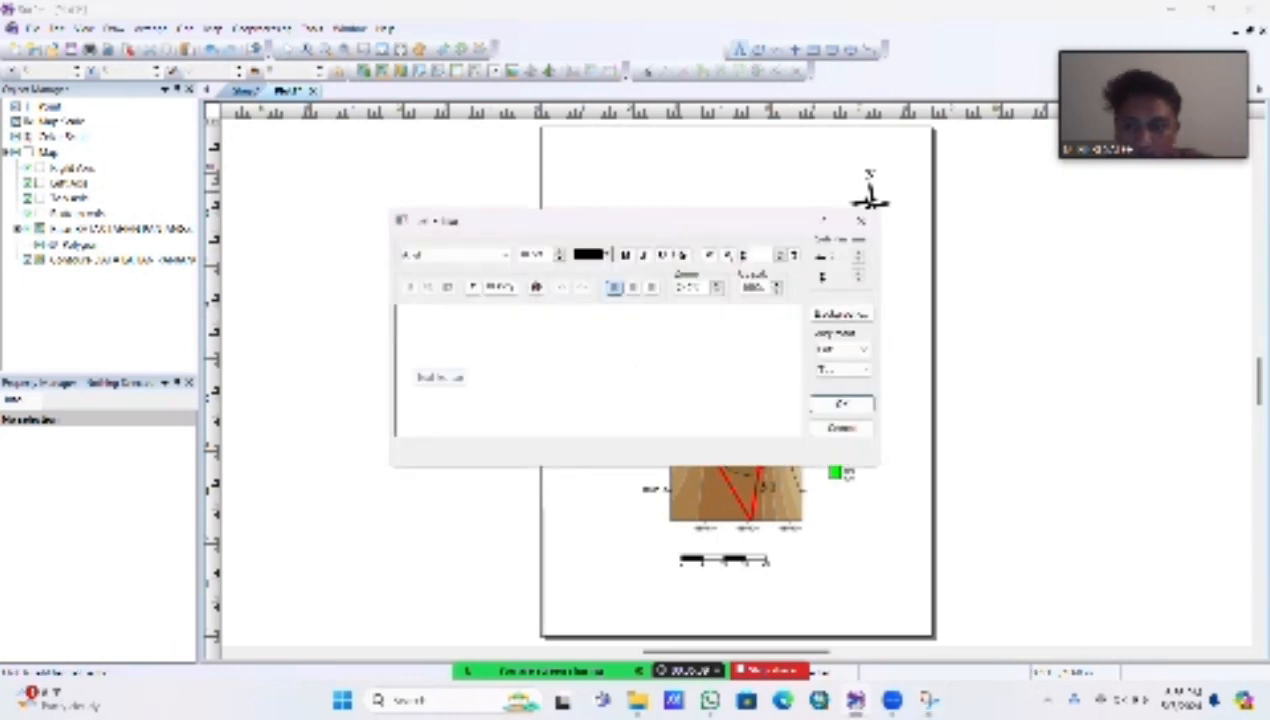
type("P")
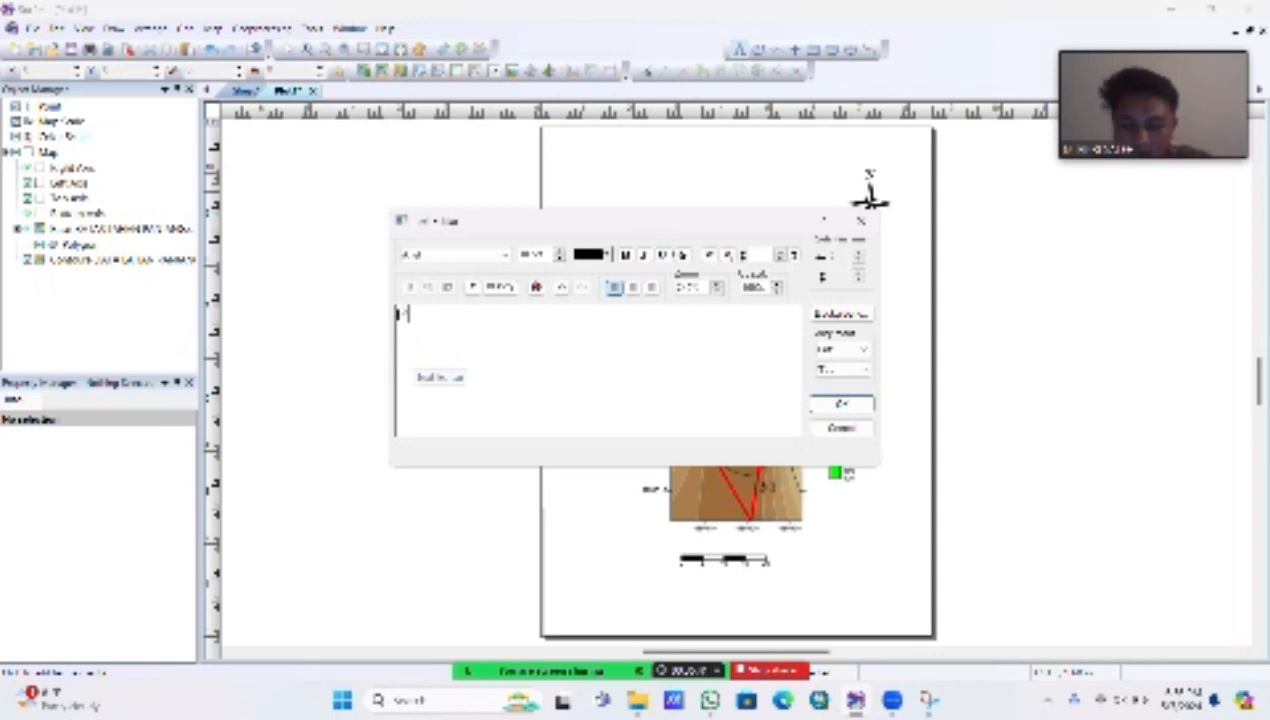
type("ETA LAHAN")
key("BackSpace")
key("BackSpace")
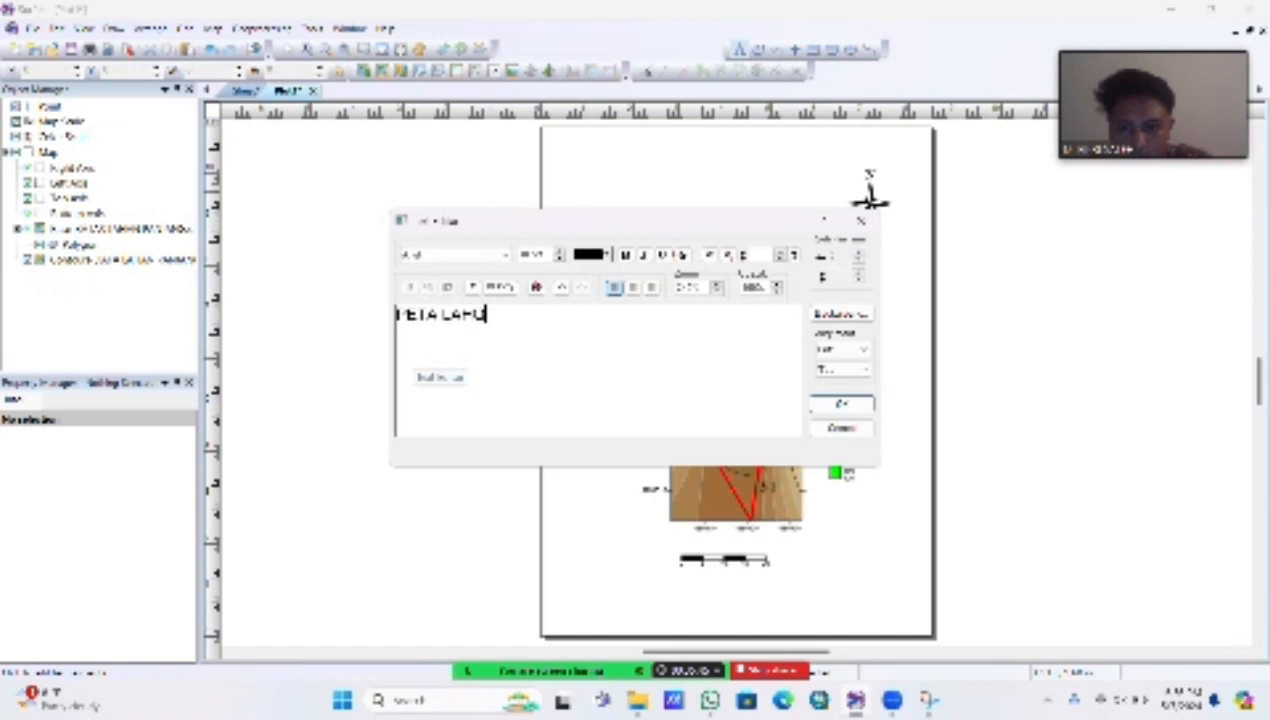
type("N PA")
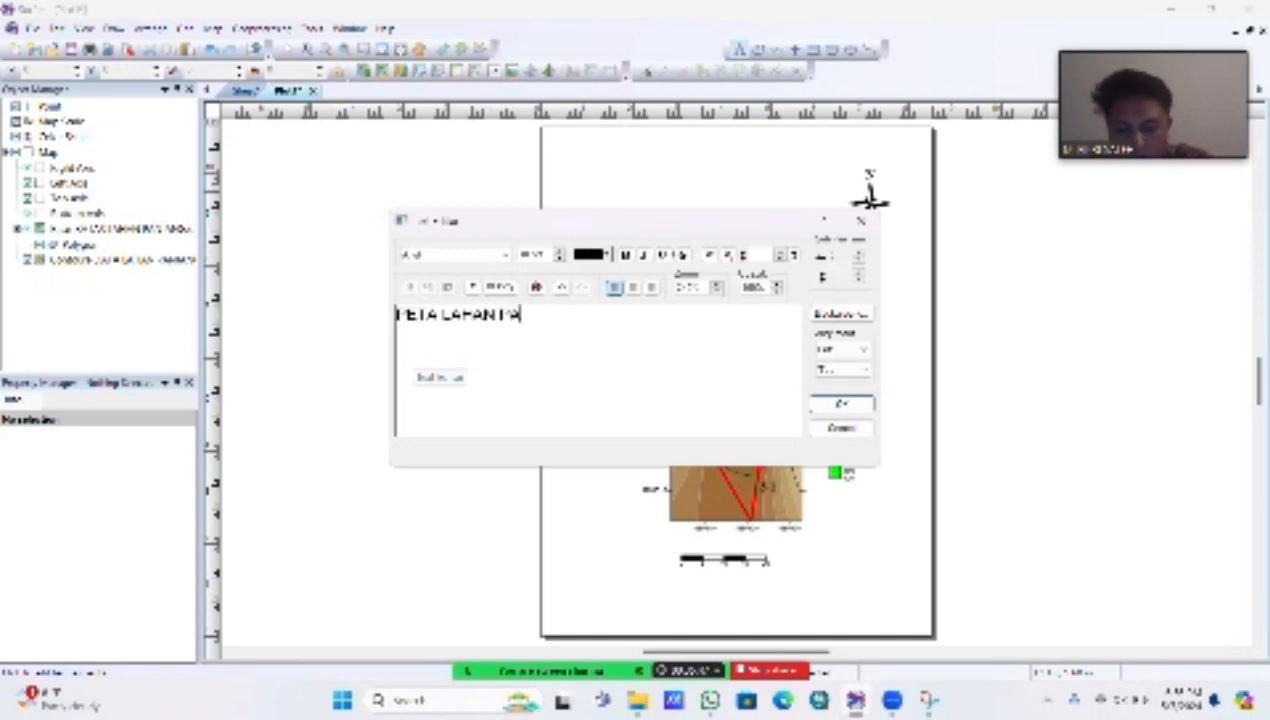
type("NJANG 20")
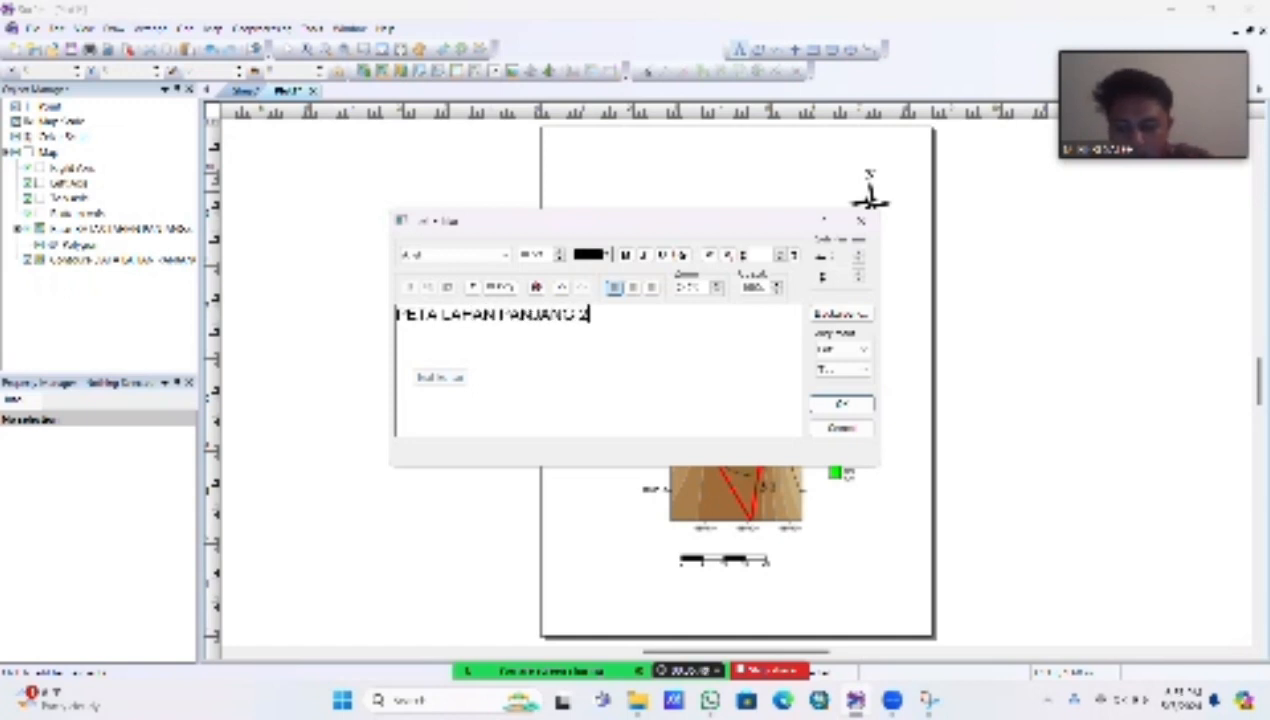
type(" KARTHIKE")
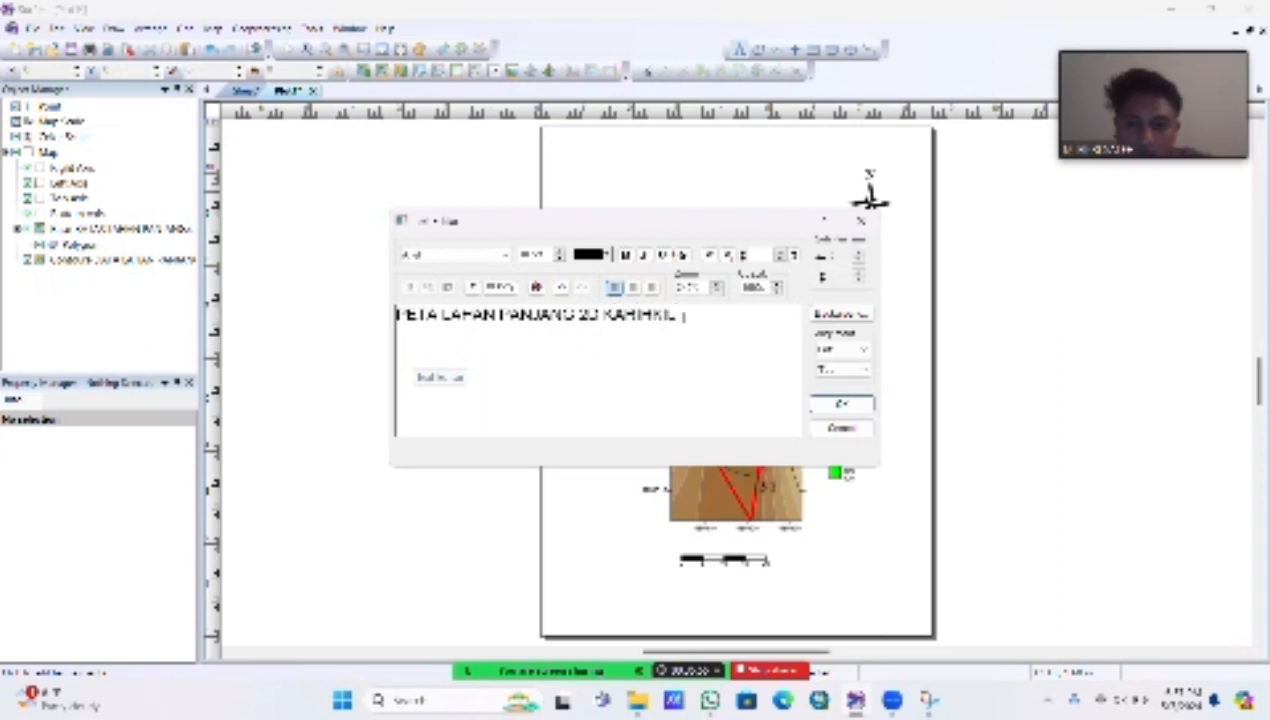
Step: Format the whole title in bold Times New Roman at a larger font size and place it on the page
left_click_drag(675, 316, 399, 341)
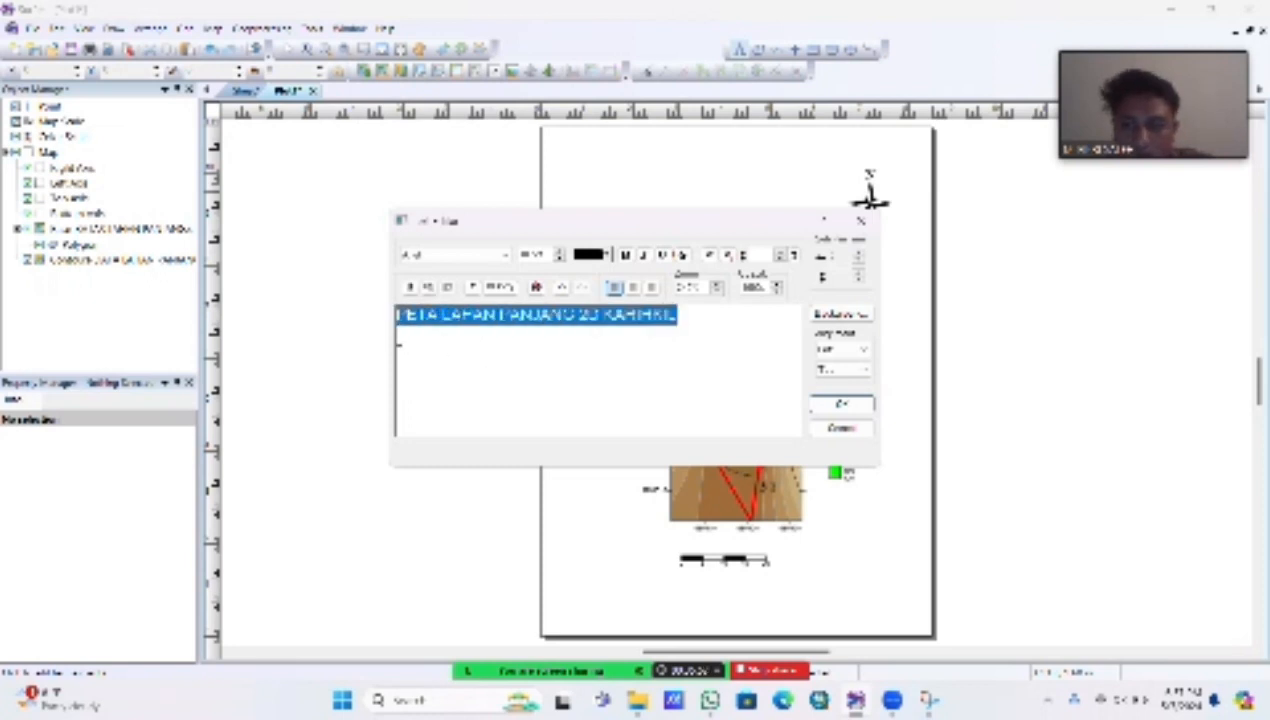
left_click(505, 255)
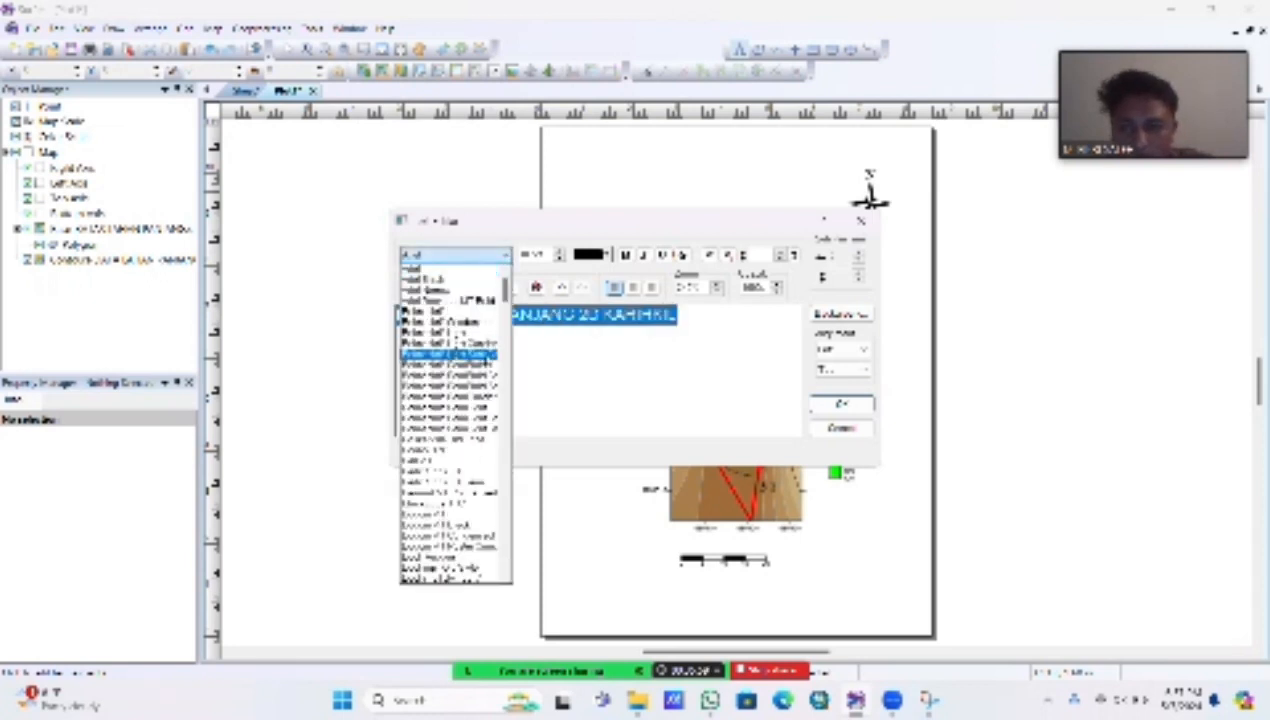
left_click_drag(507, 297, 532, 566)
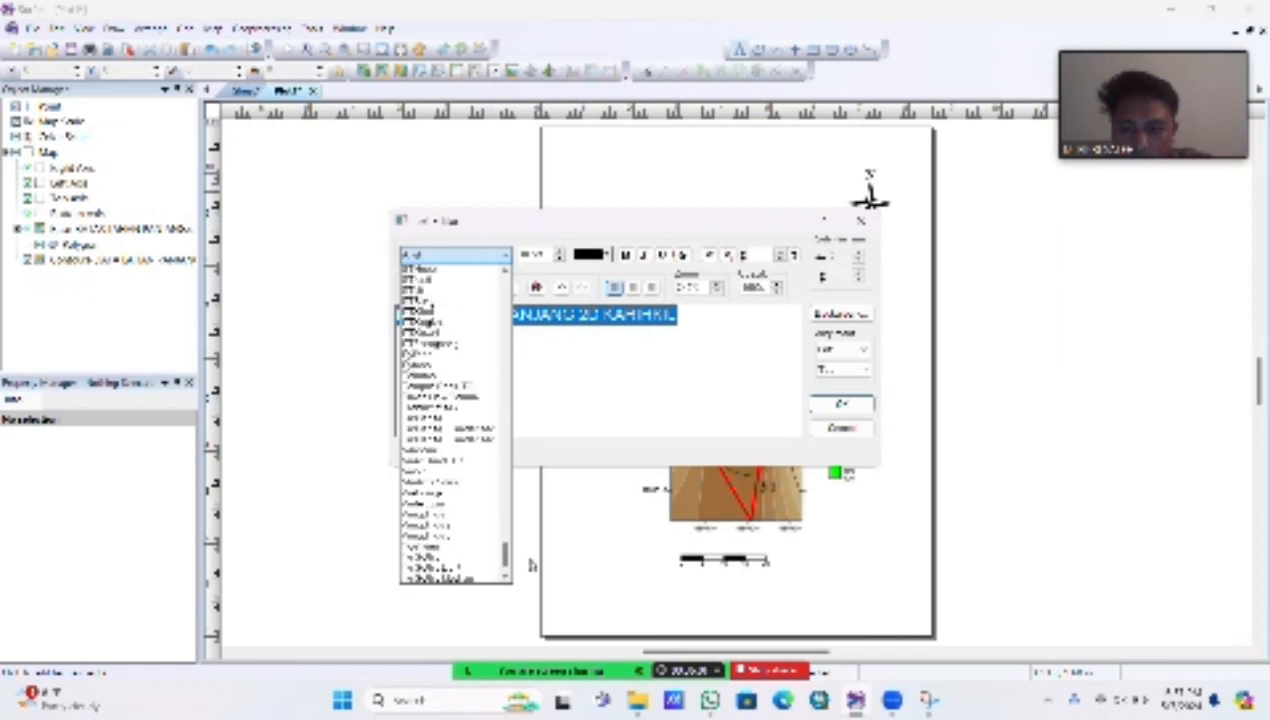
left_click(452, 397)
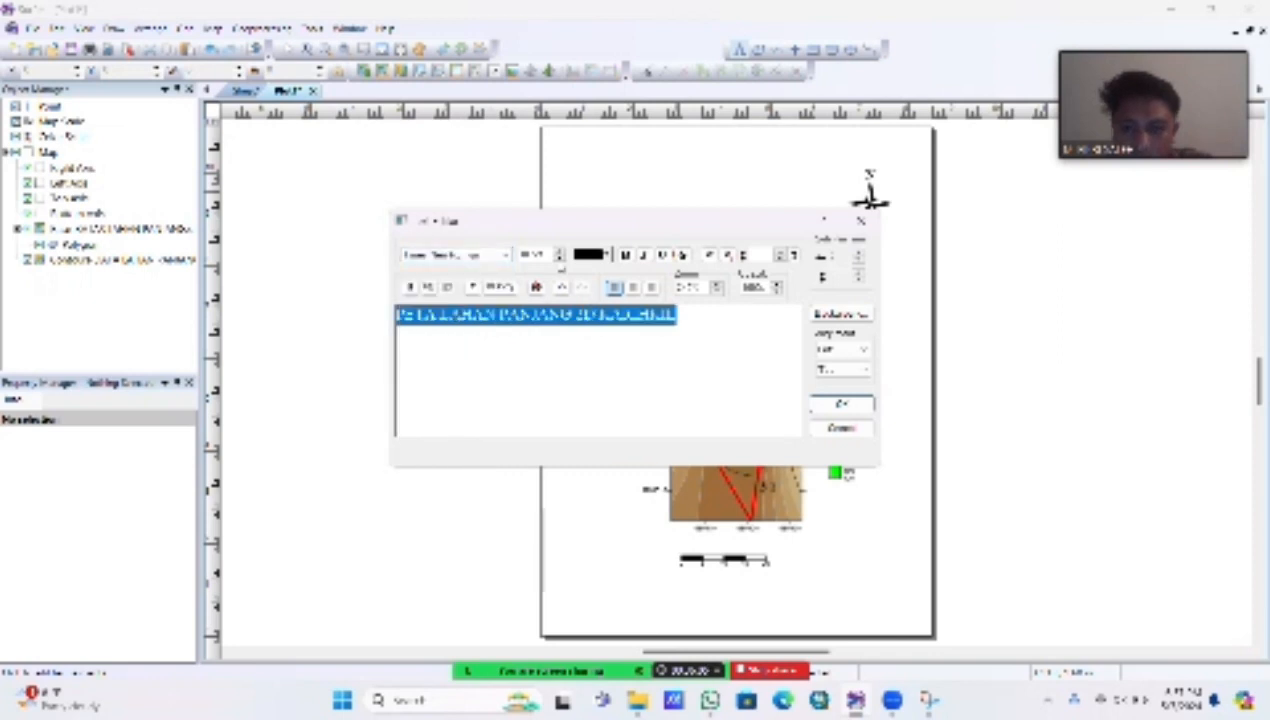
left_click(560, 251)
left_click(560, 251)
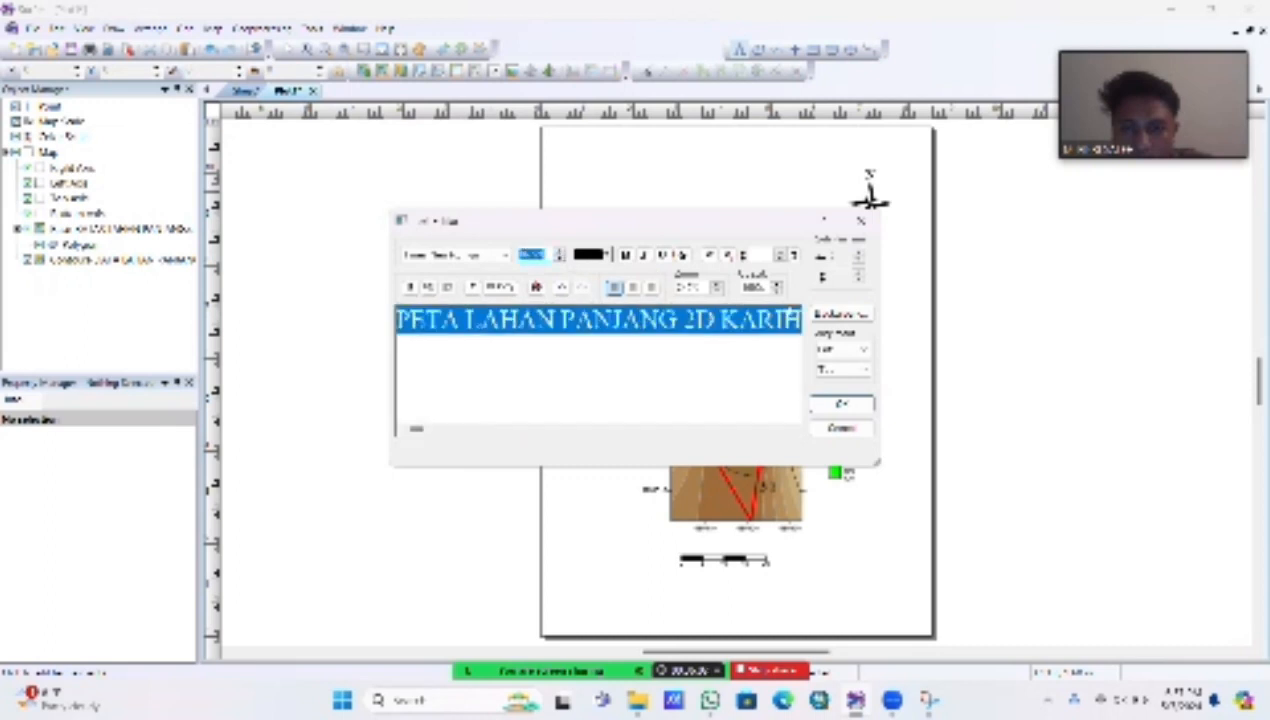
left_click(841, 403)
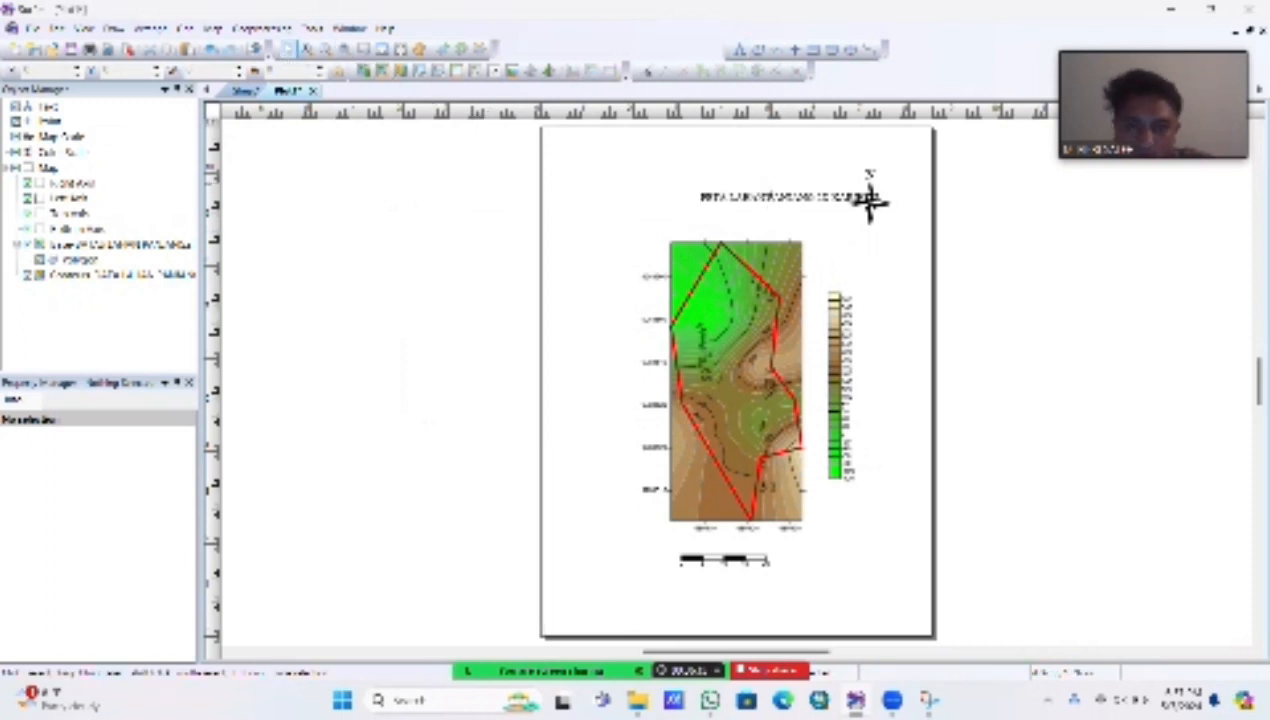
Step: Move the title to the top centre of the page and place a copy of it below, at the page's left edge
left_click(768, 197)
left_click_drag(721, 188, 721, 188)
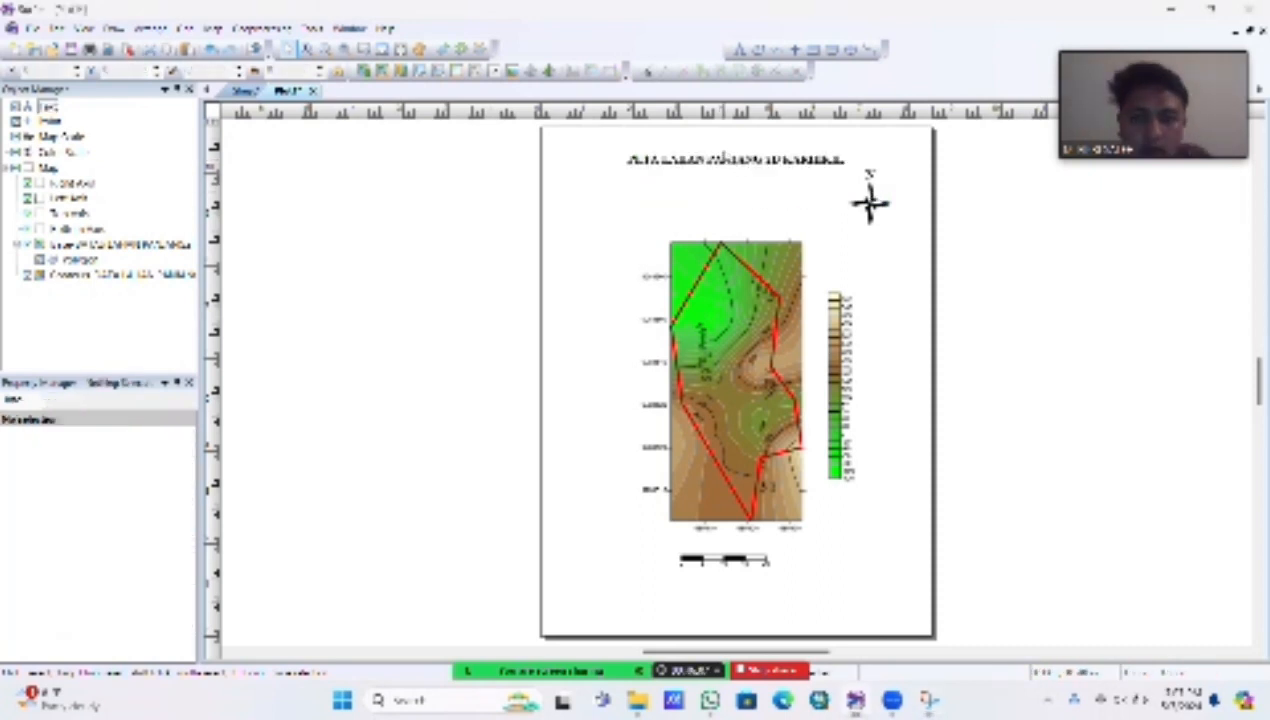
left_click(720, 160)
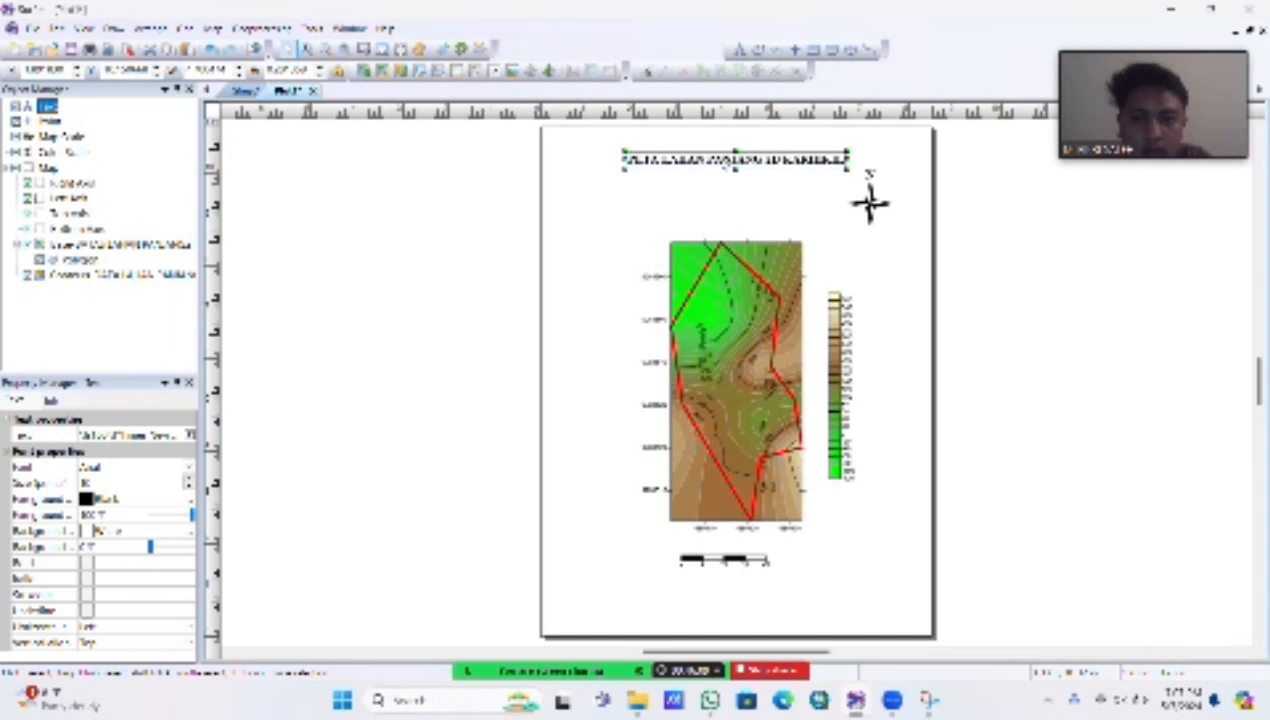
right_click(722, 158)
left_click(766, 183)
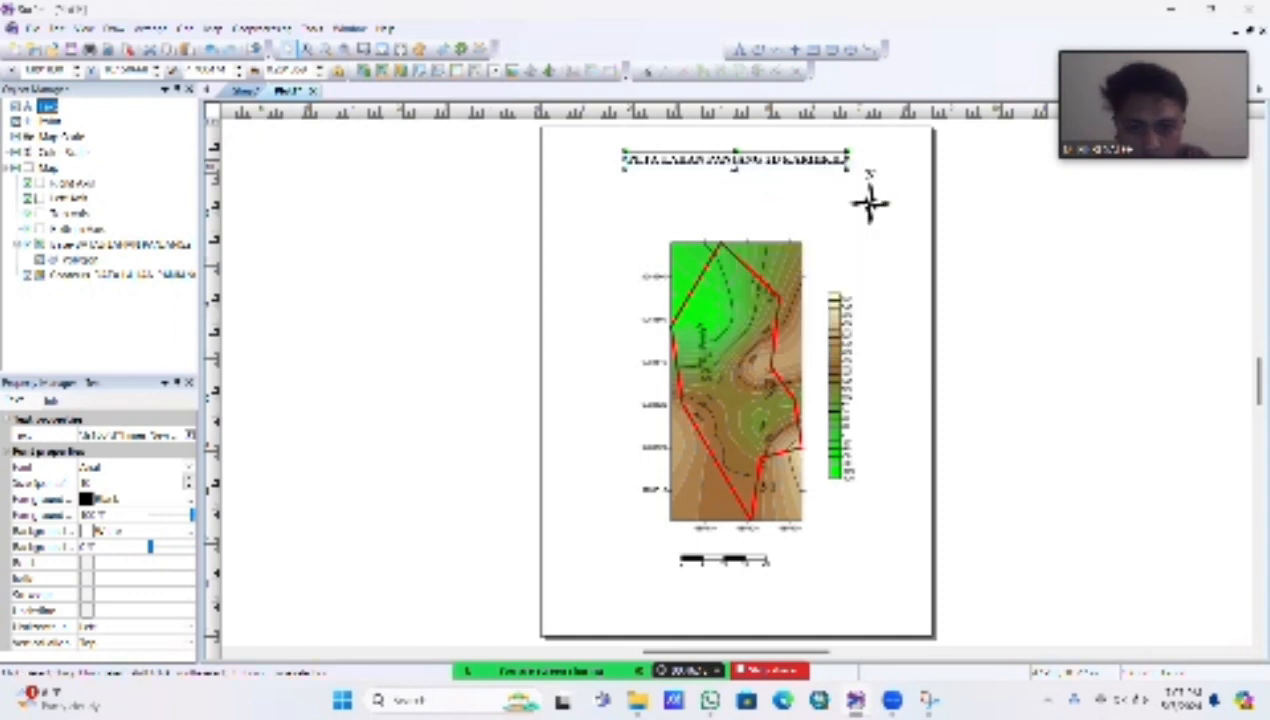
left_click(680, 193)
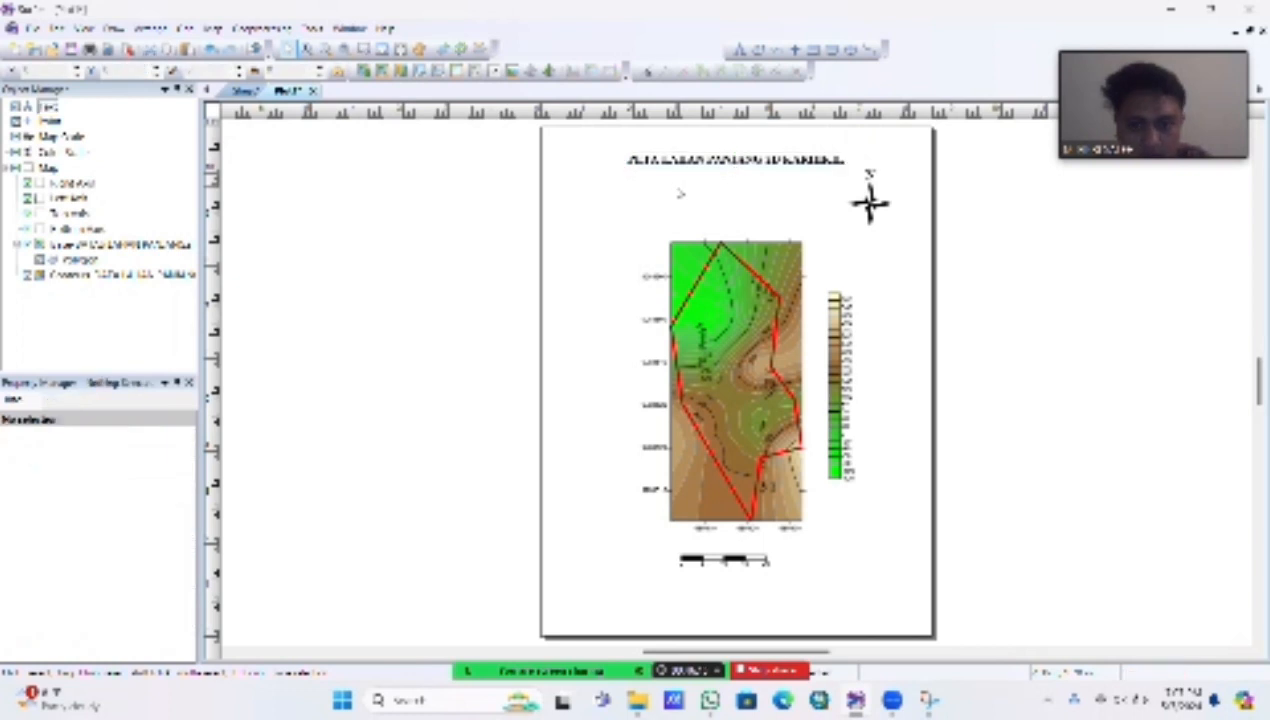
right_click(680, 193)
left_click(711, 217)
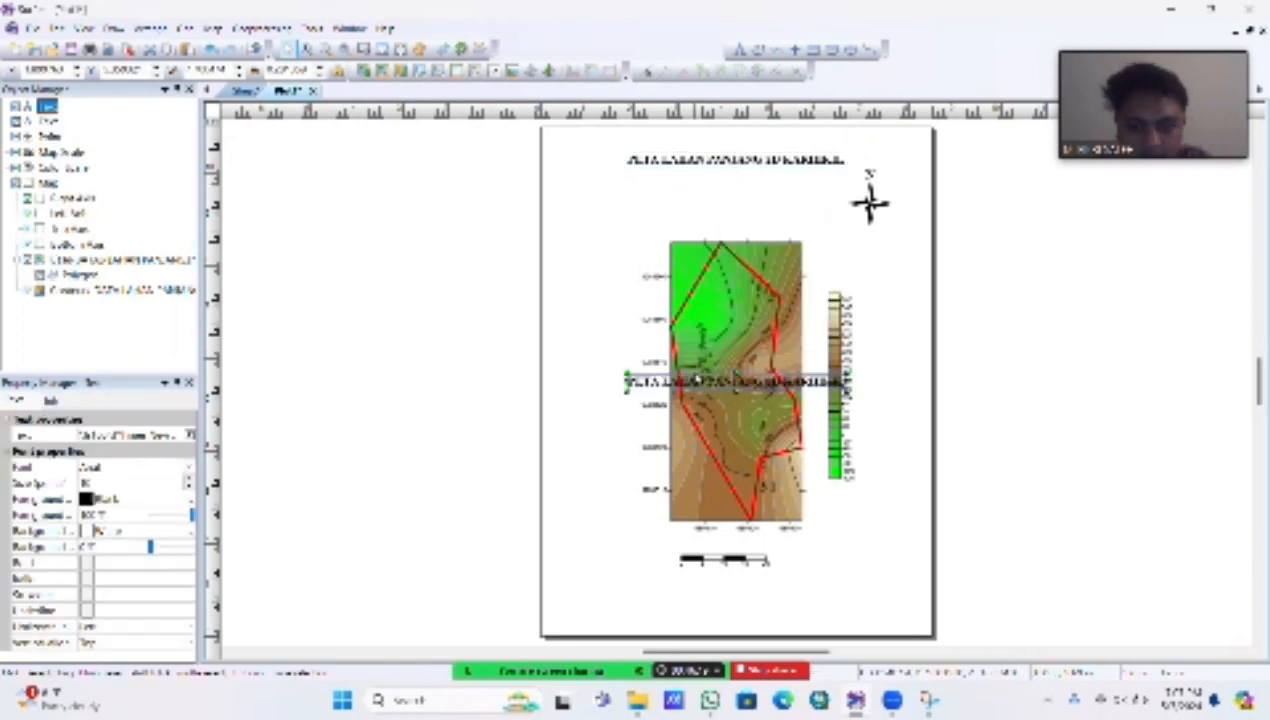
left_click_drag(696, 380, 632, 202)
Step: Replace the copied text with four lines: the author's full name, the student number, "PARALEL 2" and "SELASA 7 MEI 2024"
double_click(657, 208)
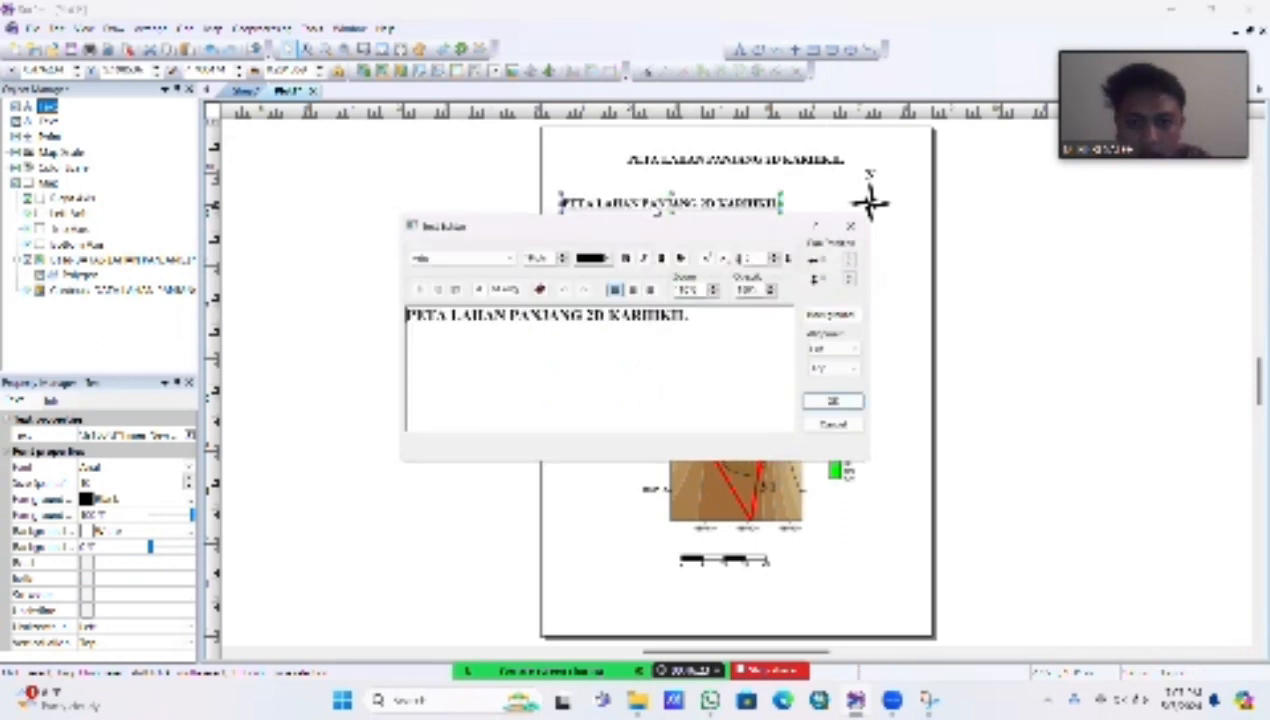
left_click_drag(712, 314, 298, 288)
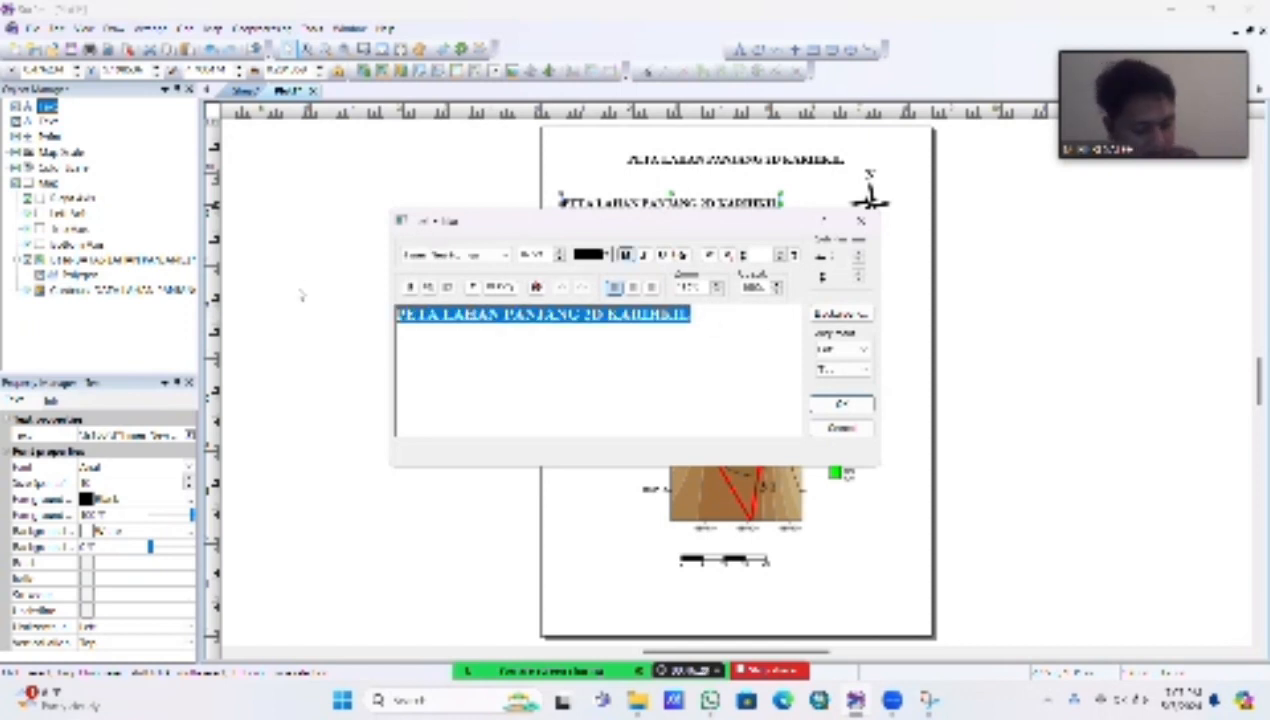
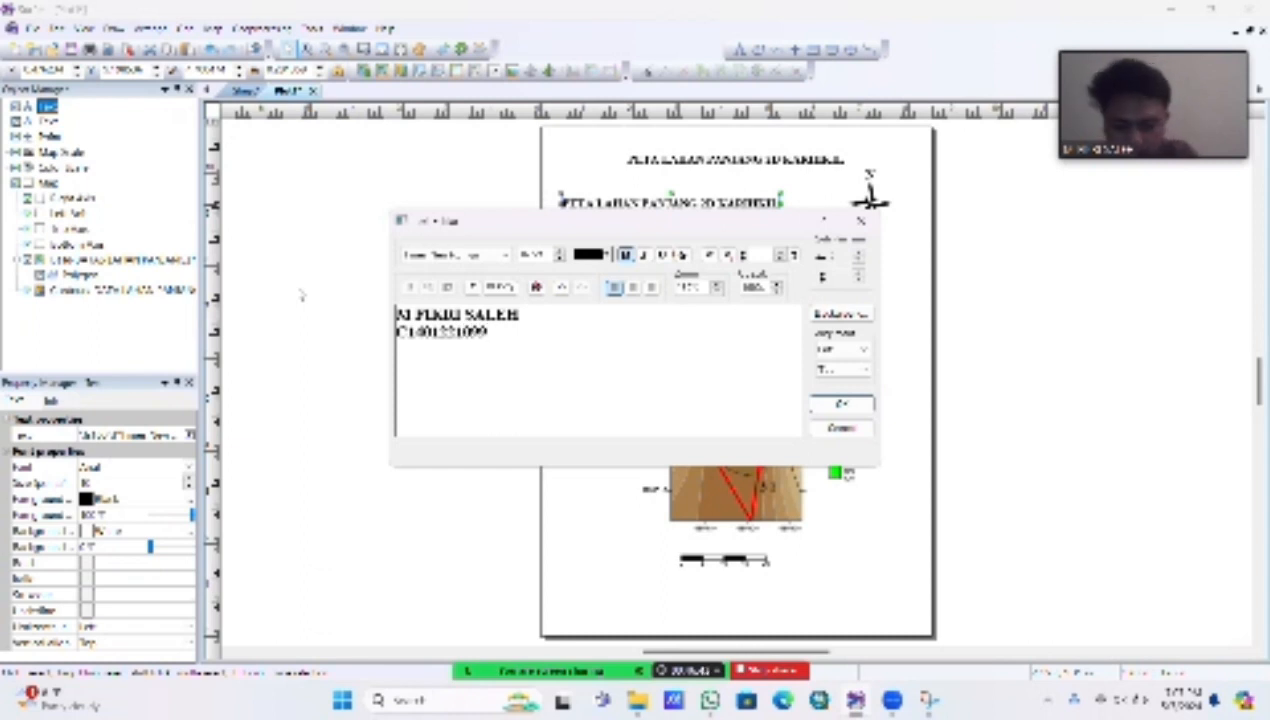
type(" PARALEL 2")
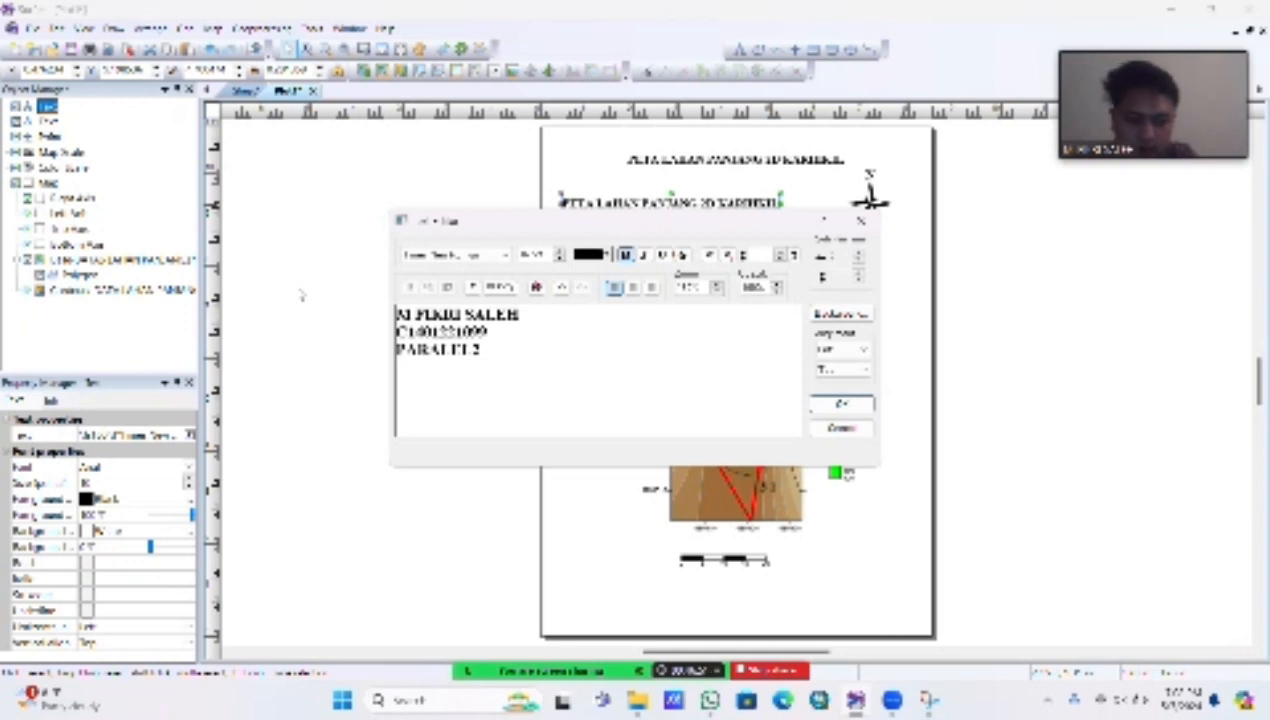
key("Return")
type("SELASA")
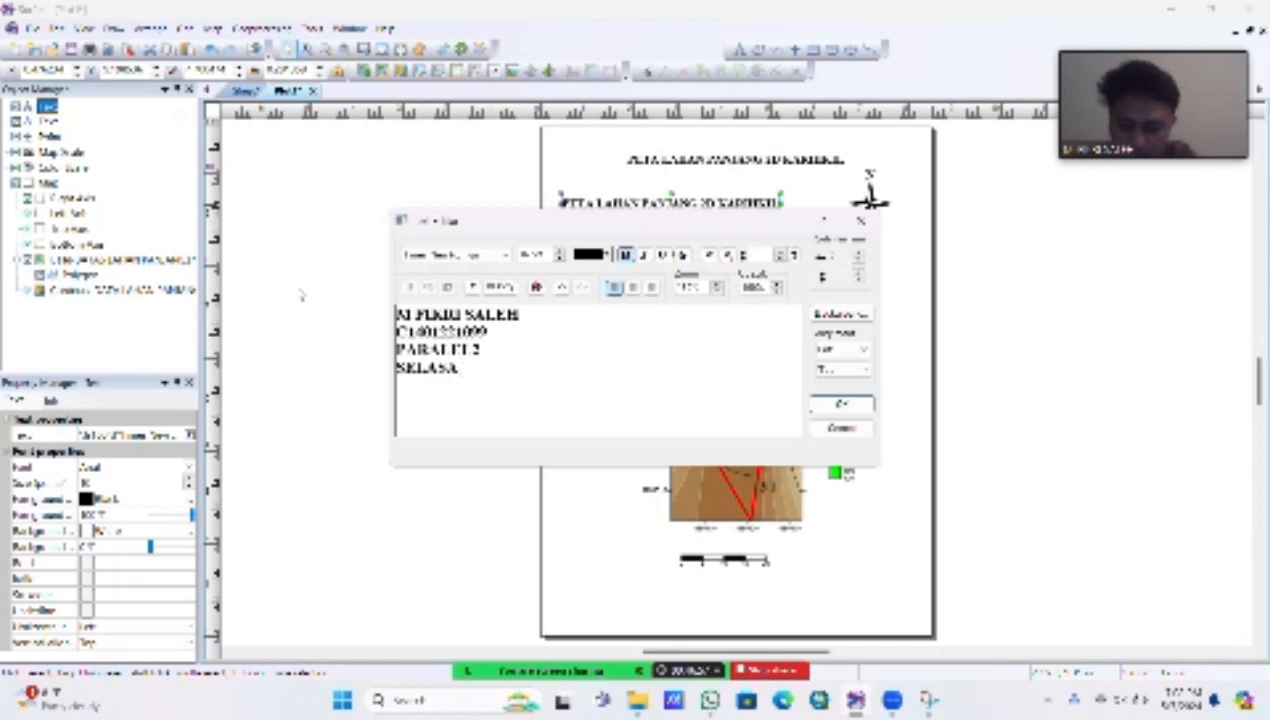
type("7 MEI 2024")
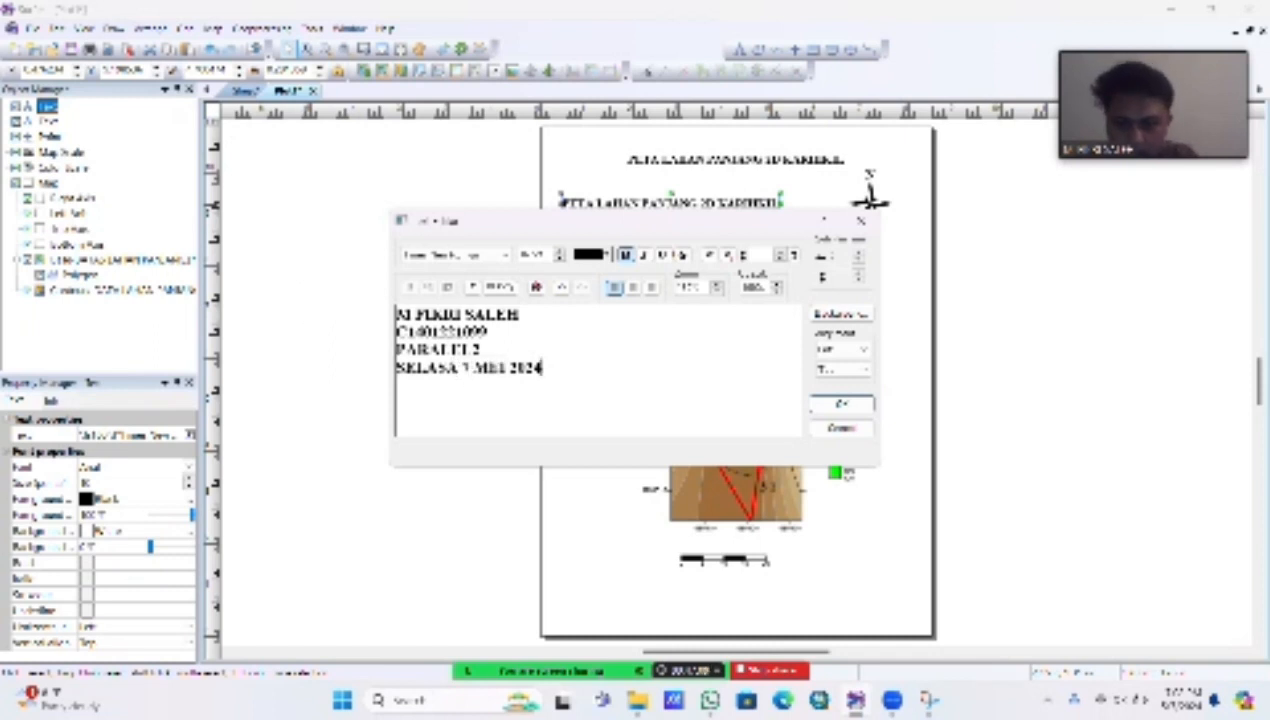
left_click(840, 407)
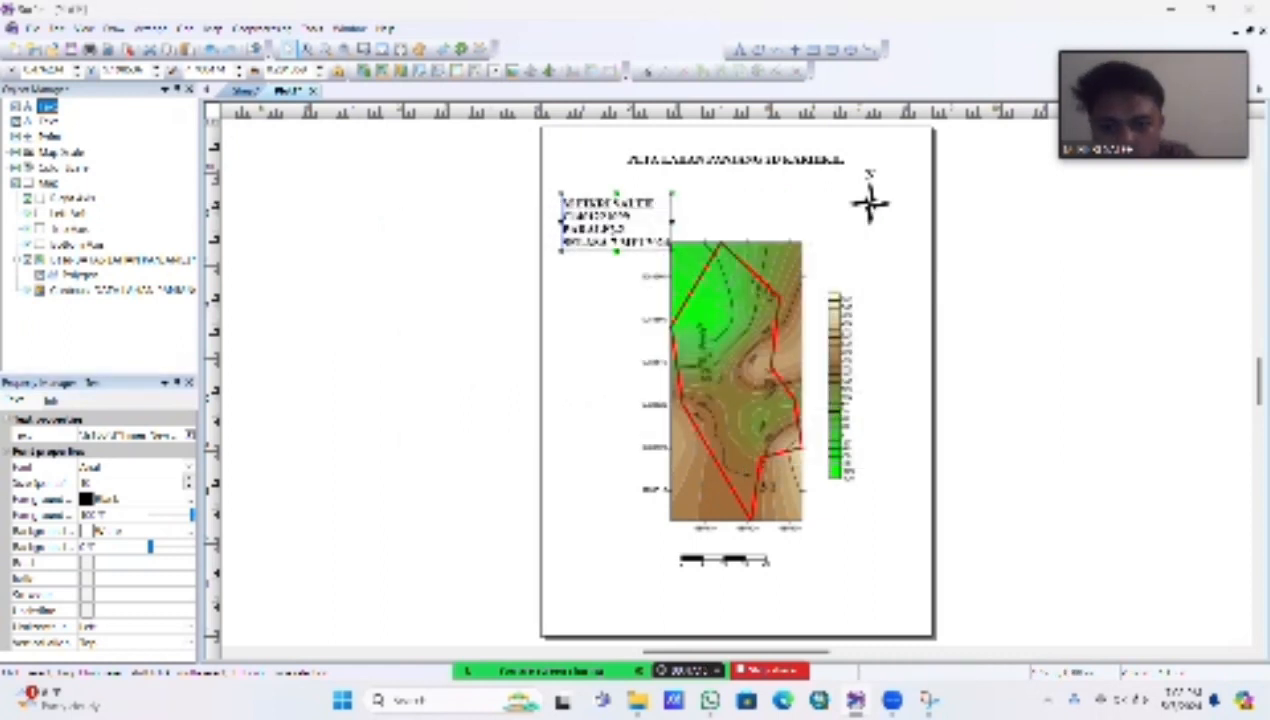
Step: Insert a comma after "SELASA" in the date line of the author text block
double_click(612, 230)
left_click(461, 368)
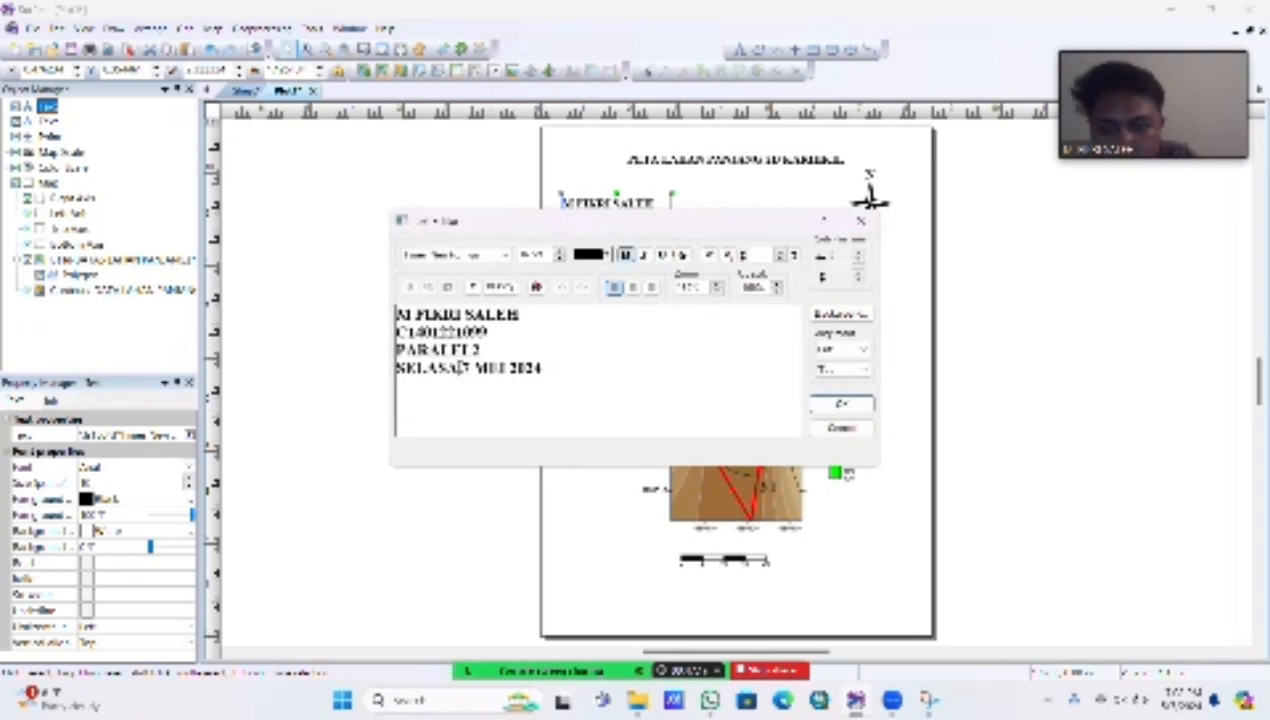
type(",")
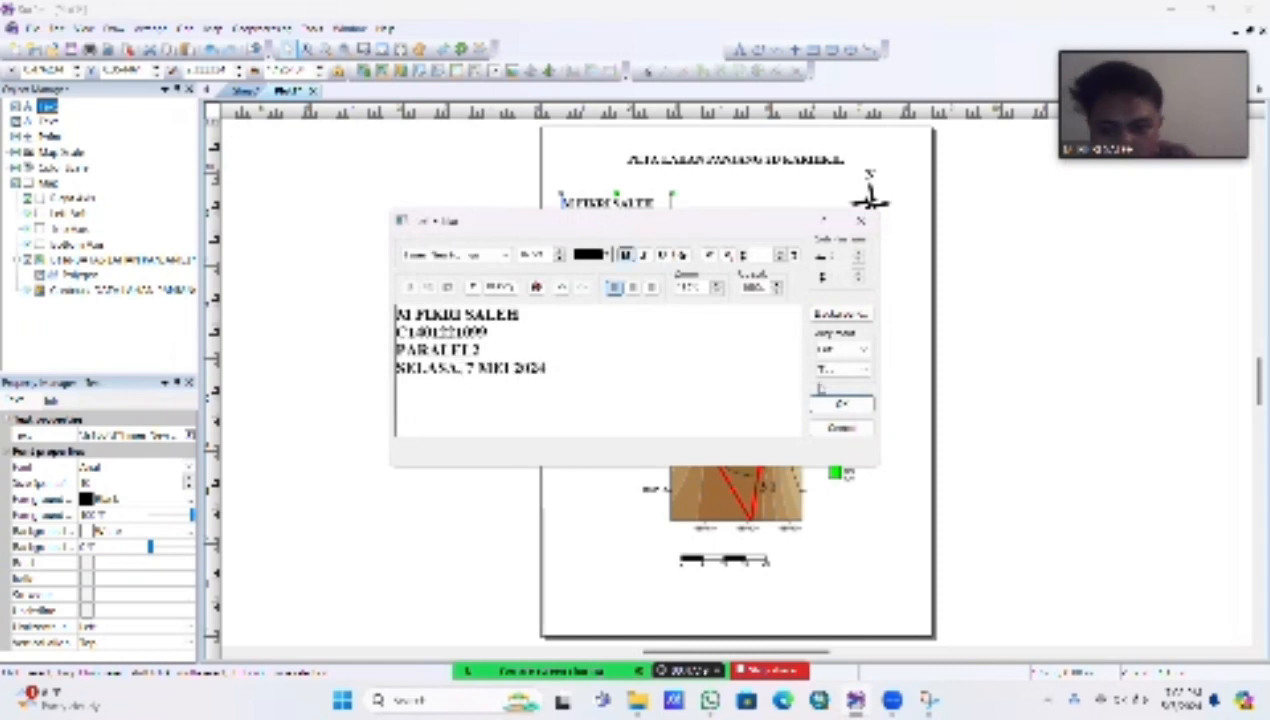
left_click(840, 404)
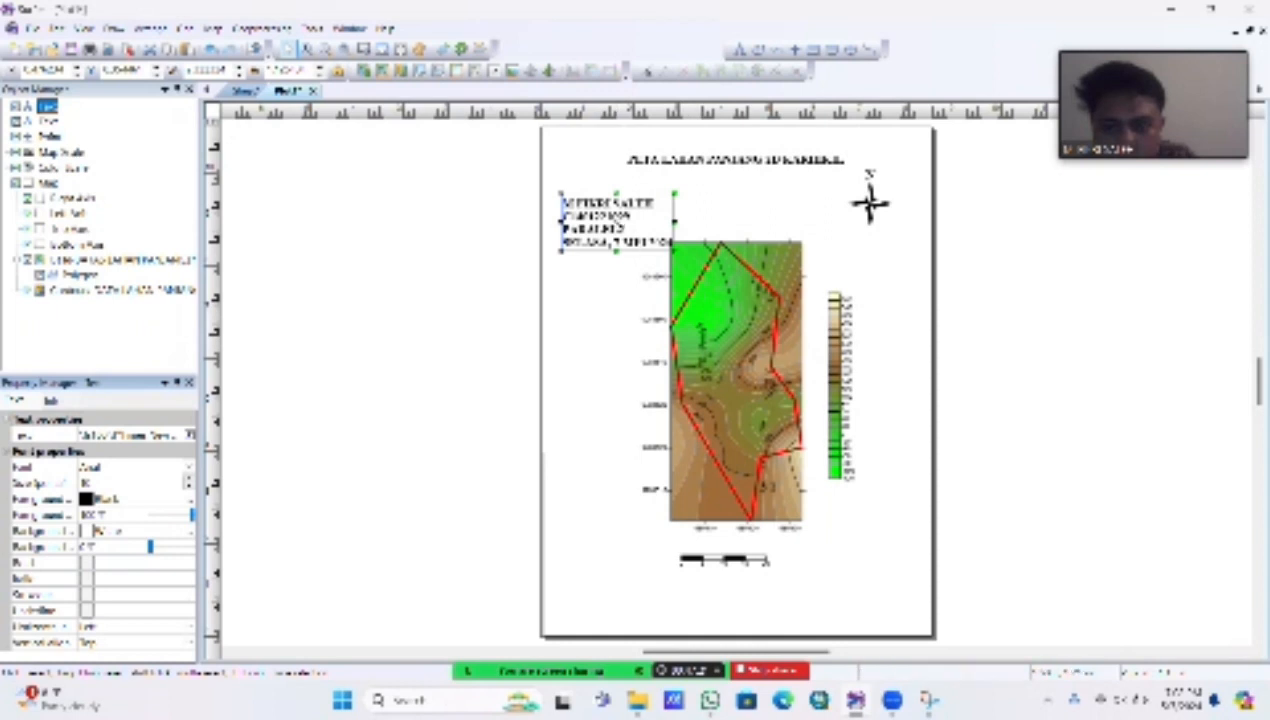
Step: Move the author text block slightly upward so it sits clear of the map, and deselect it
double_click(616, 210)
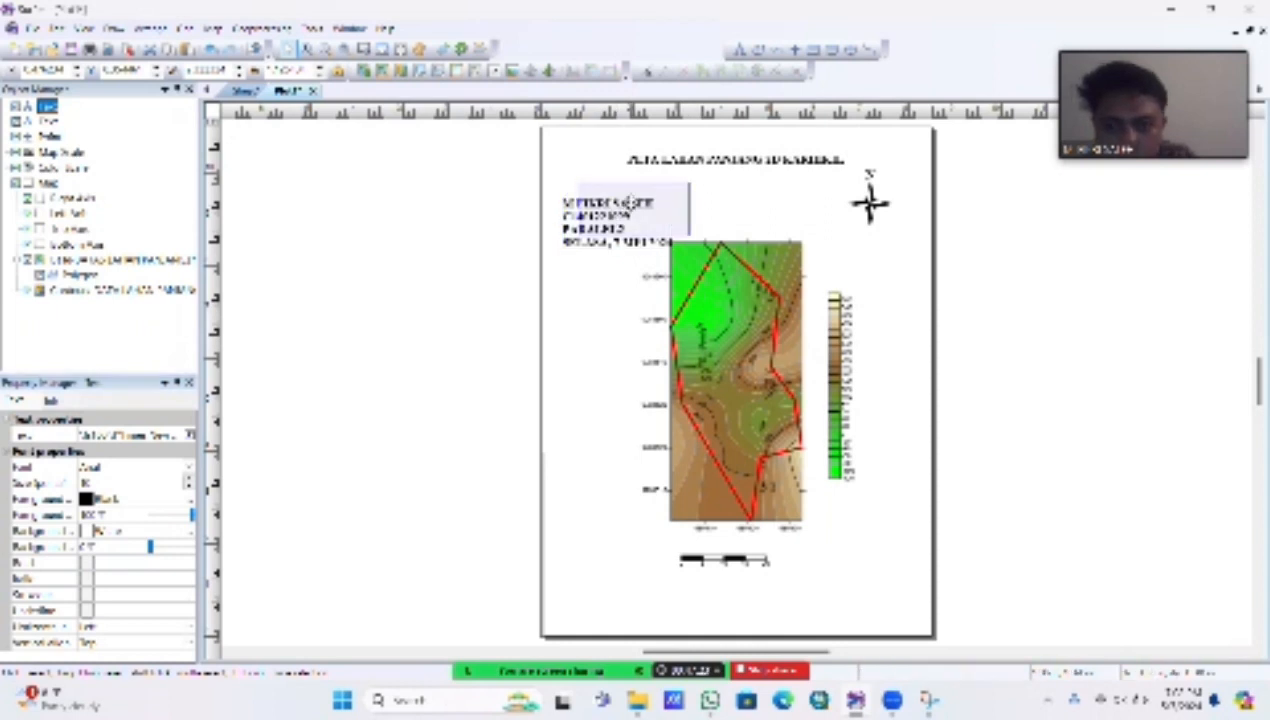
key("Escape")
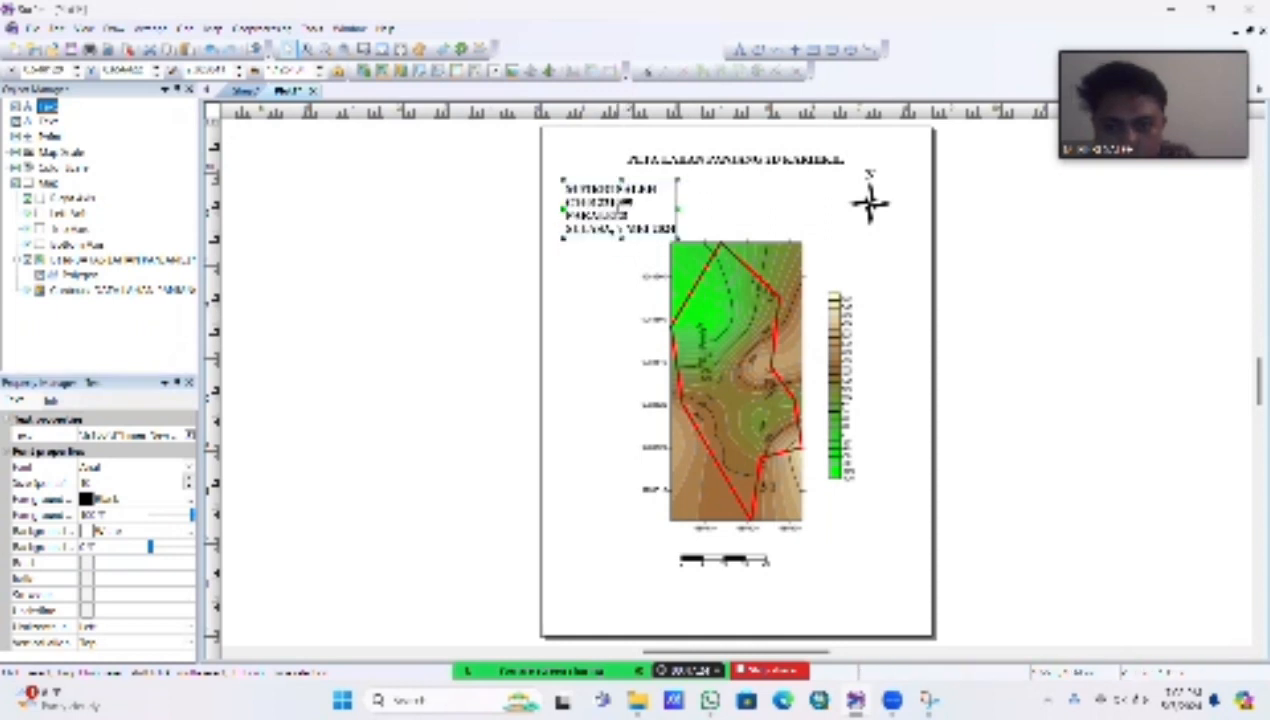
left_click(722, 214)
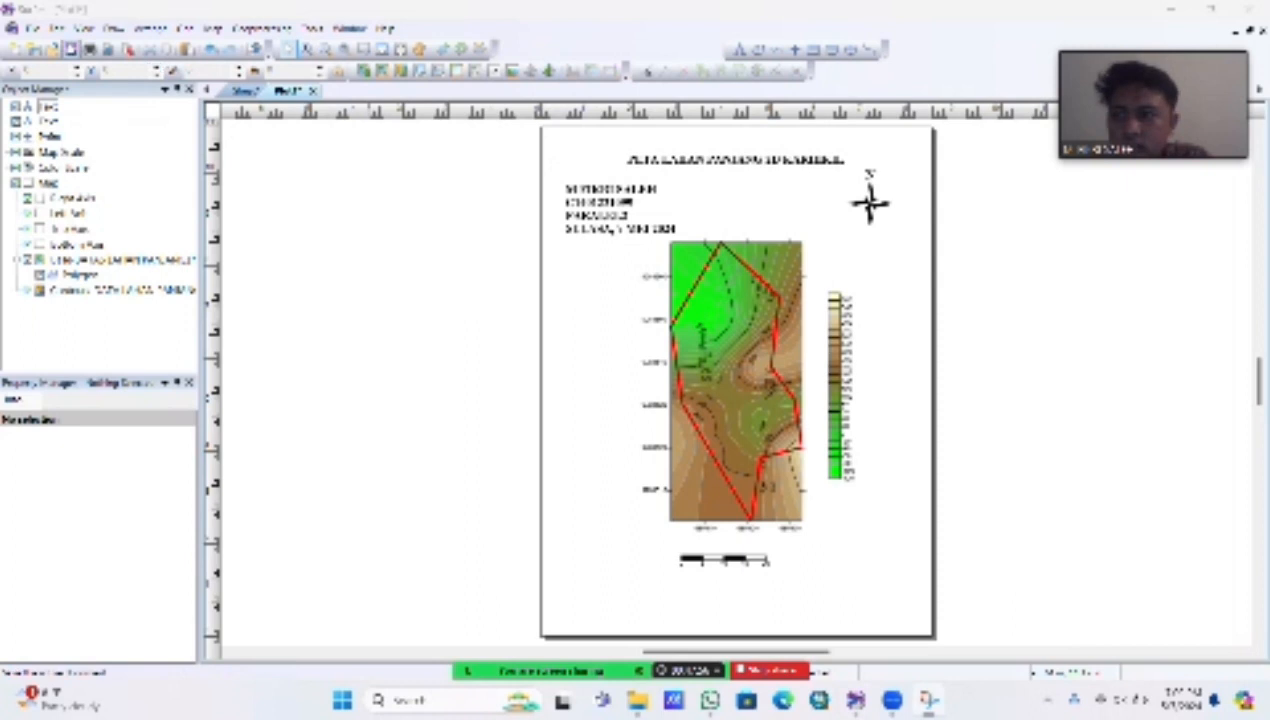
Step: Set up a JPG export of the map, naming the file with the author's name, student number, class and "Peta2D_Lahan panjang"
left_click(33, 27)
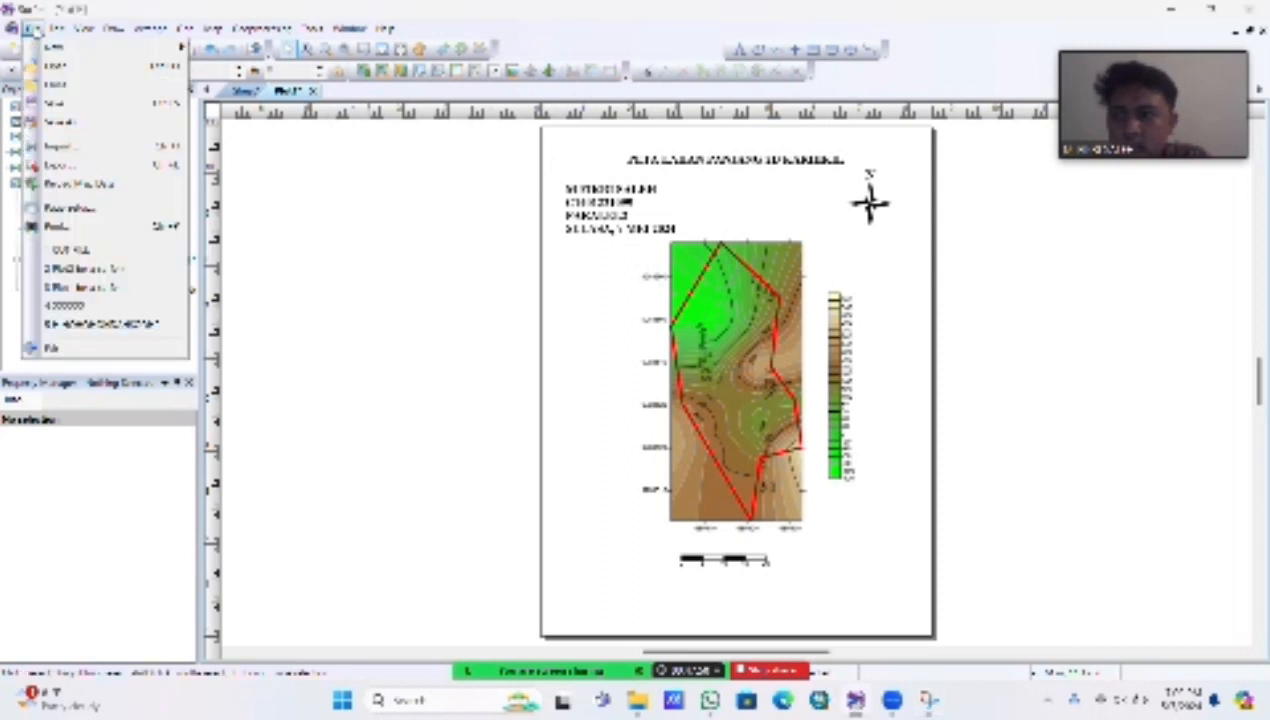
left_click(95, 163)
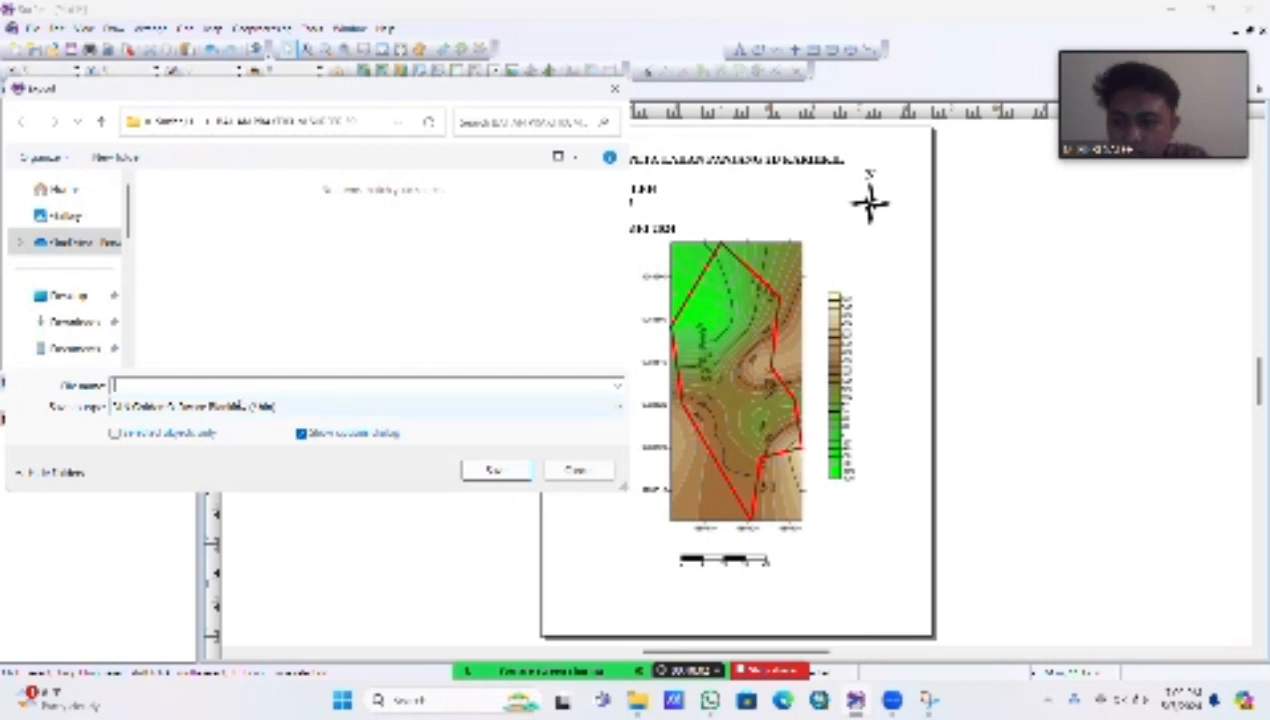
left_click(242, 406)
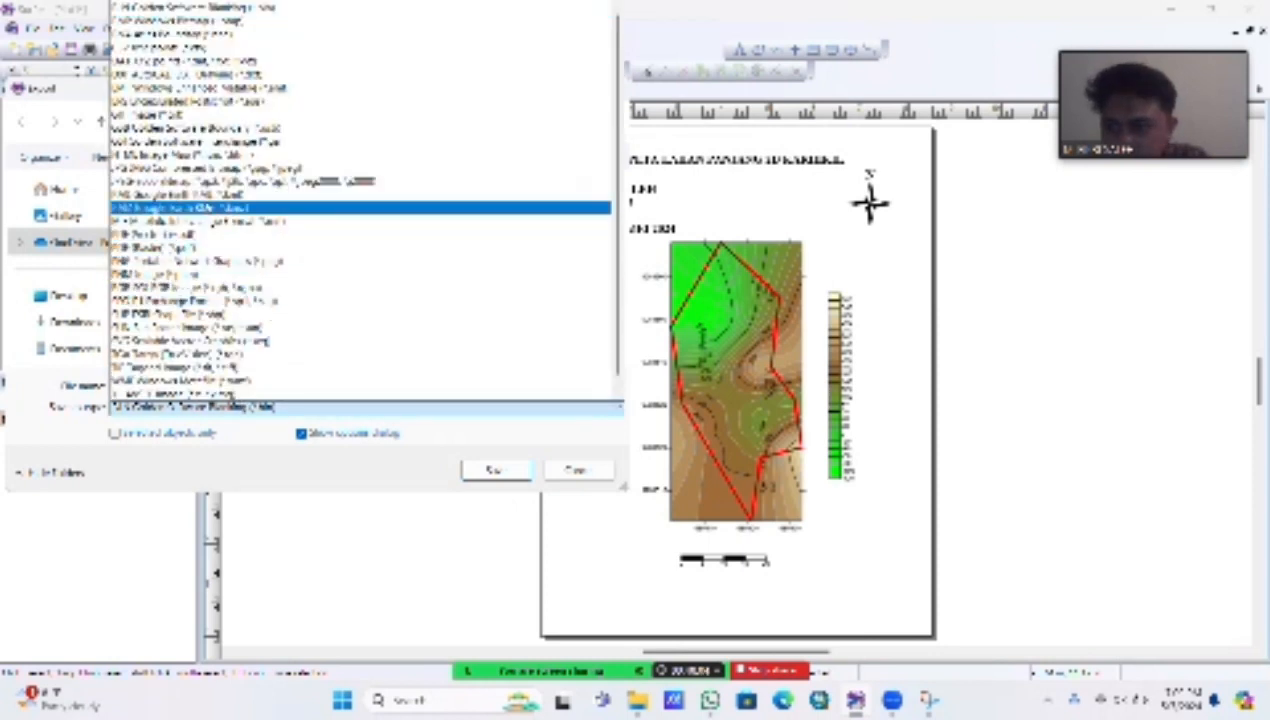
left_click(234, 168)
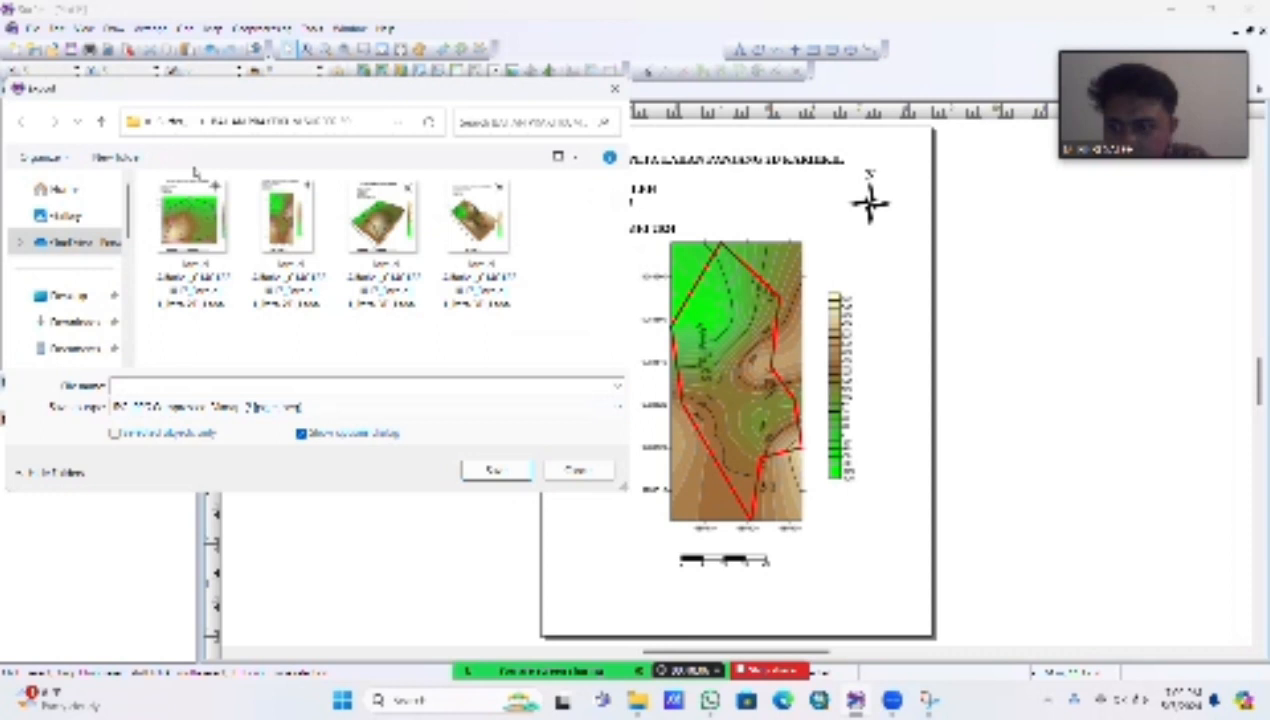
left_click(212, 384)
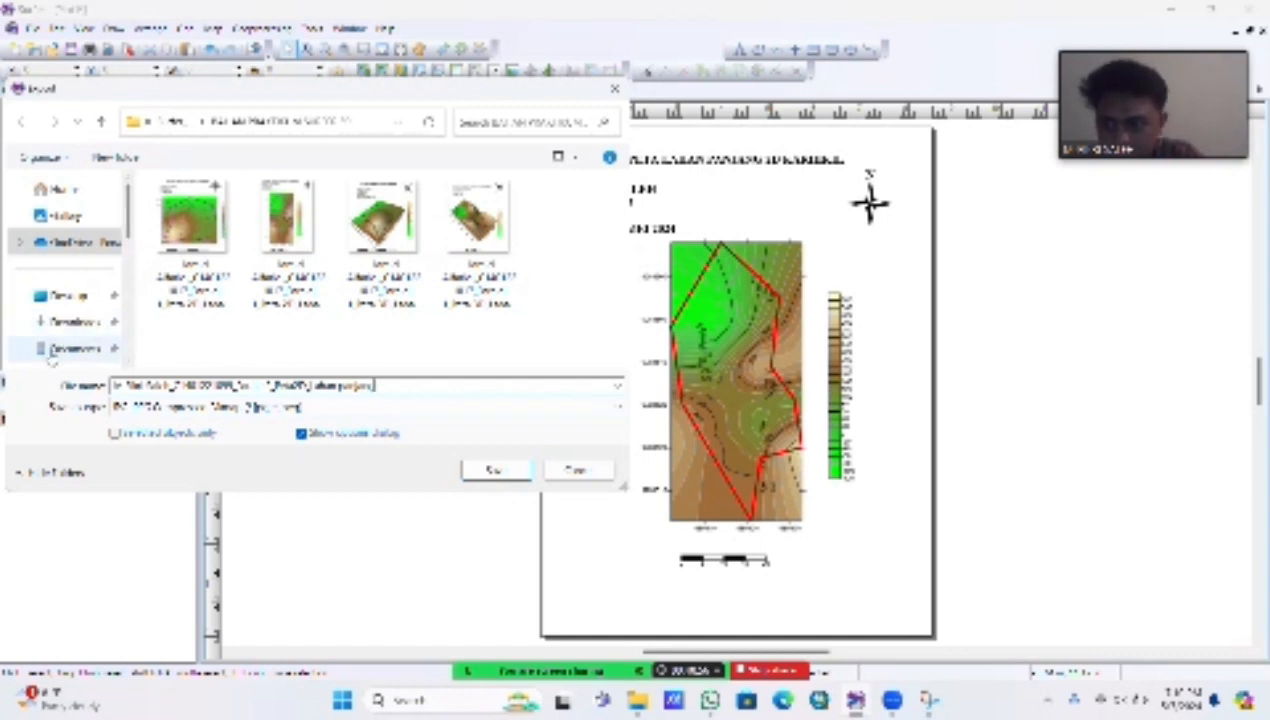
Step: Save the JPG export into the Downloads folder with the default export options
left_click(60, 328)
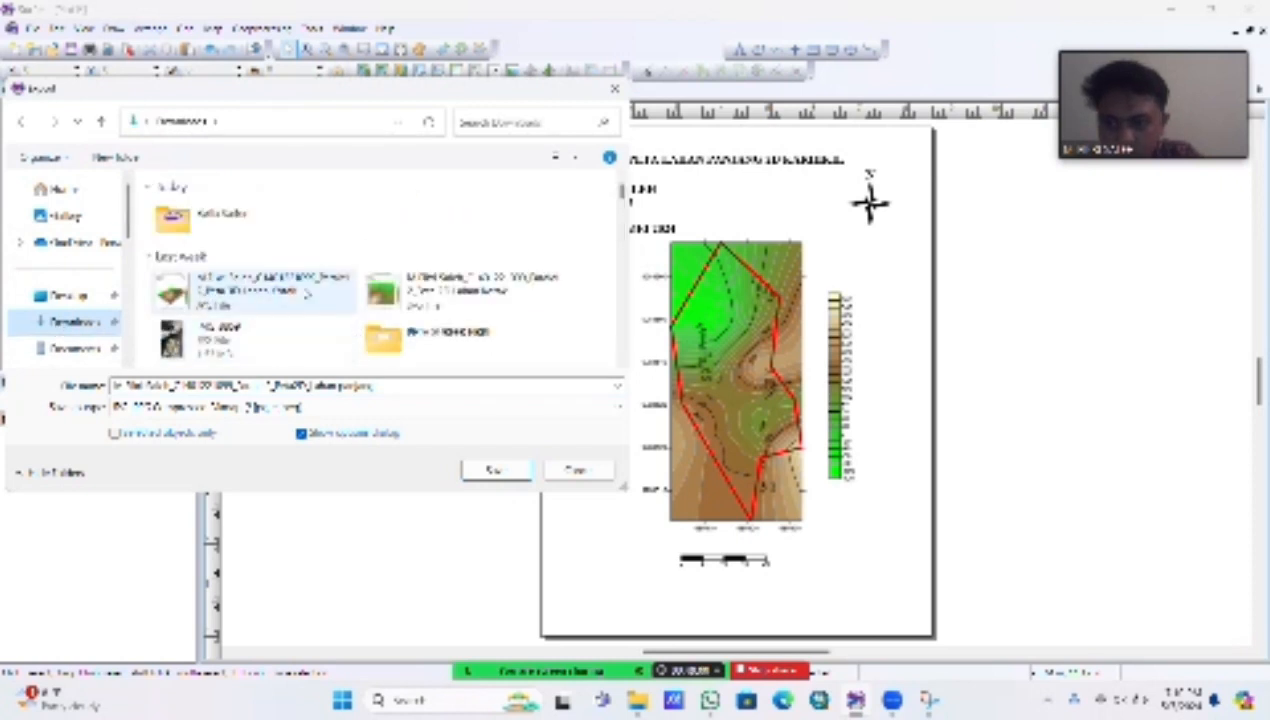
left_click(494, 470)
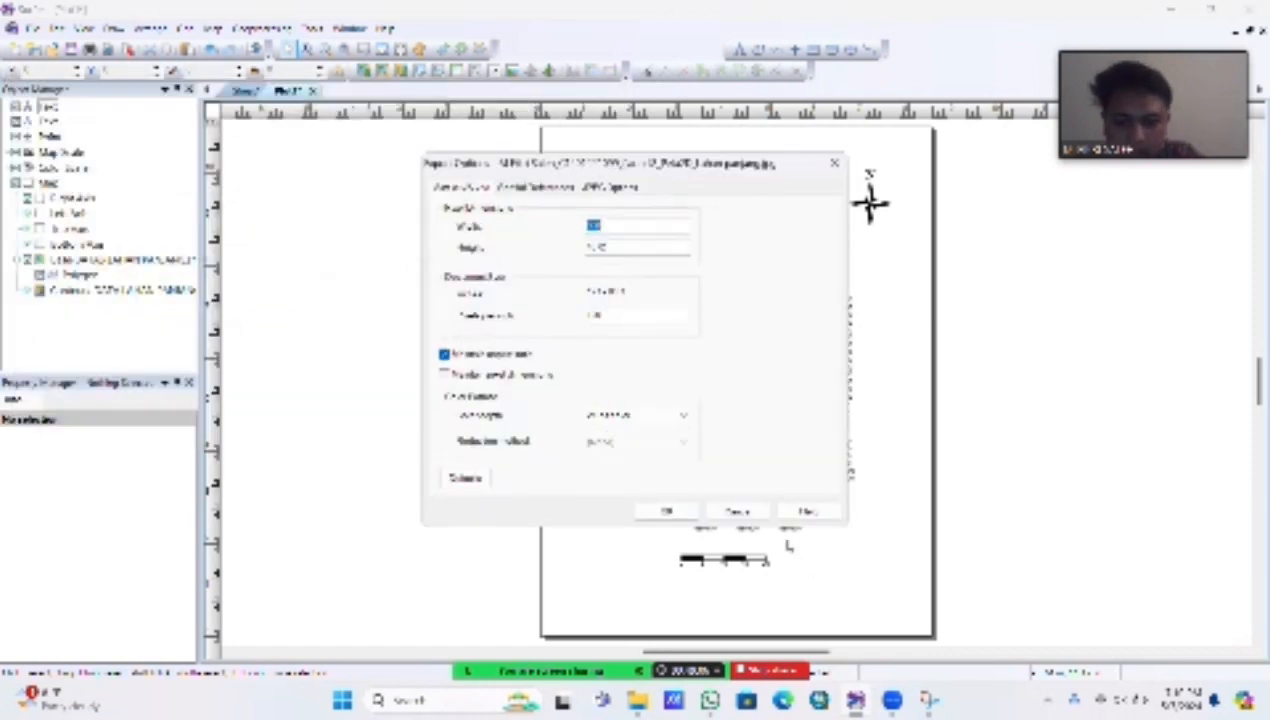
left_click(668, 510)
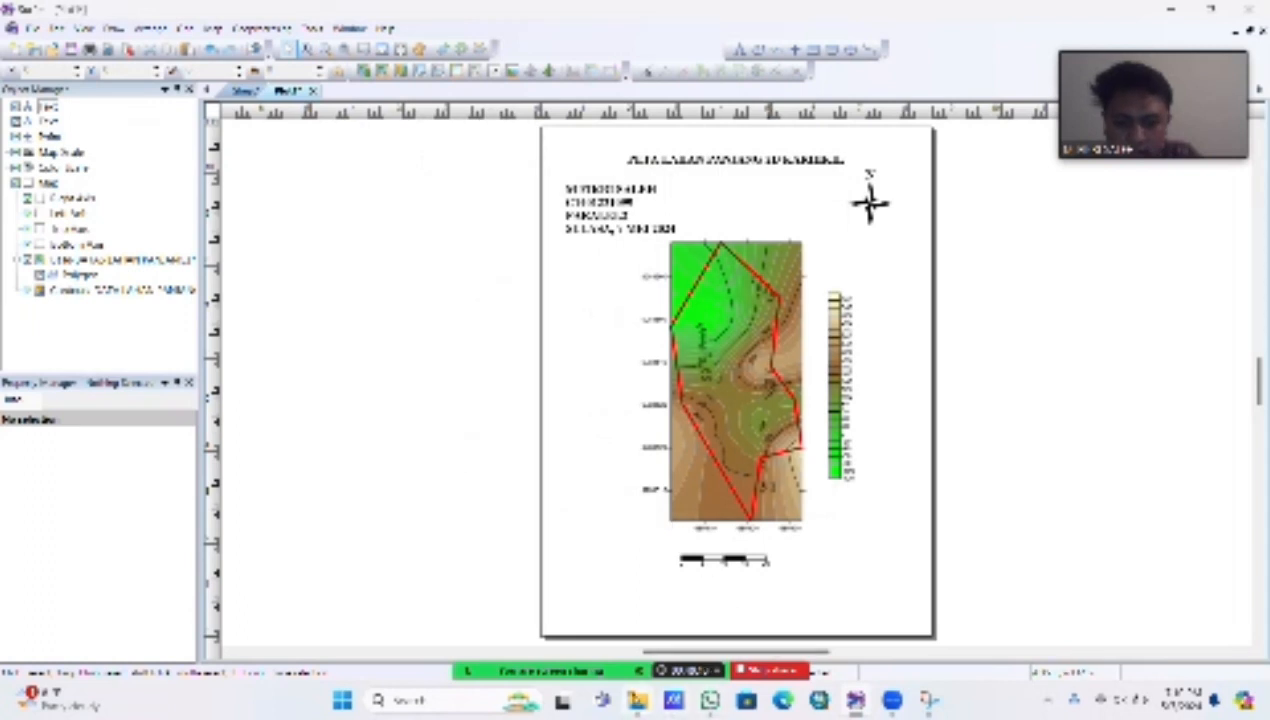
Step: Switch to File Explorer and open the newly exported map JPG from the Downloads folder
mouse_move(637, 700)
left_click(455, 605)
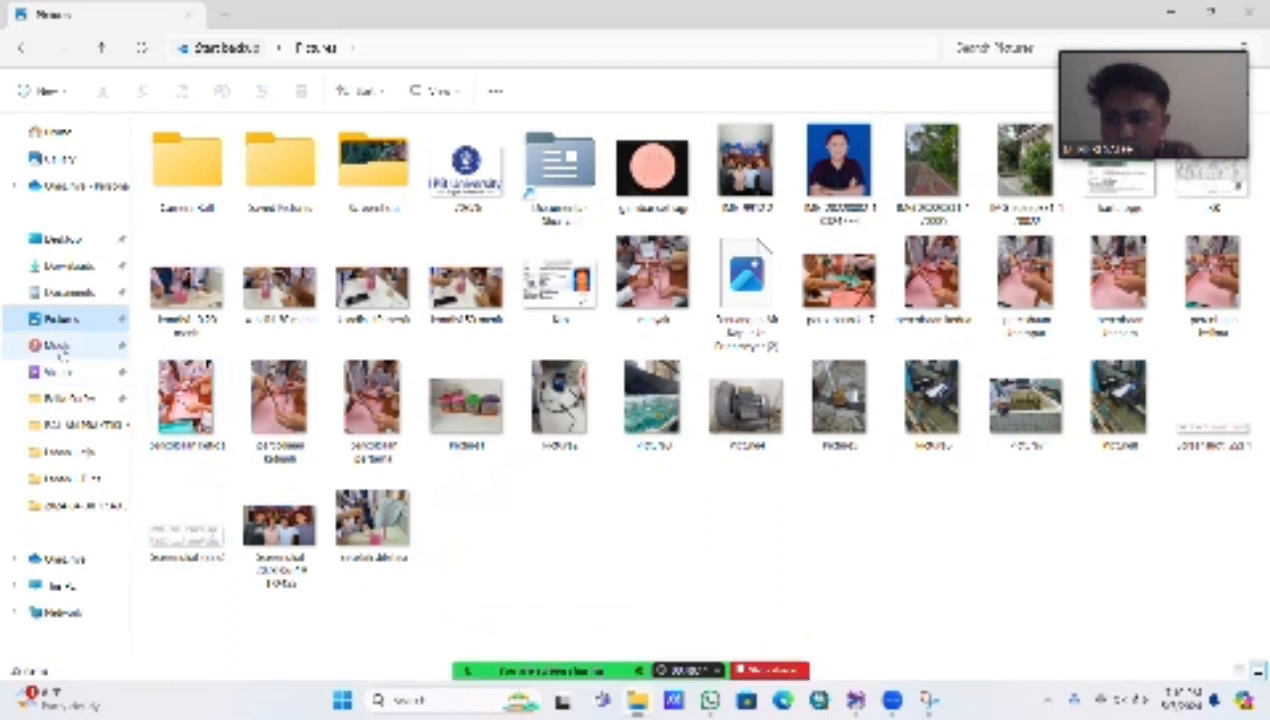
left_click(58, 267)
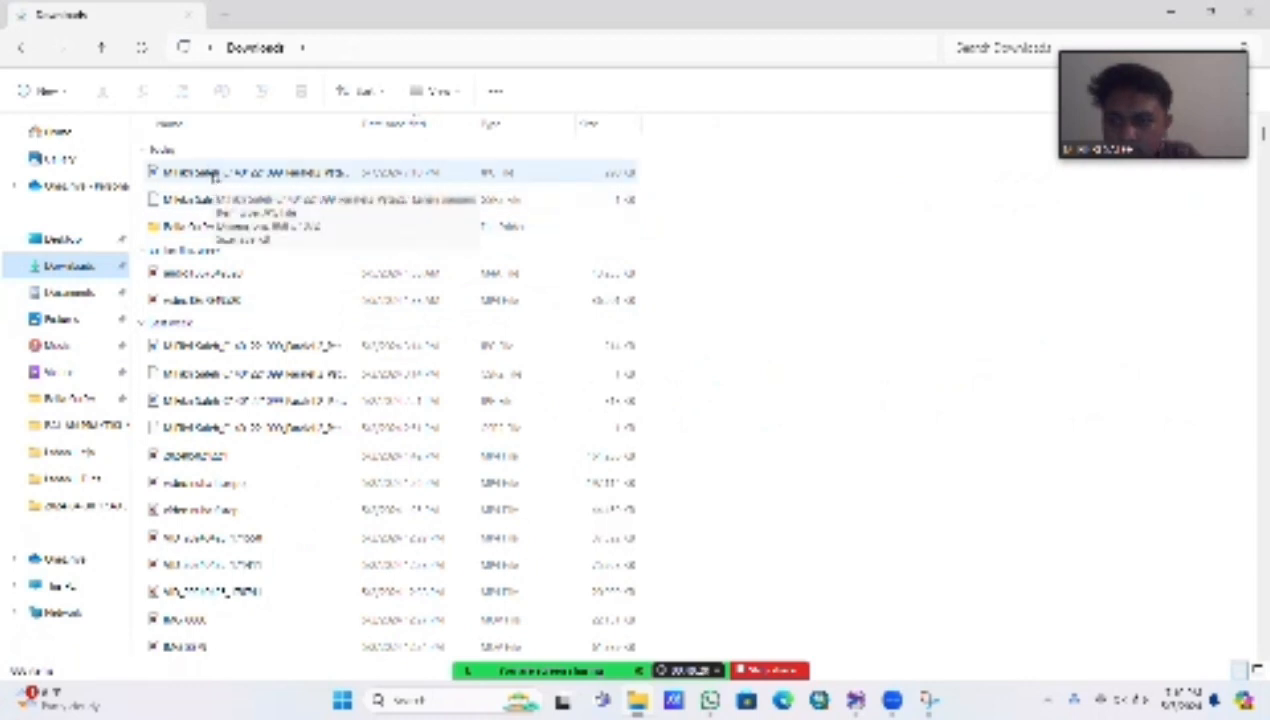
left_click(213, 175)
double_click(213, 175)
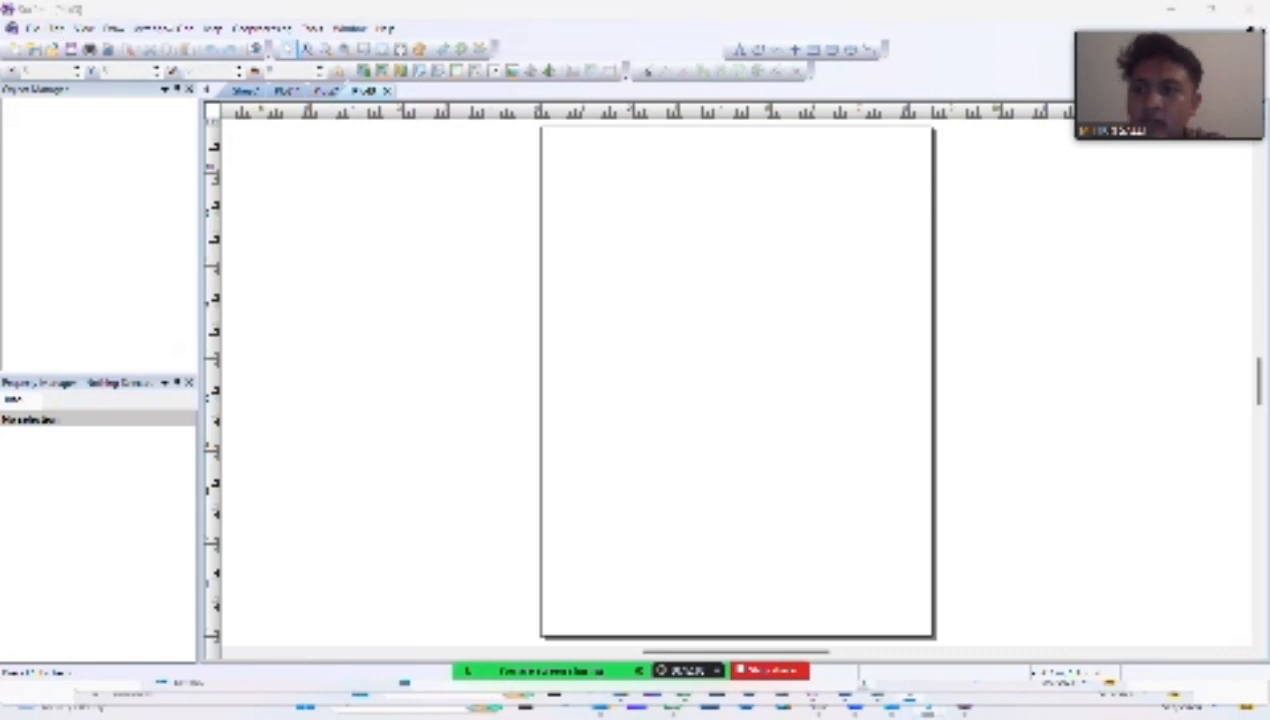
Step: Create a new 3D surface map from the DATA LAHAN PANJANG grid file in the blank plot
left_click(213, 28)
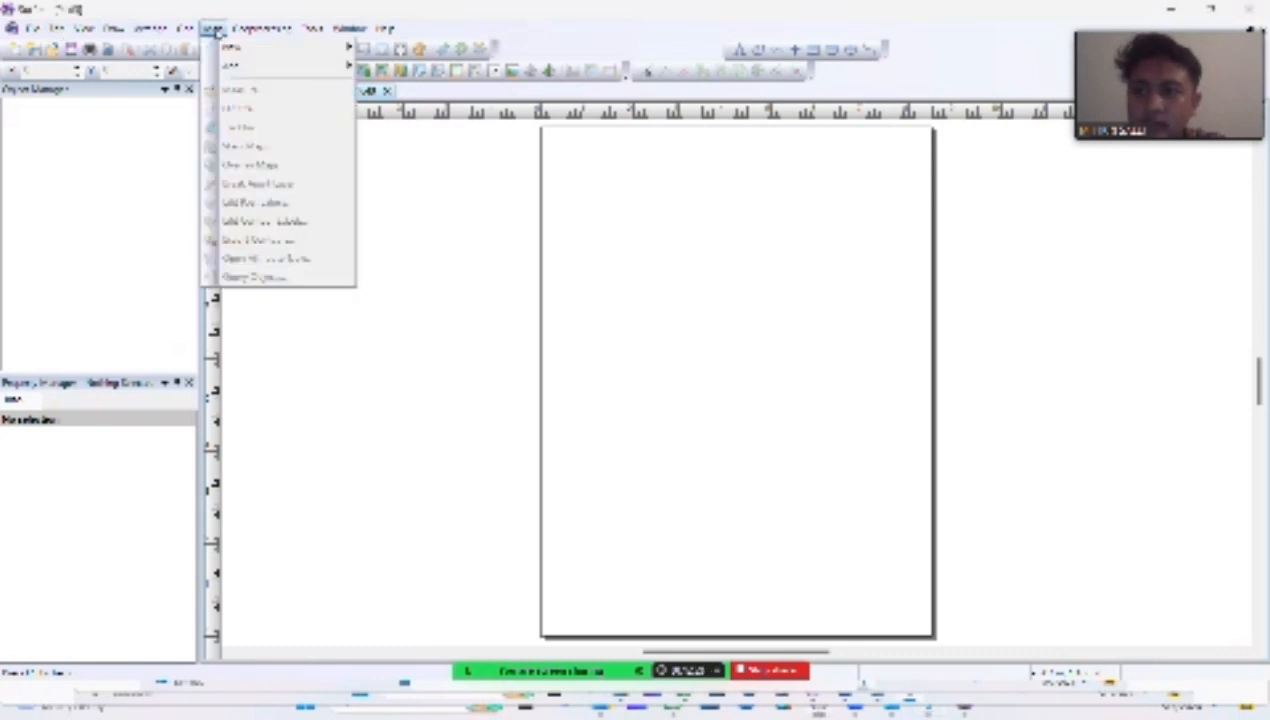
mouse_move(232, 49)
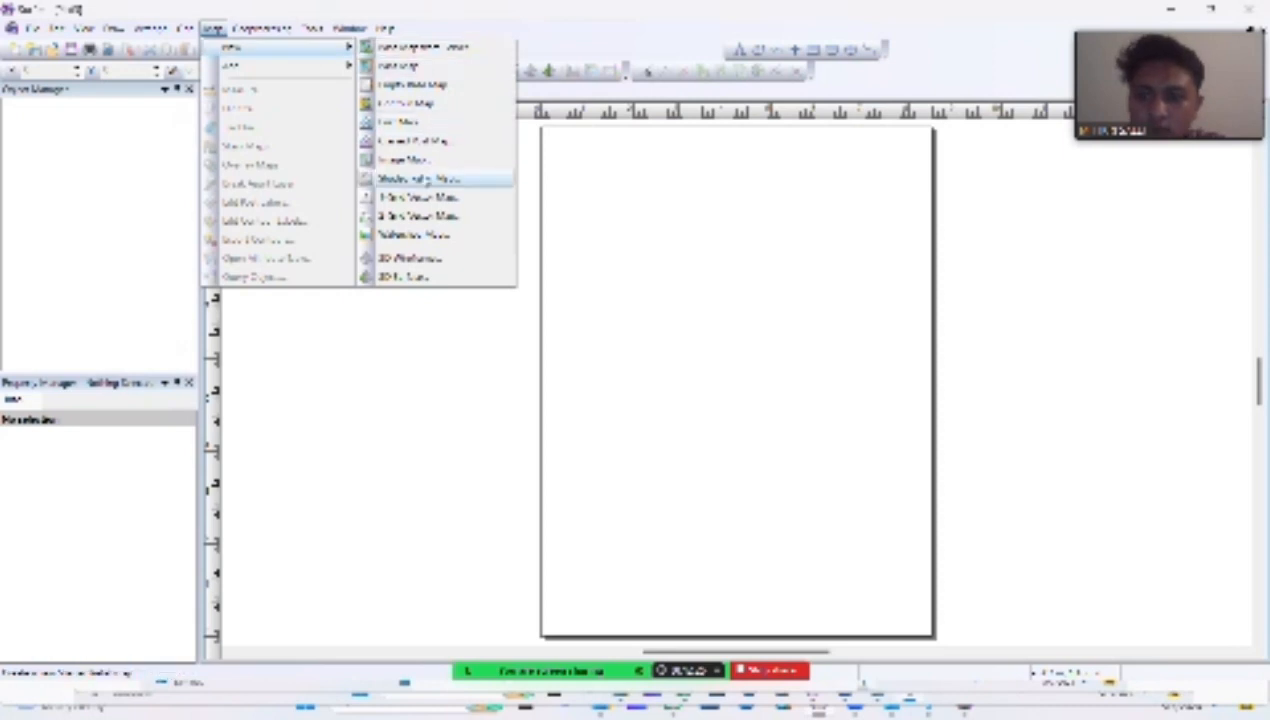
left_click(406, 276)
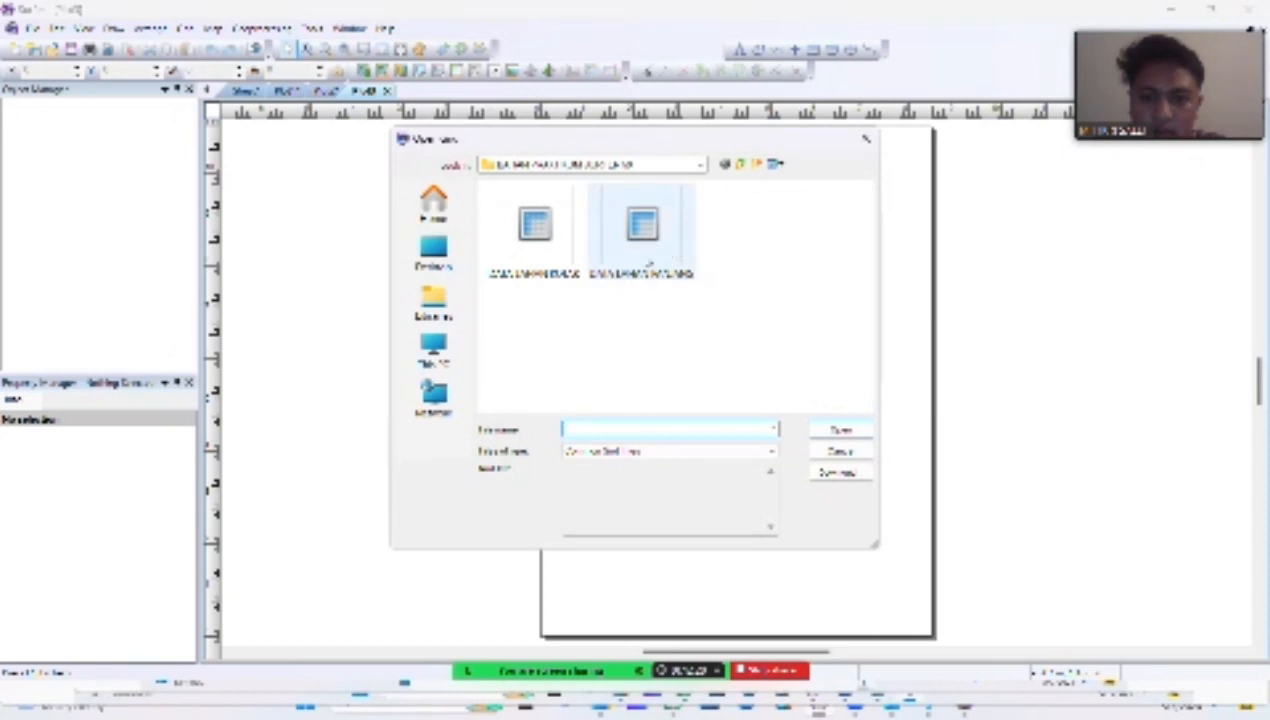
left_click(646, 260)
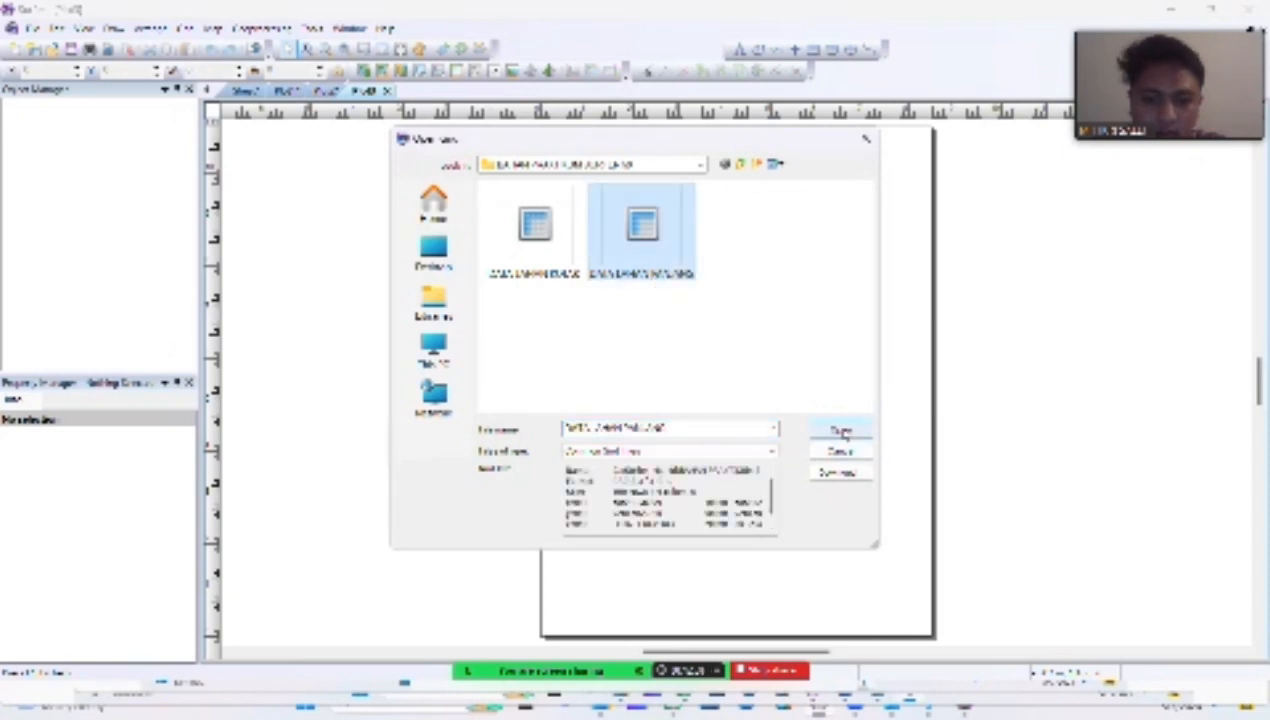
left_click(840, 430)
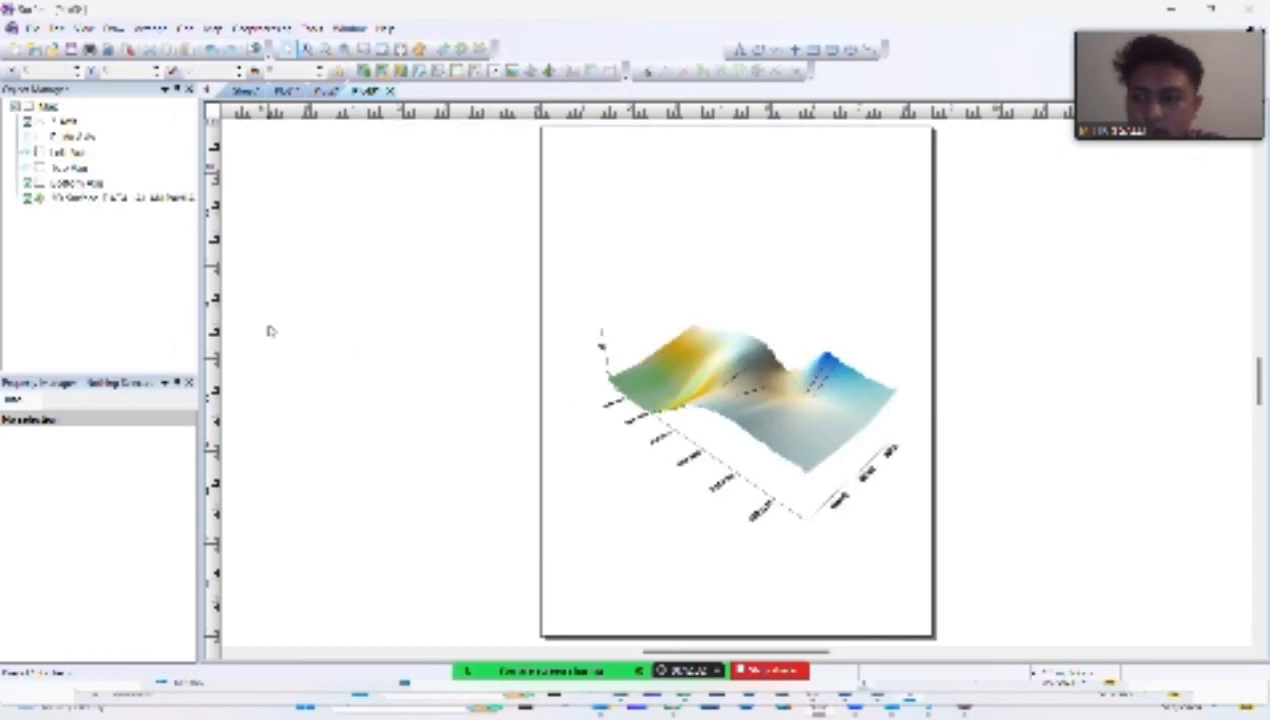
Step: Show the color scale for the 3D surface and set its upper material color to the Land2 color map
left_click(104, 199)
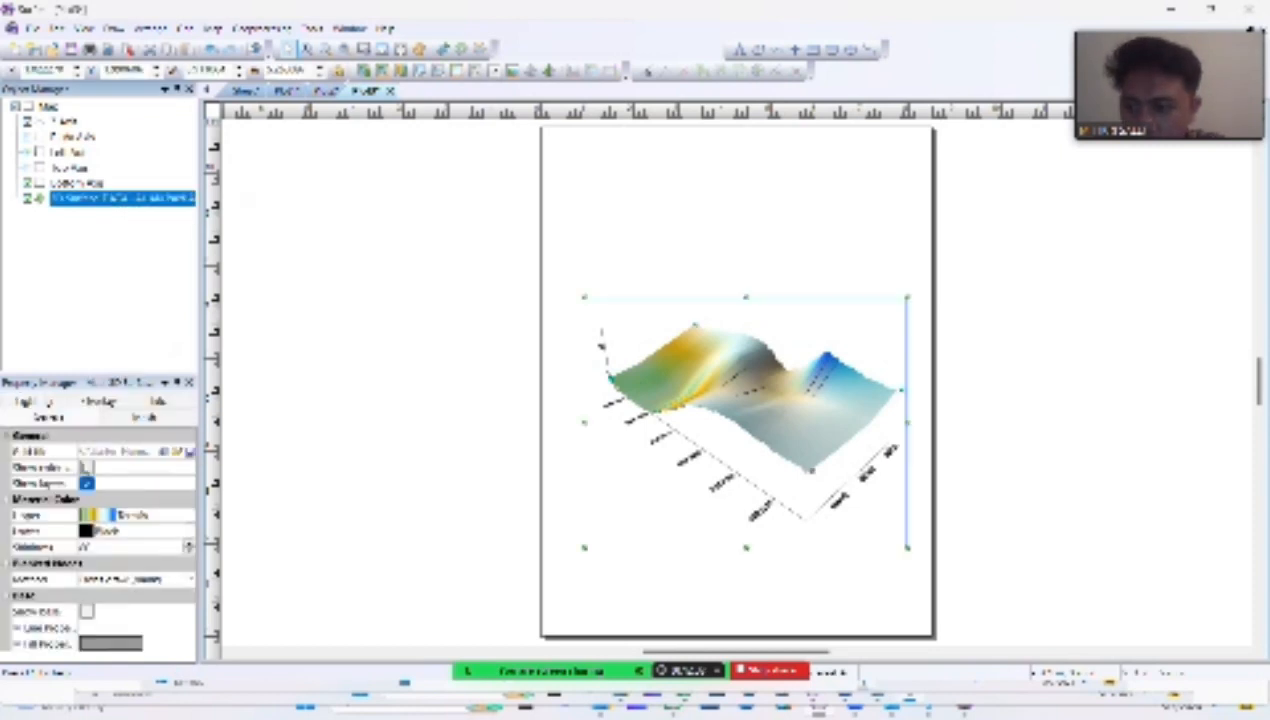
left_click(86, 467)
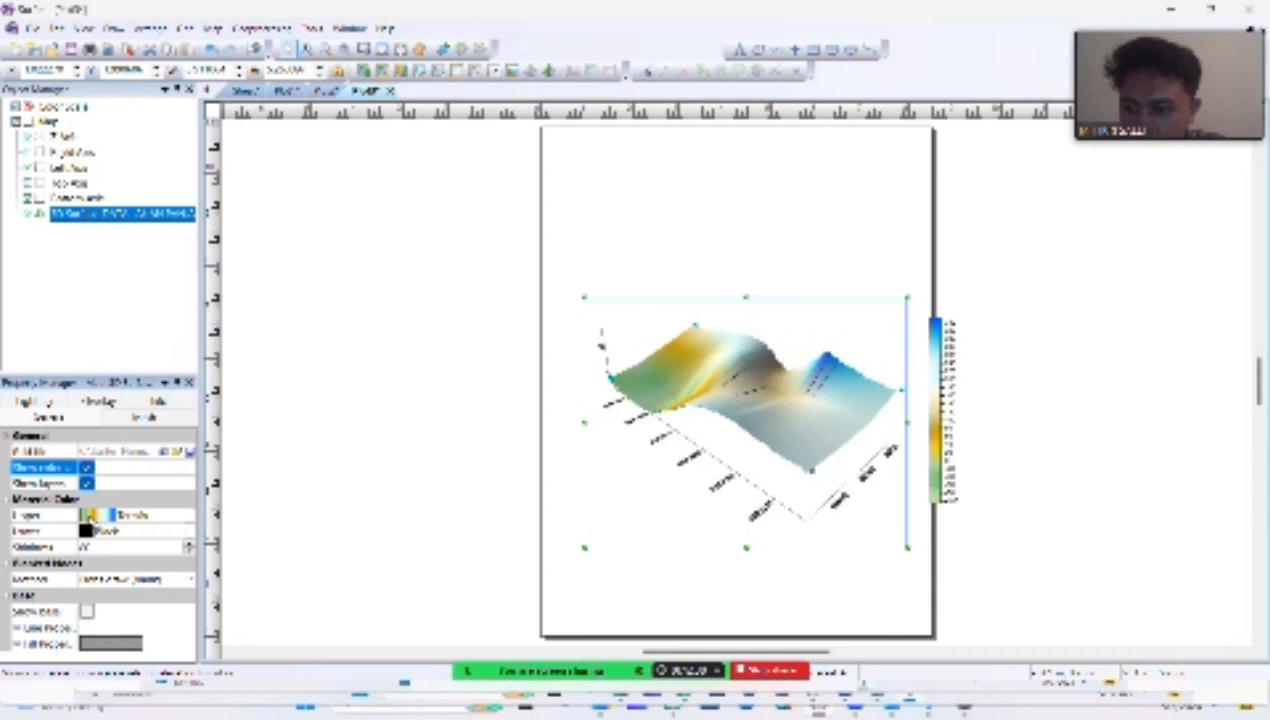
left_click(88, 514)
left_click_drag(220, 556, 220, 617)
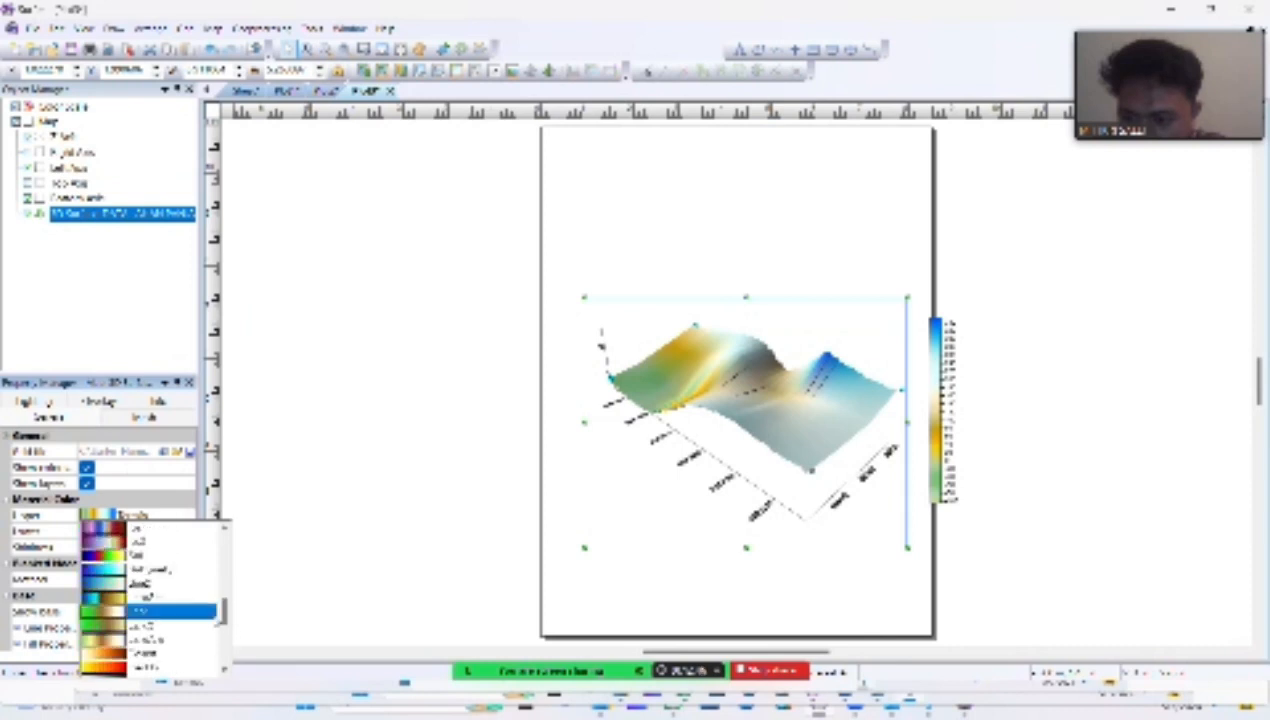
left_click(160, 626)
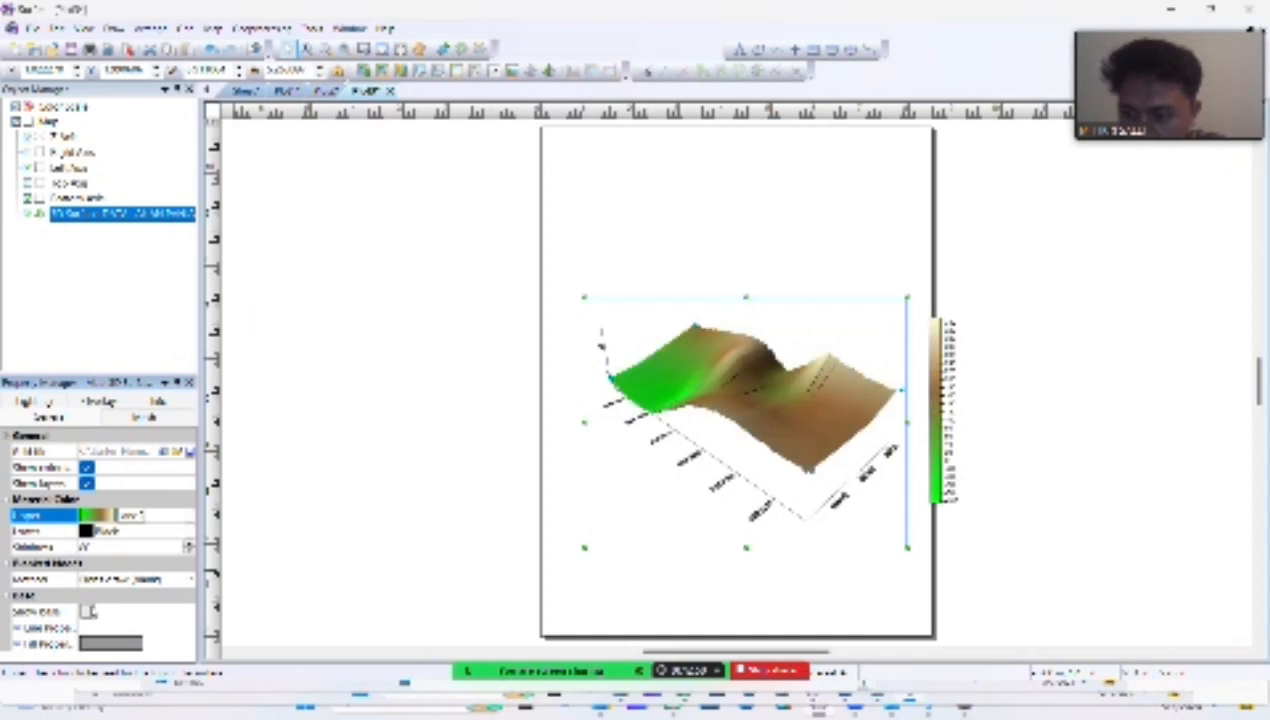
Step: Show the base of the 3D surface, fill it with solid brown, and deselect the surface
left_click(88, 611)
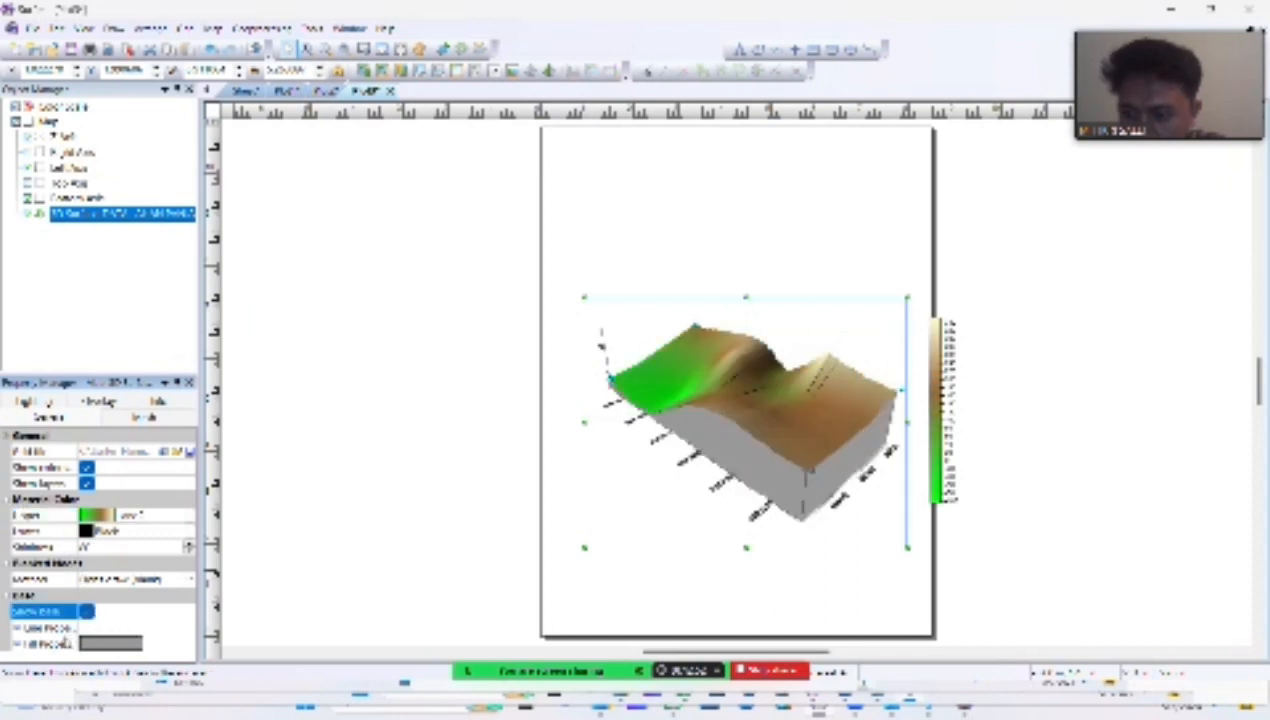
left_click(18, 644)
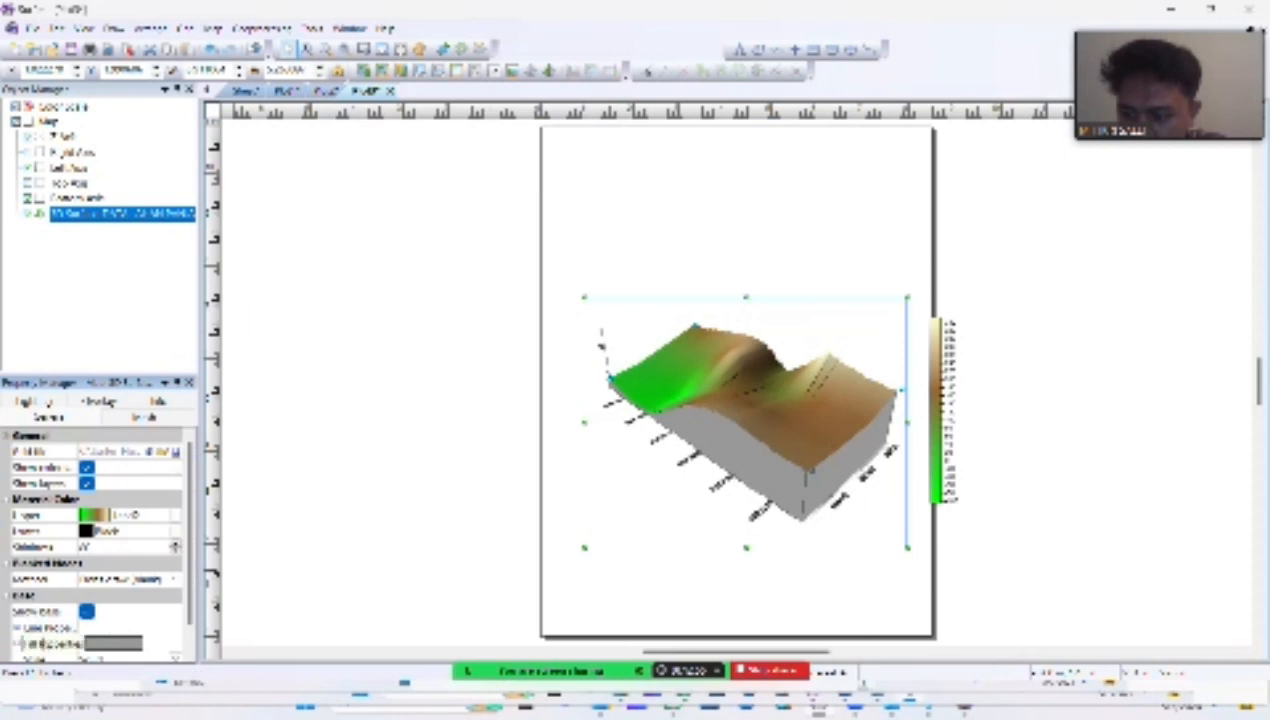
scroll(143, 634, "down", 1)
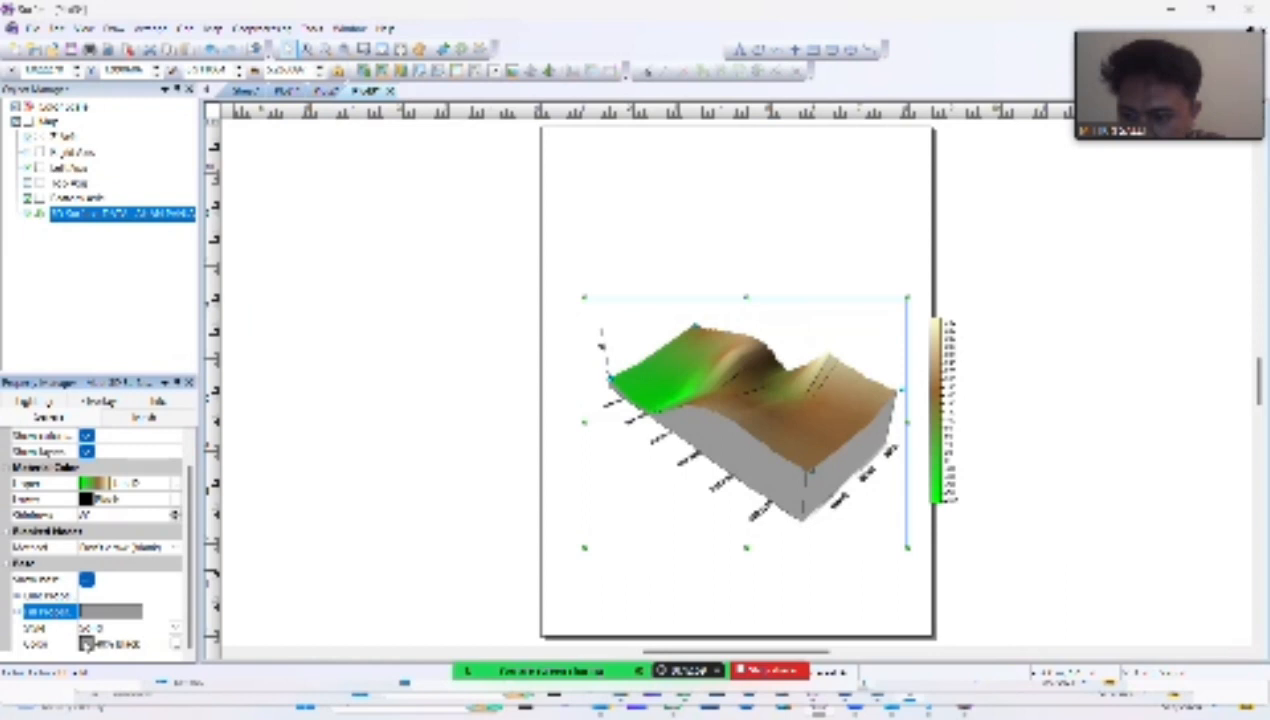
left_click(86, 644)
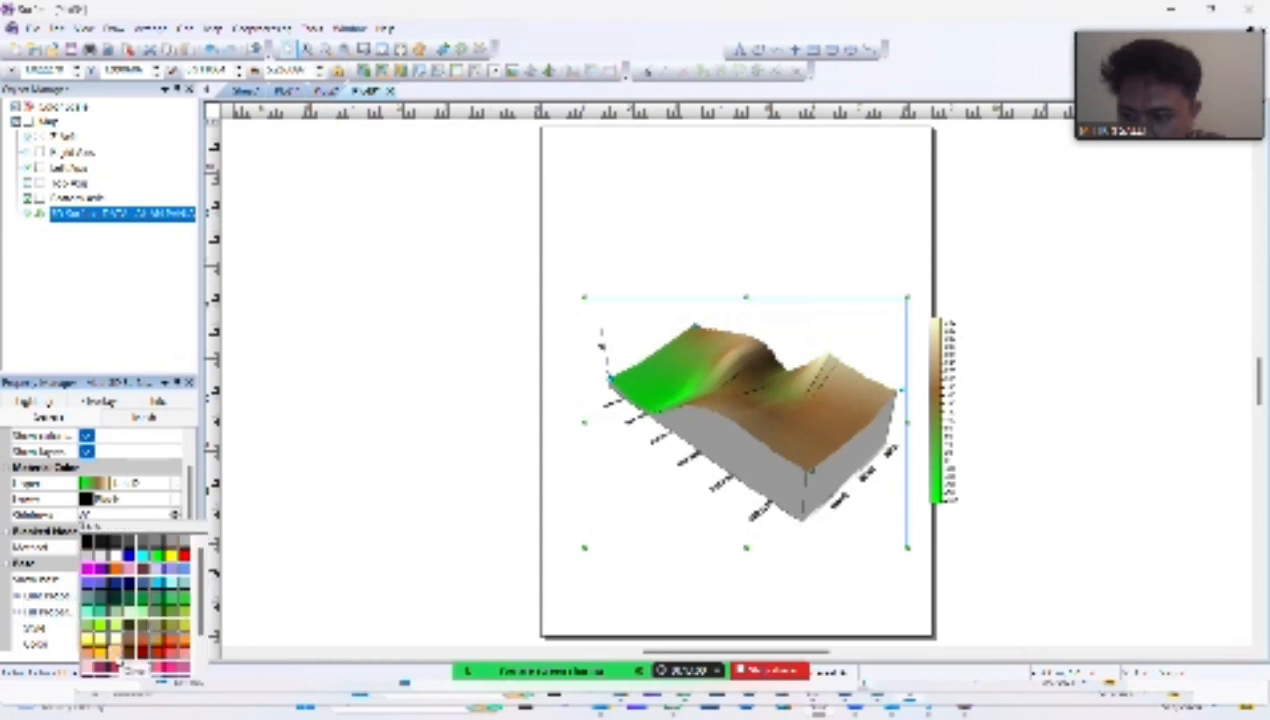
left_click(128, 640)
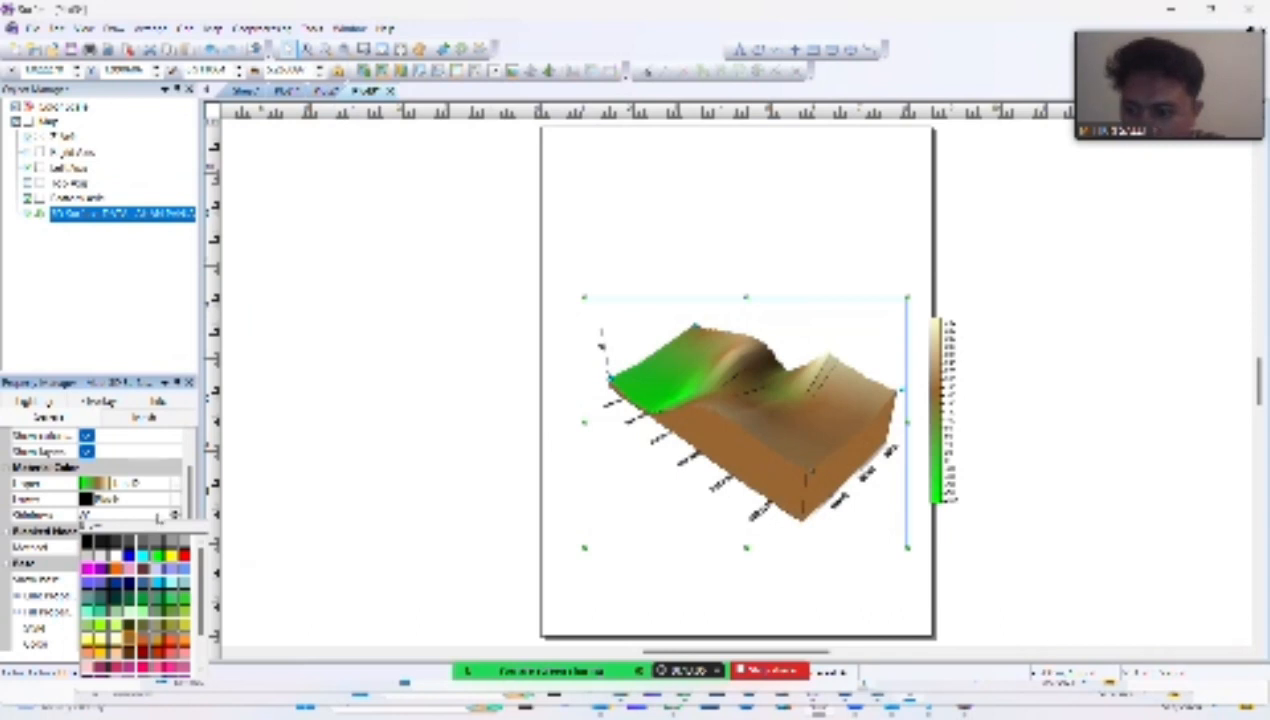
left_click(128, 640)
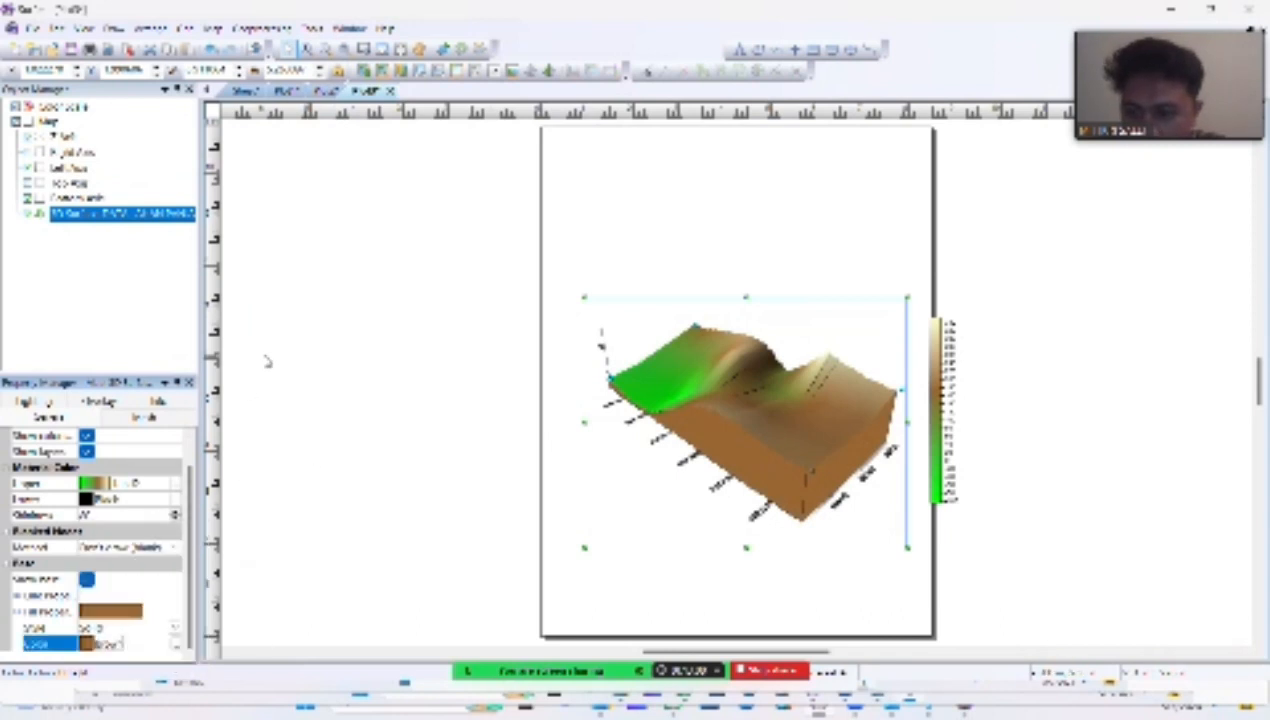
left_click(337, 337)
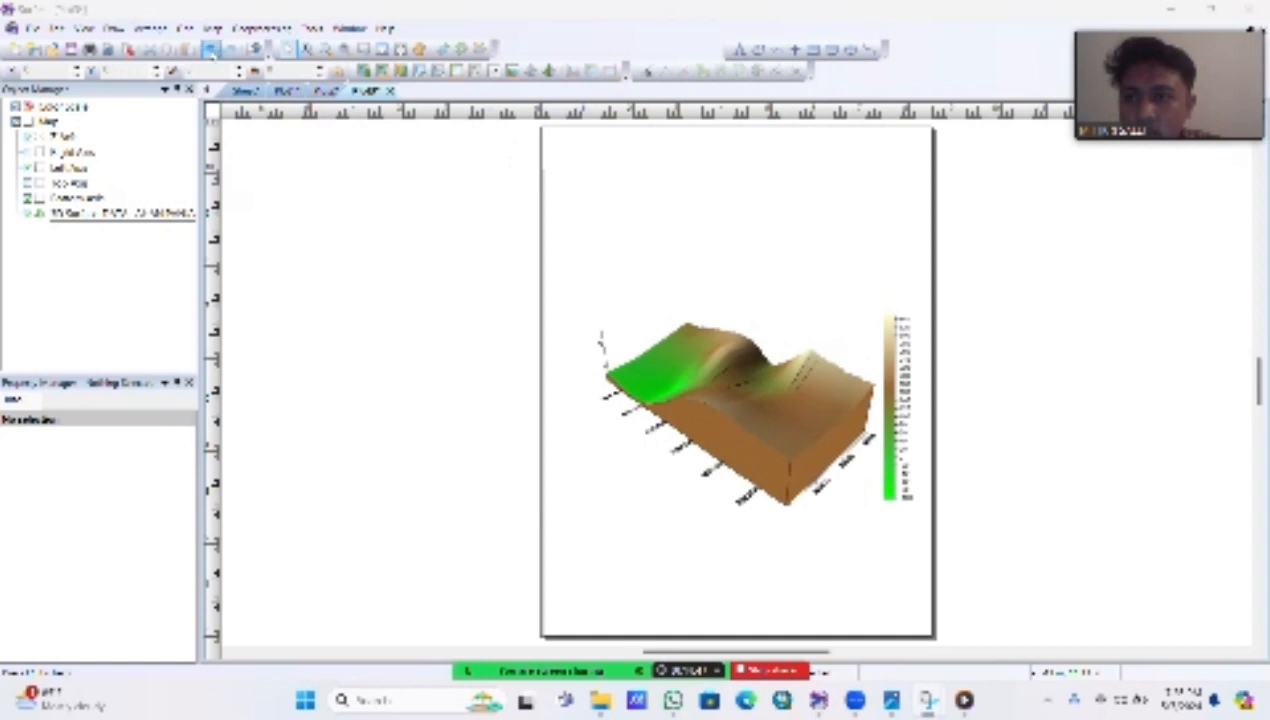
Step: Add a base layer to the 3D map from the BATAS LAHAN PANJANG boundary file
left_click(213, 27)
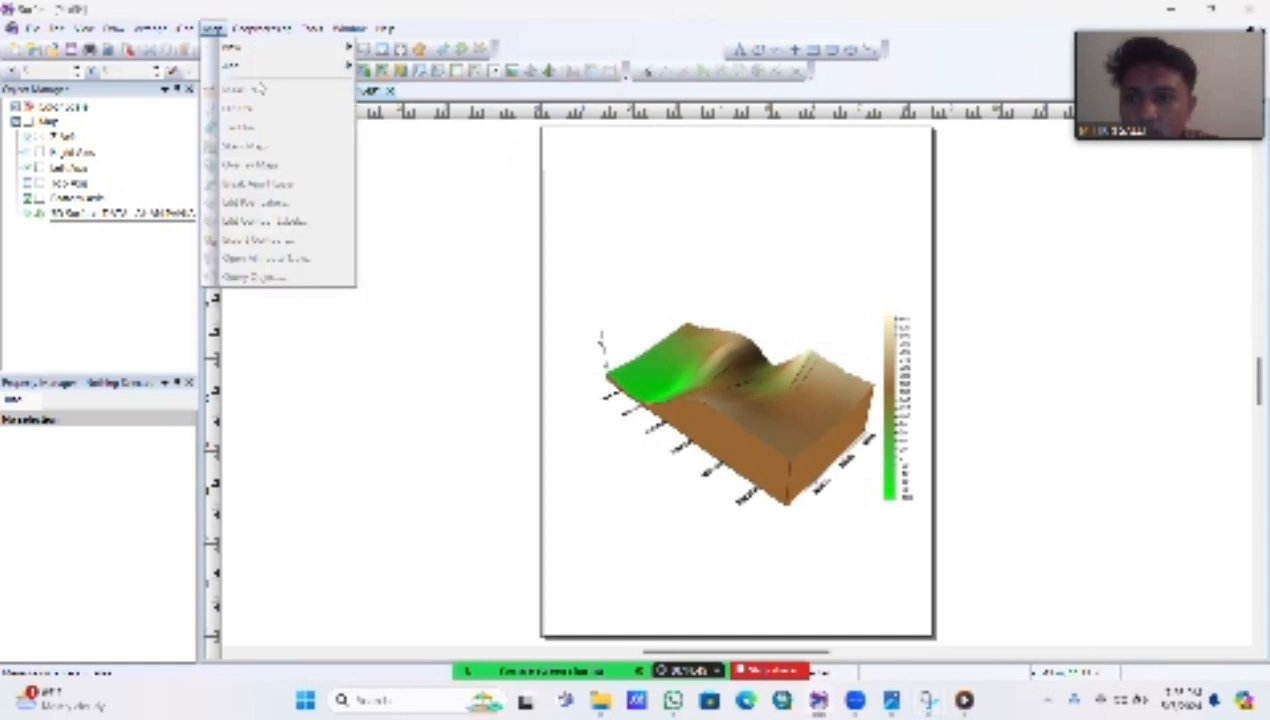
mouse_move(259, 70)
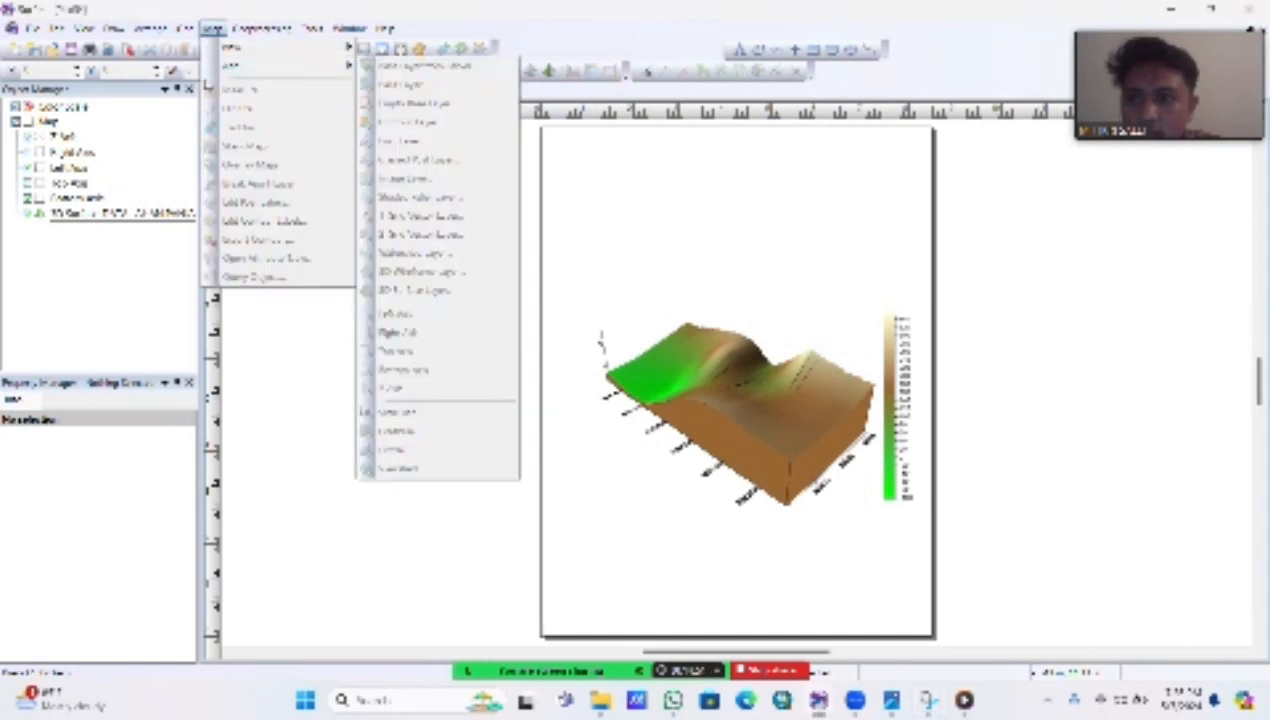
left_click(35, 122)
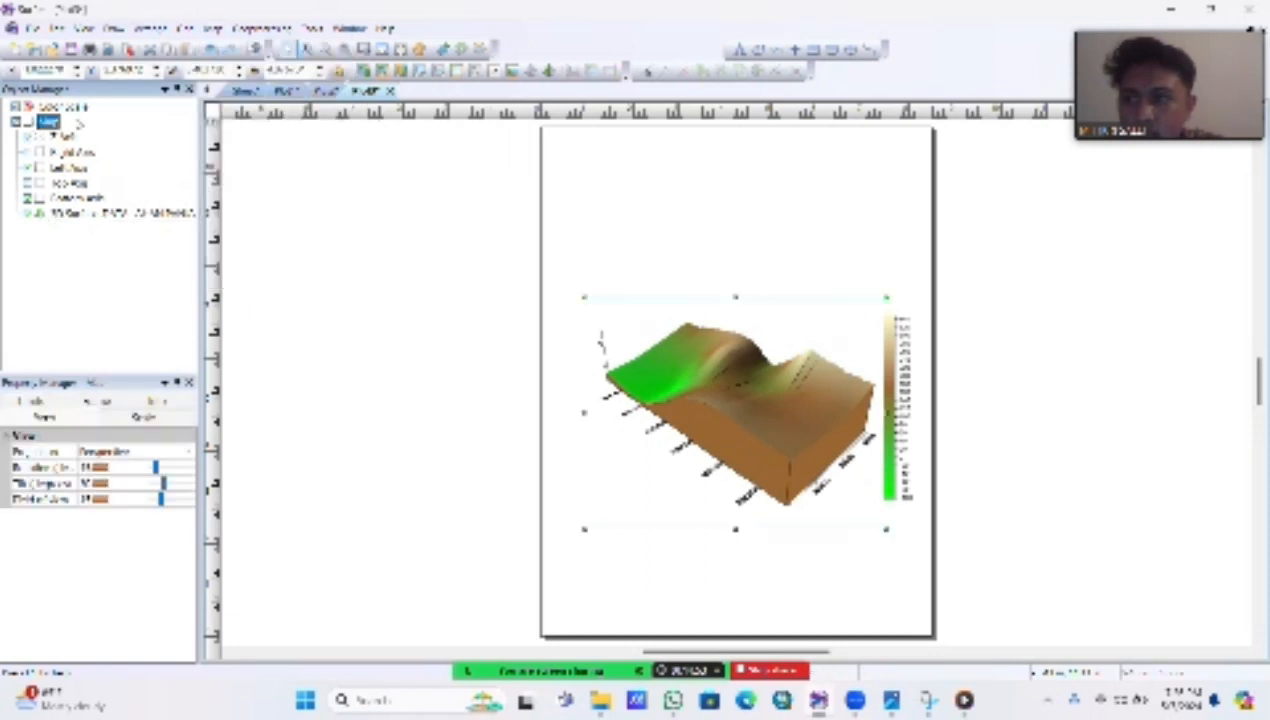
right_click(48, 122)
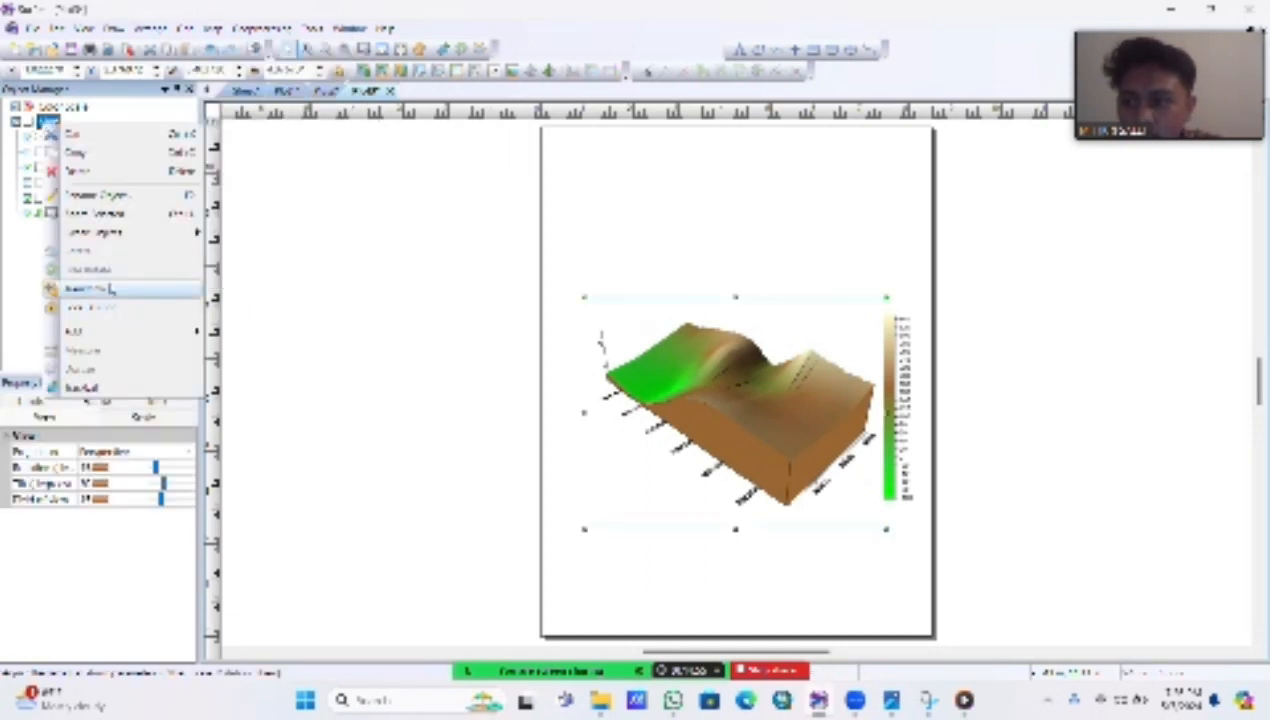
mouse_move(110, 330)
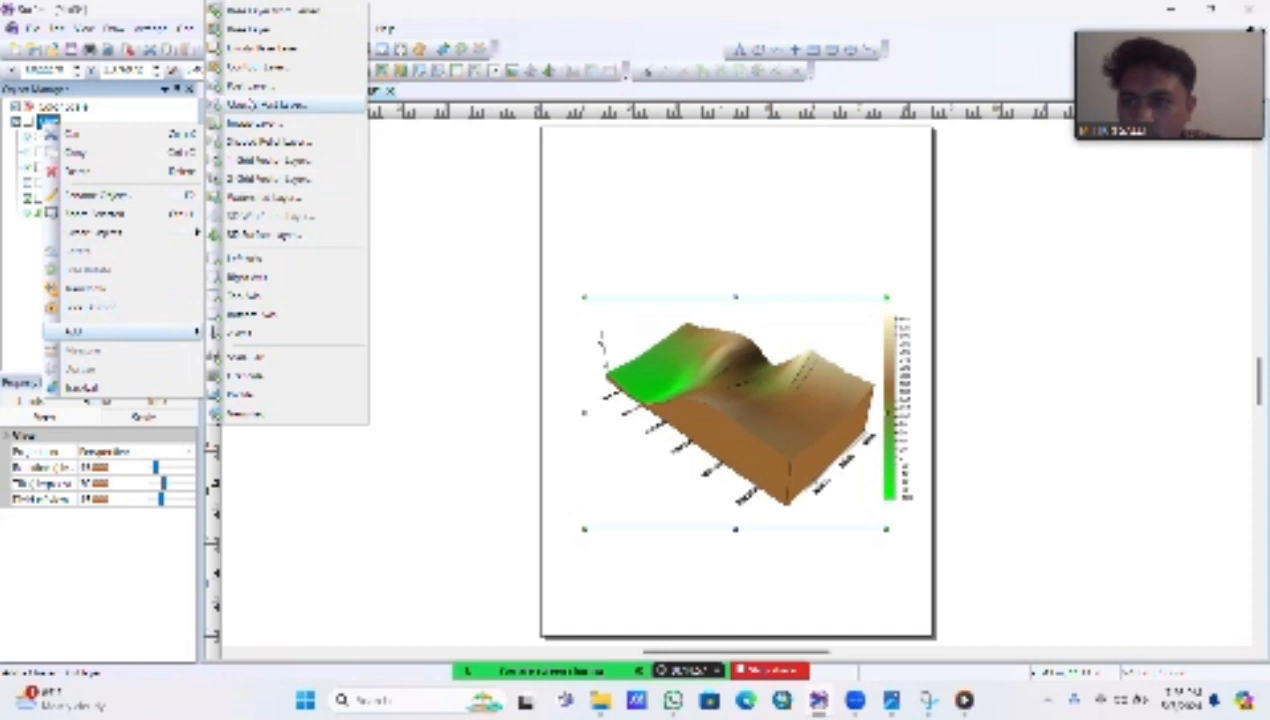
left_click(242, 30)
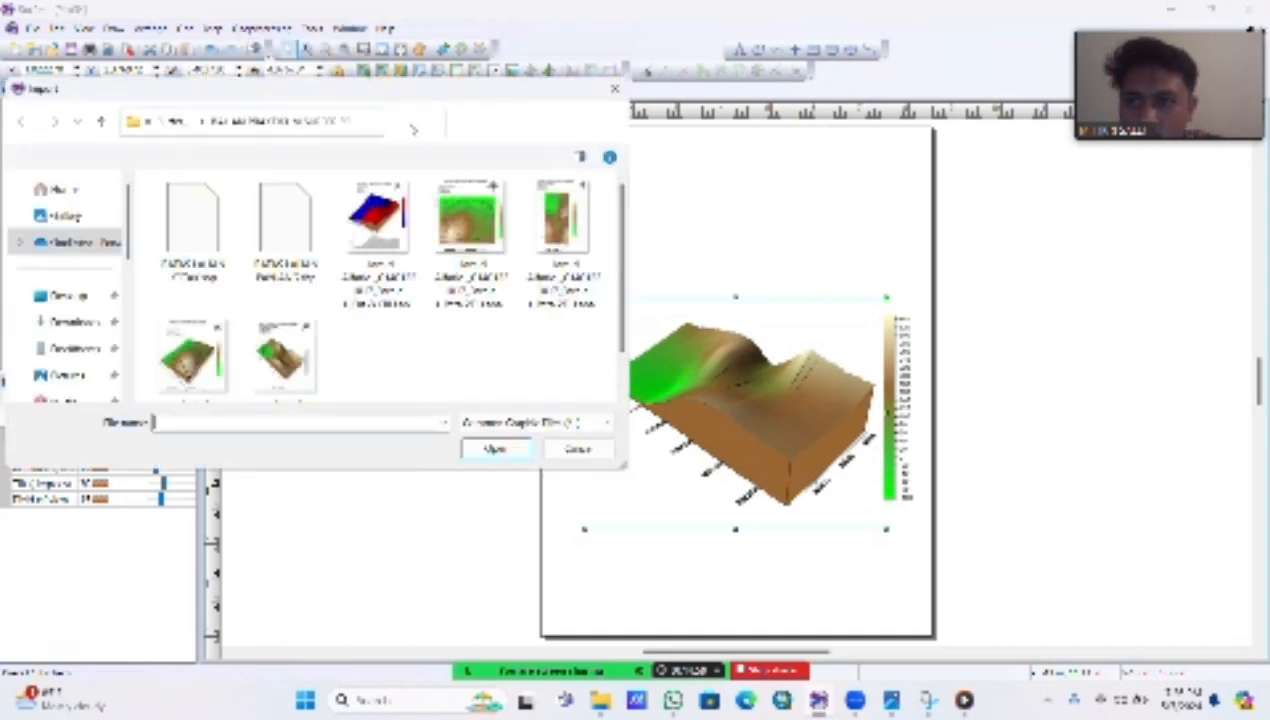
left_click(280, 232)
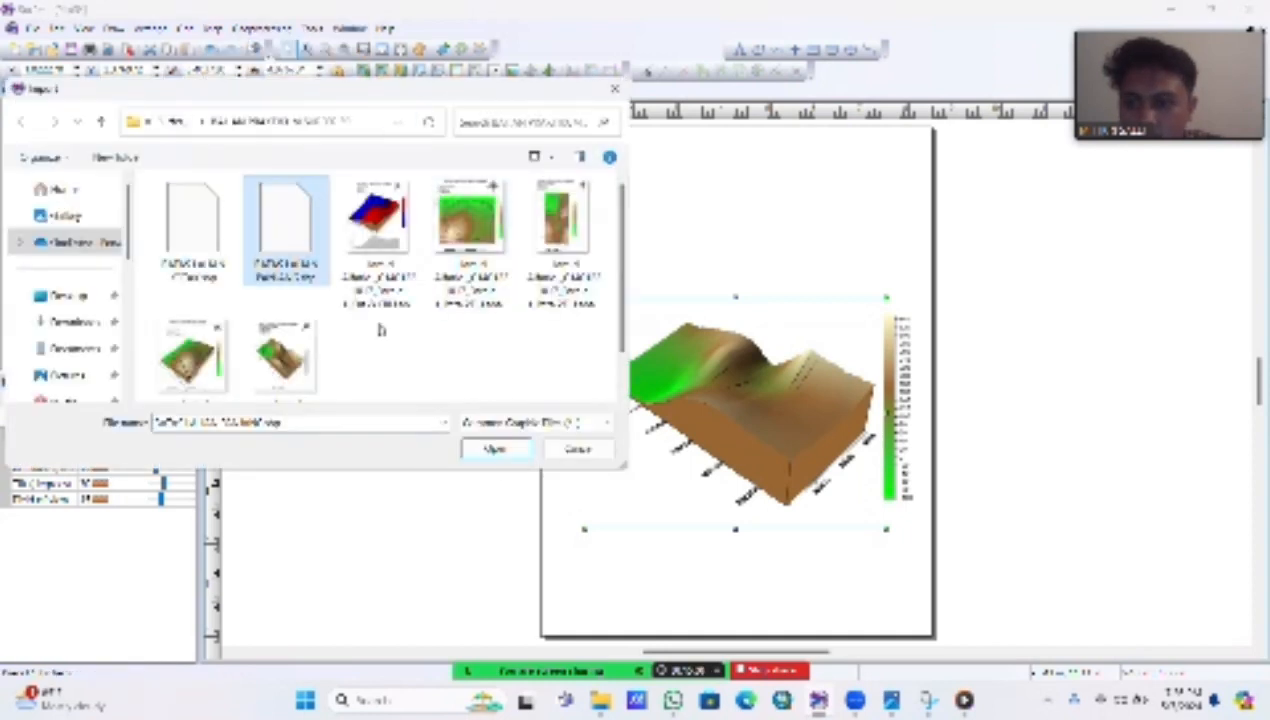
left_click(500, 450)
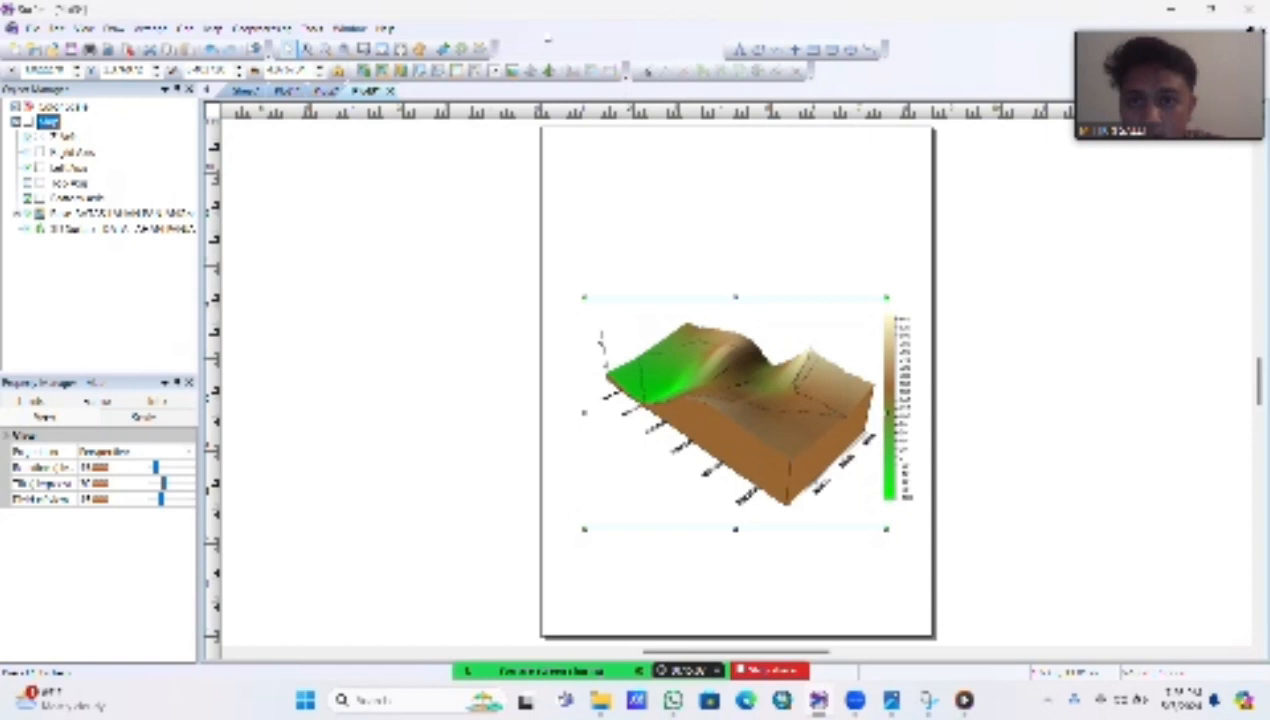
Step: Set the boundary polygon's line color on the 3D surface to red and increase its line width
key("super+shift+s")
left_click(715, 375)
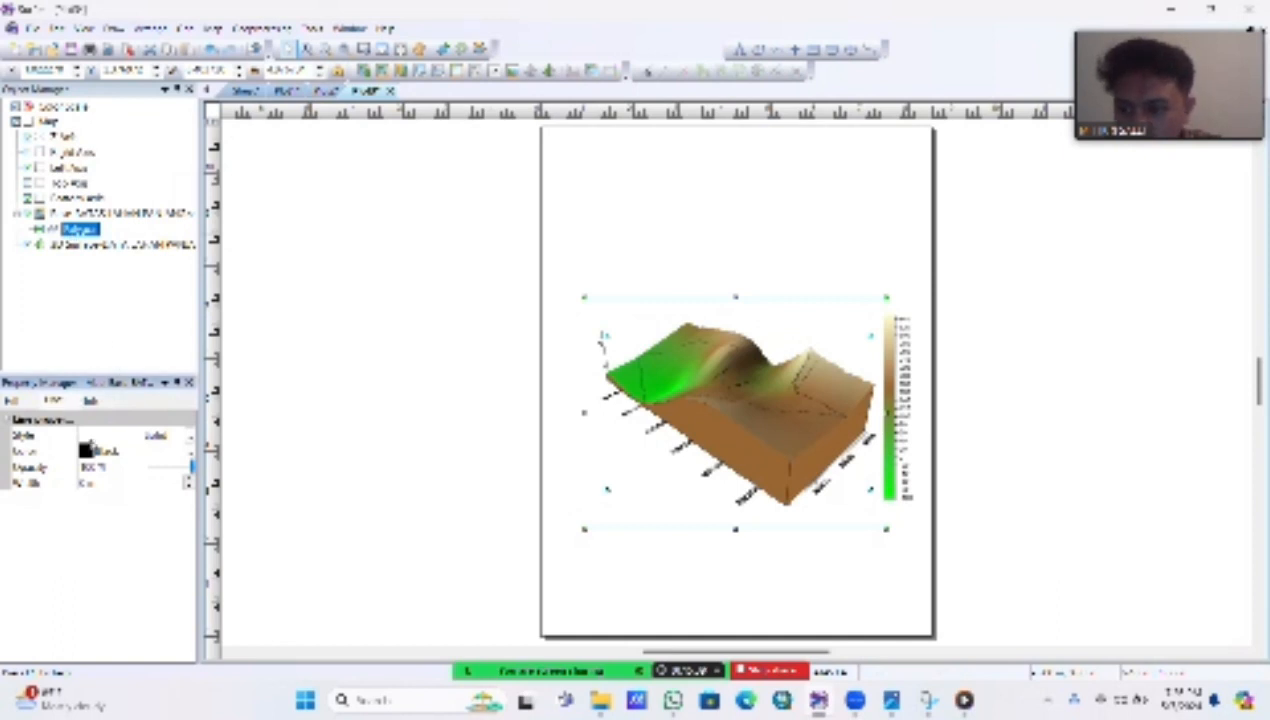
left_click(88, 450)
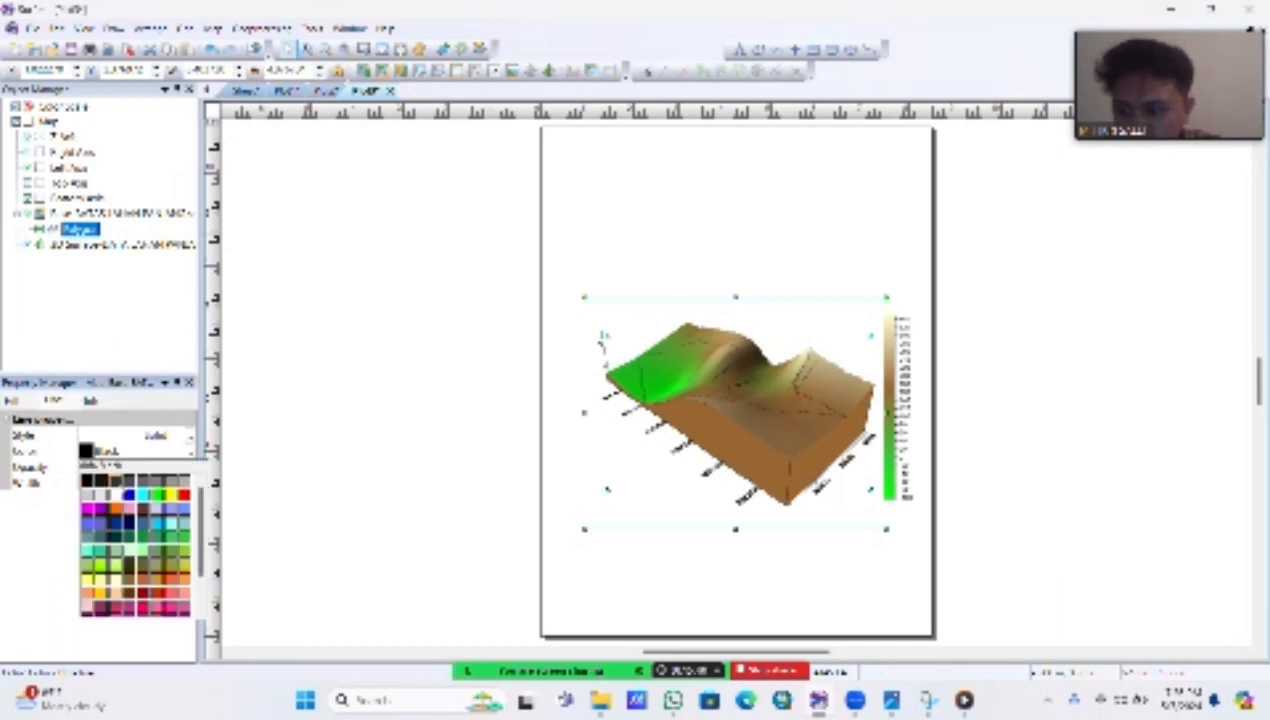
left_click(186, 494)
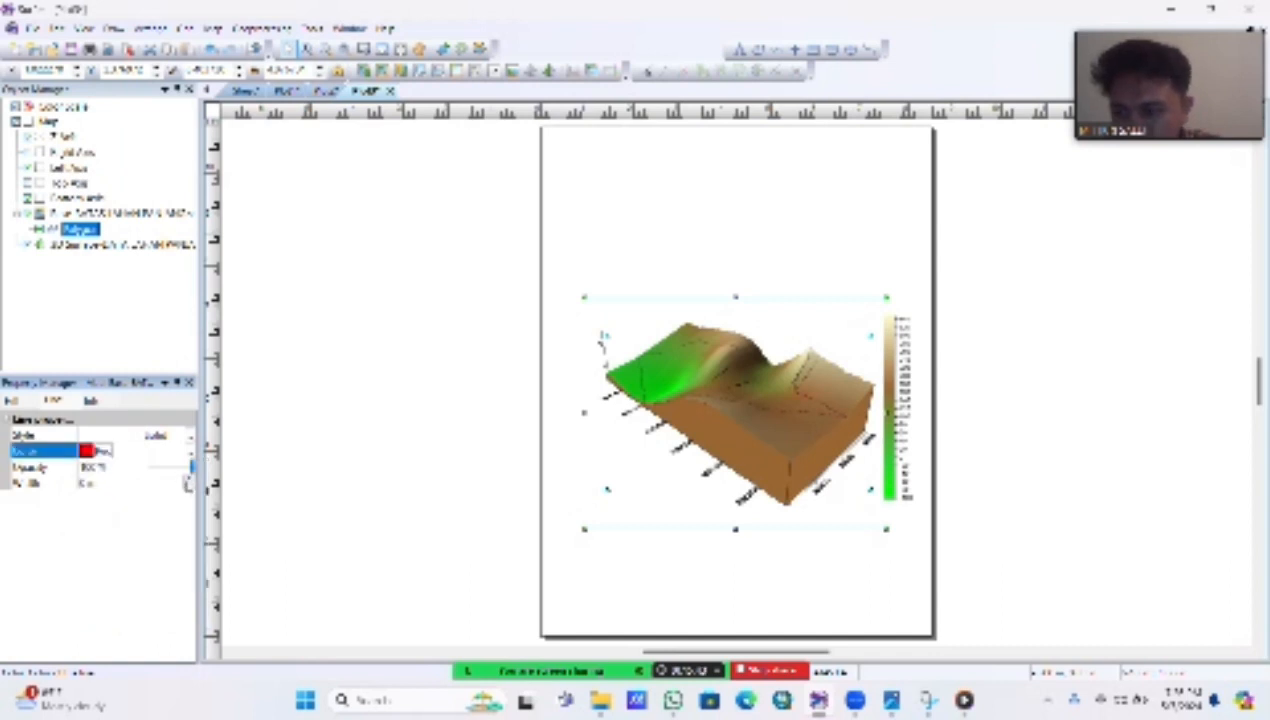
left_click(189, 483)
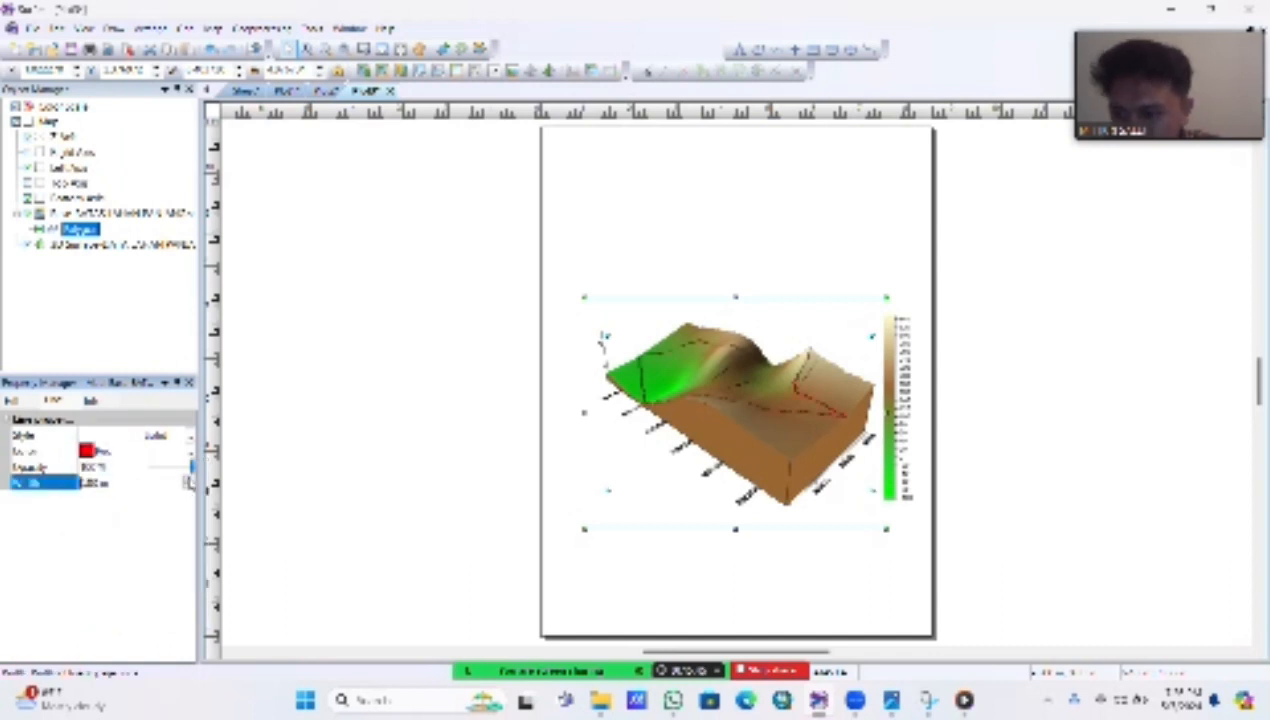
left_click(189, 479)
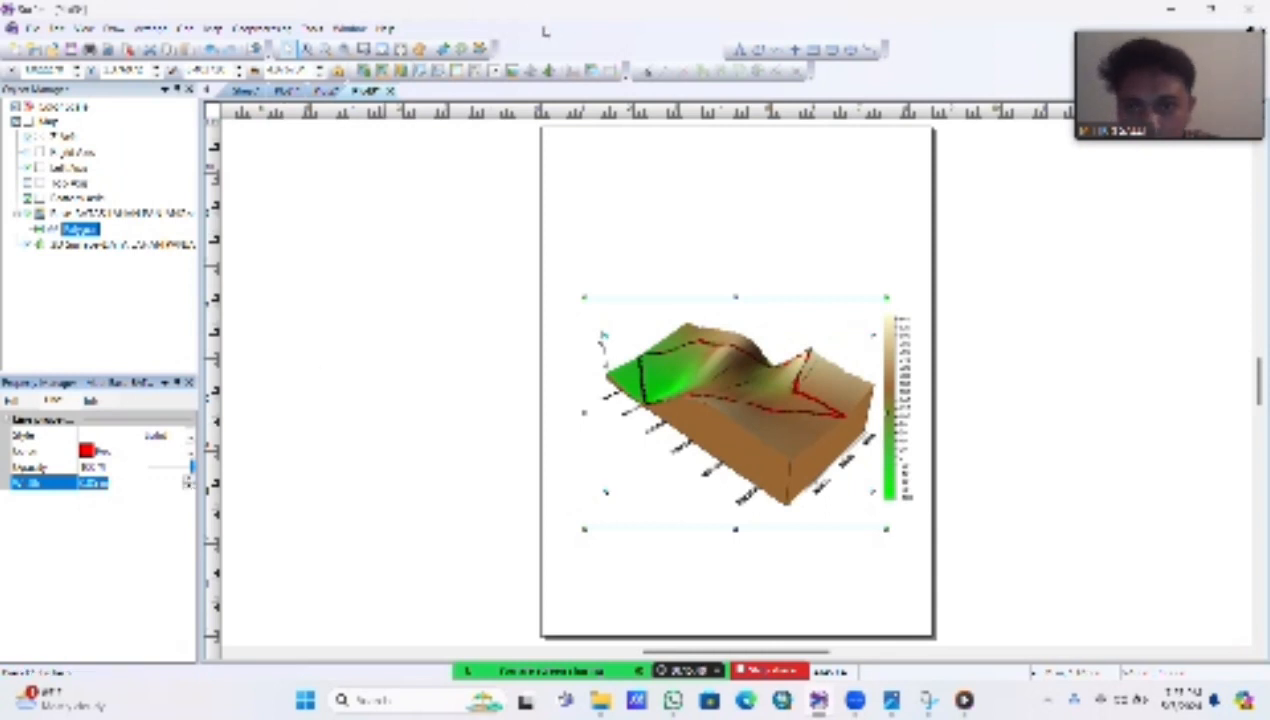
key("super+shift+s")
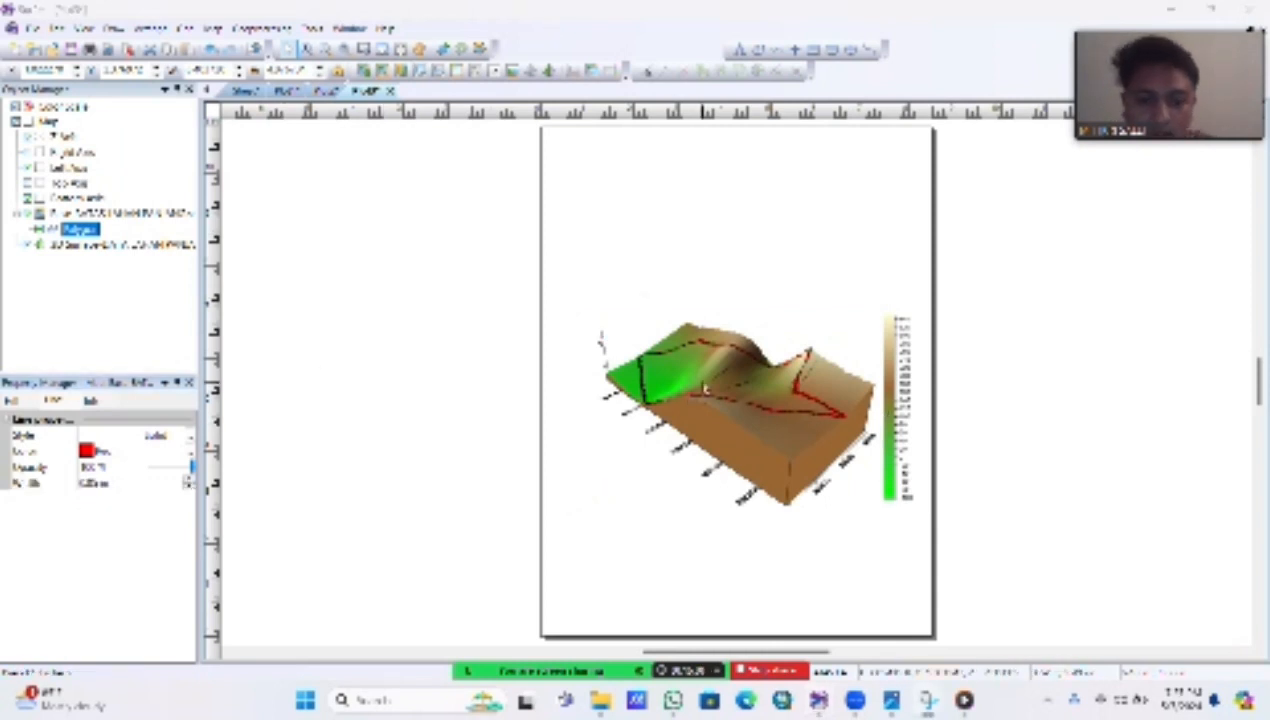
right_click(704, 383)
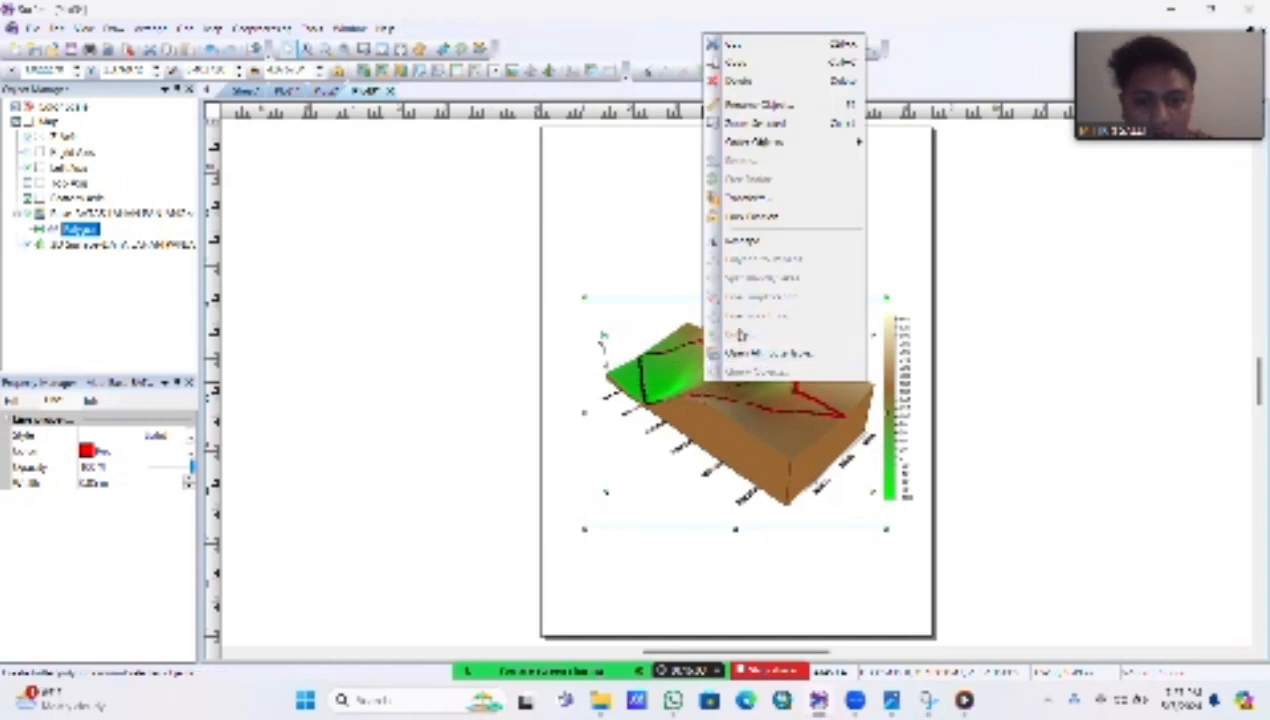
left_click(655, 249)
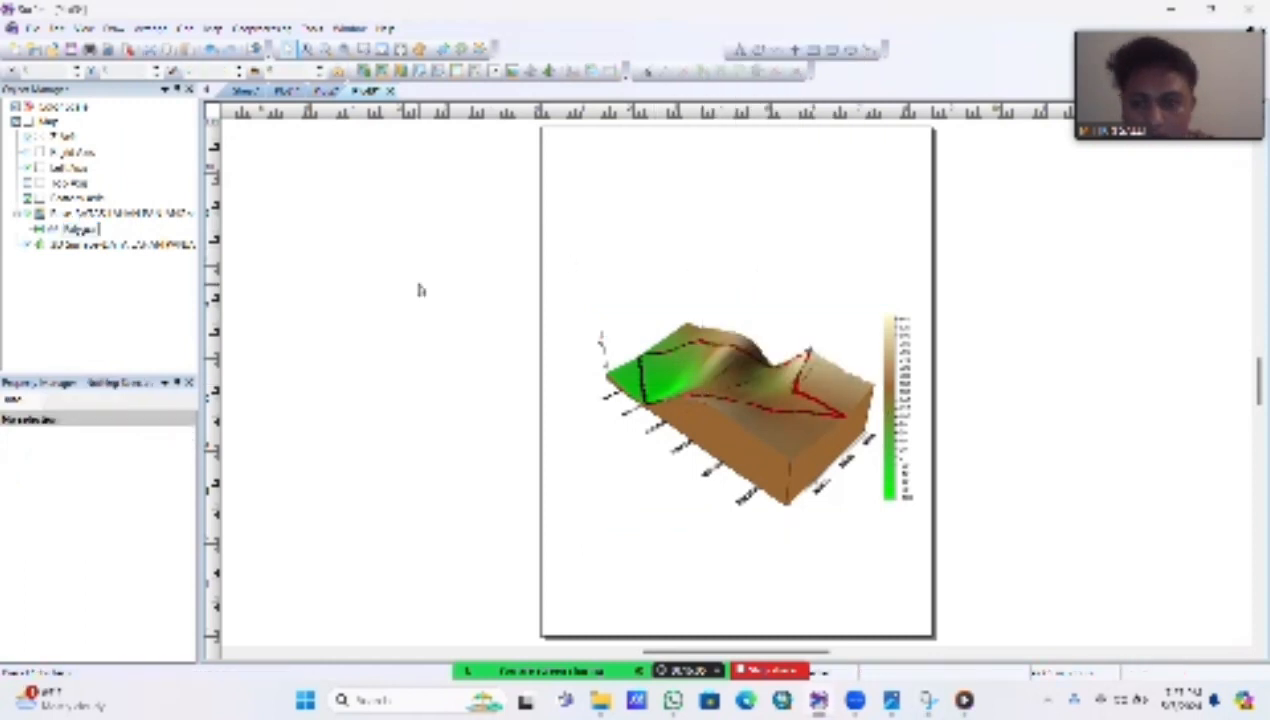
left_click(122, 214)
right_click(122, 214)
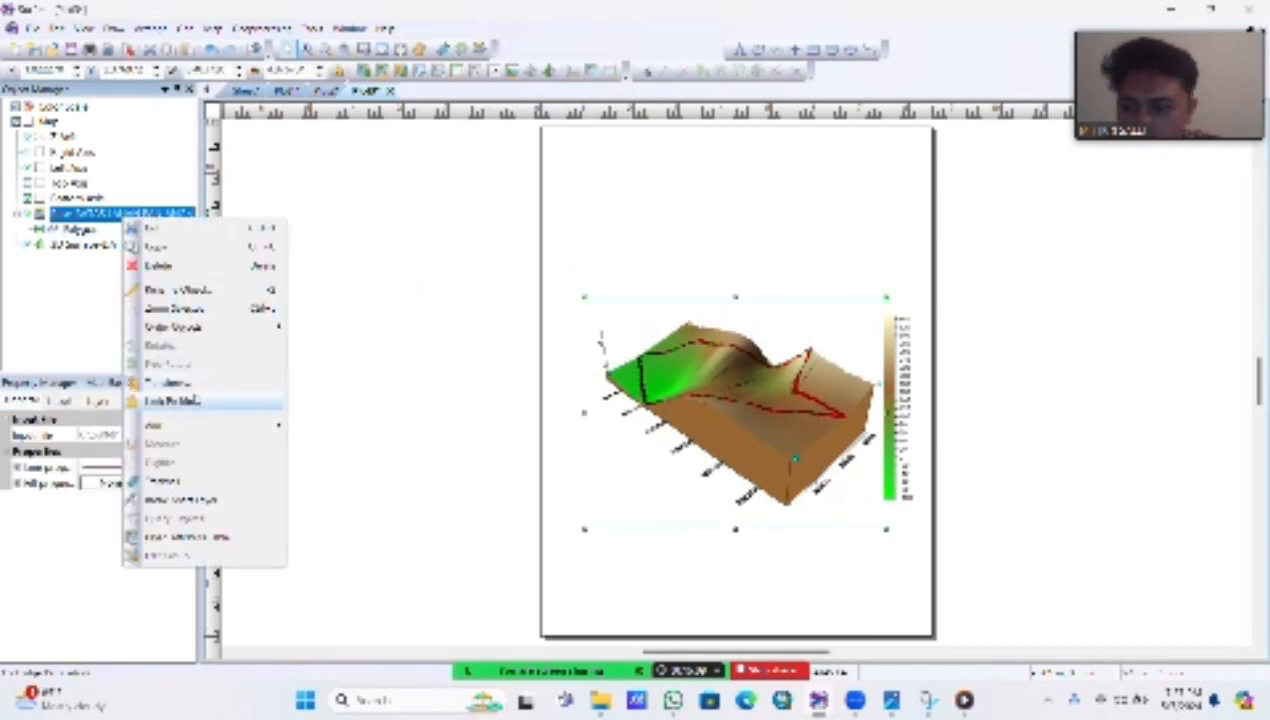
left_click(320, 362)
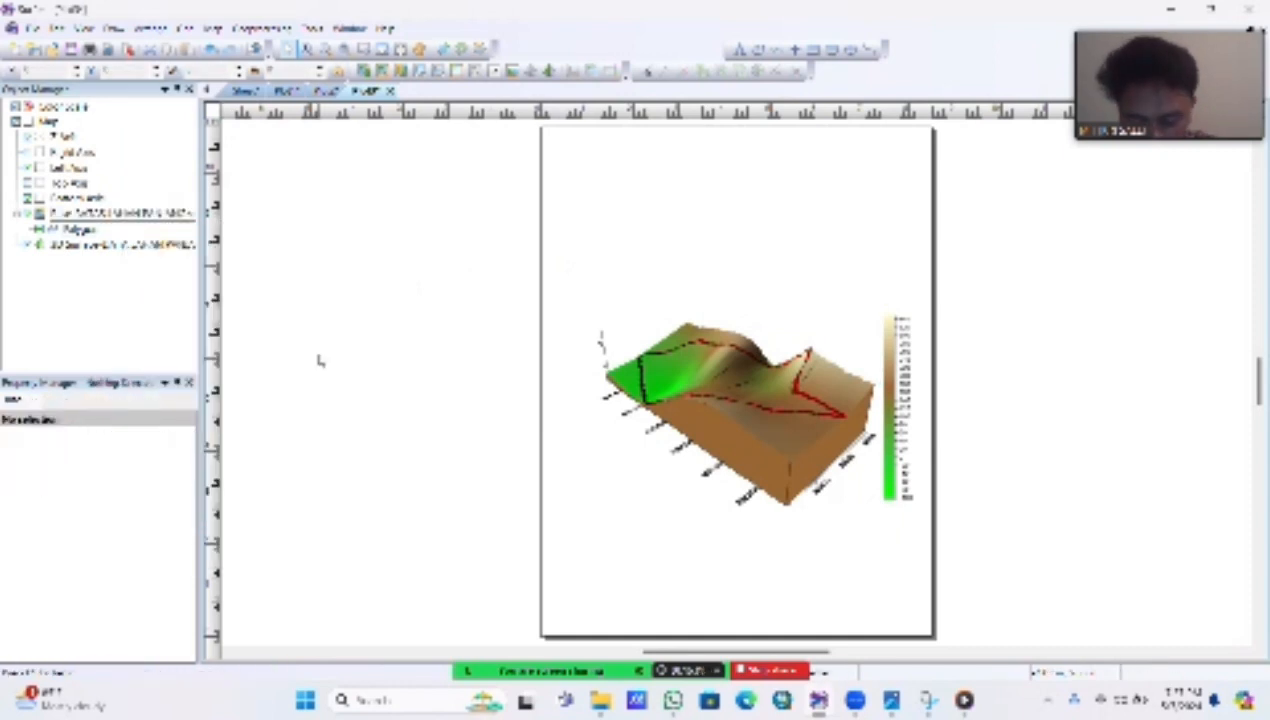
left_click(138, 248)
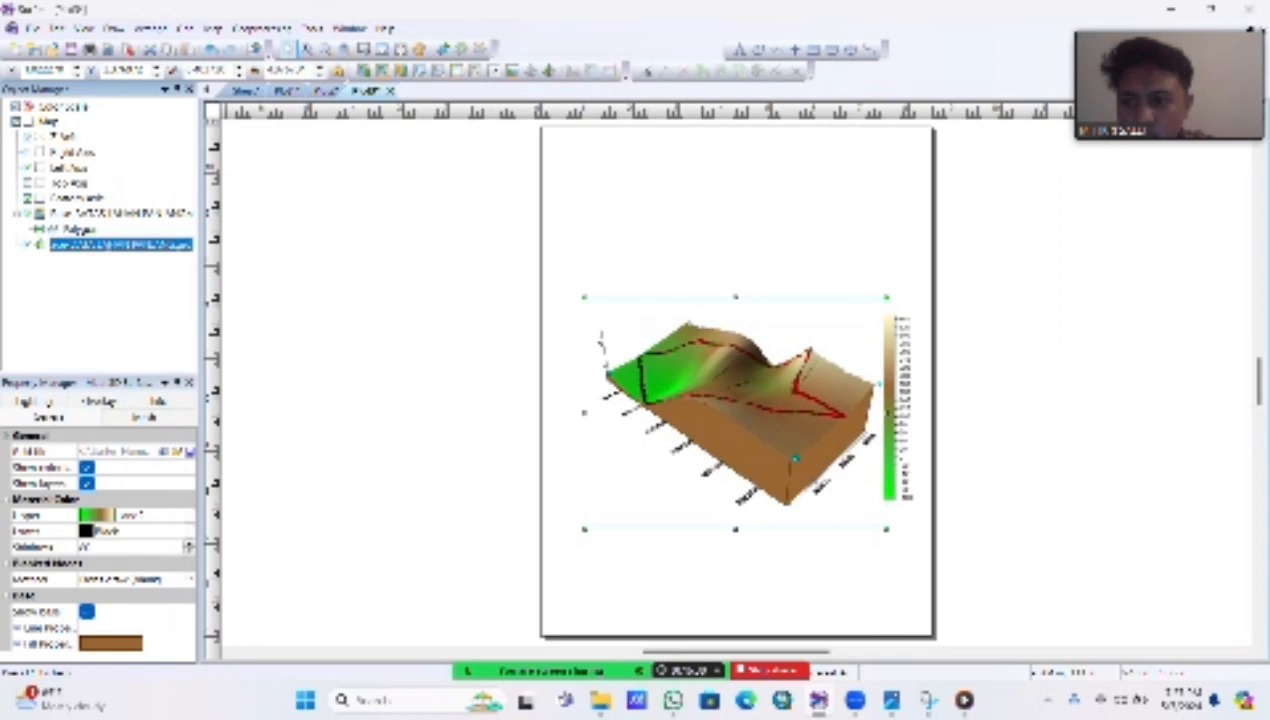
right_click(107, 247)
left_click(305, 206)
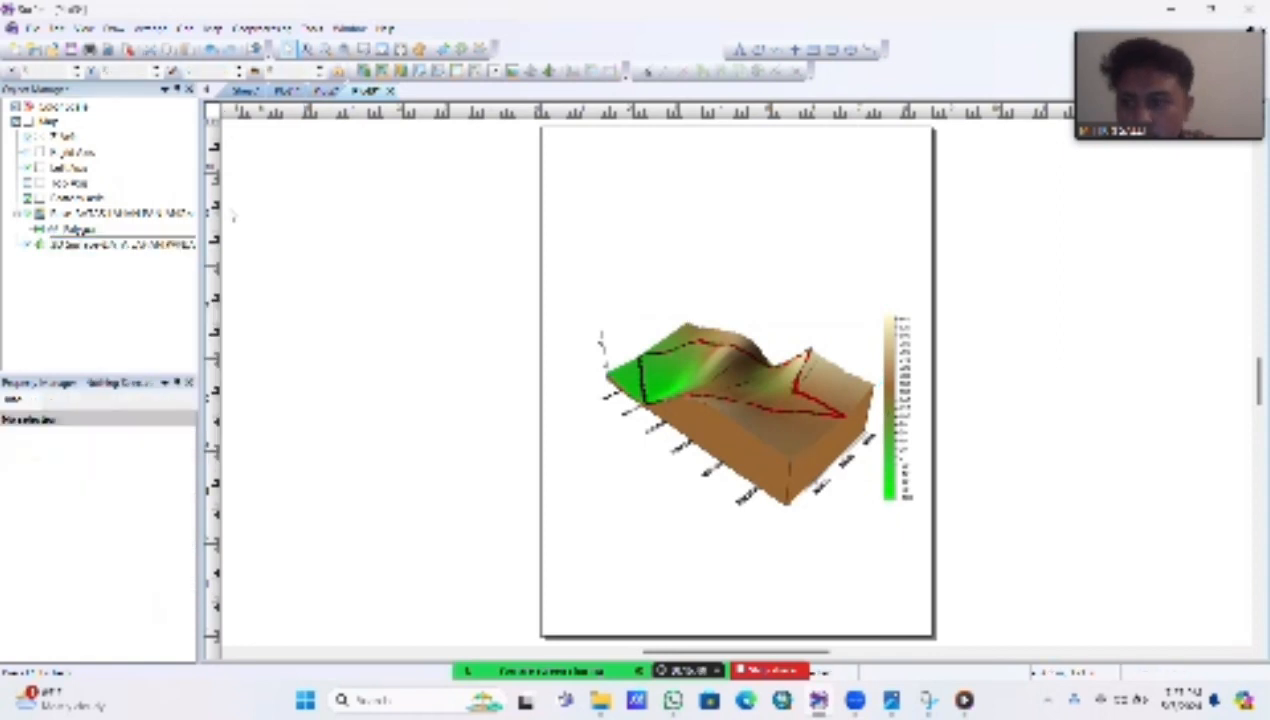
Step: Add a scale bar to the 3D surface map
left_click(143, 247)
right_click(143, 247)
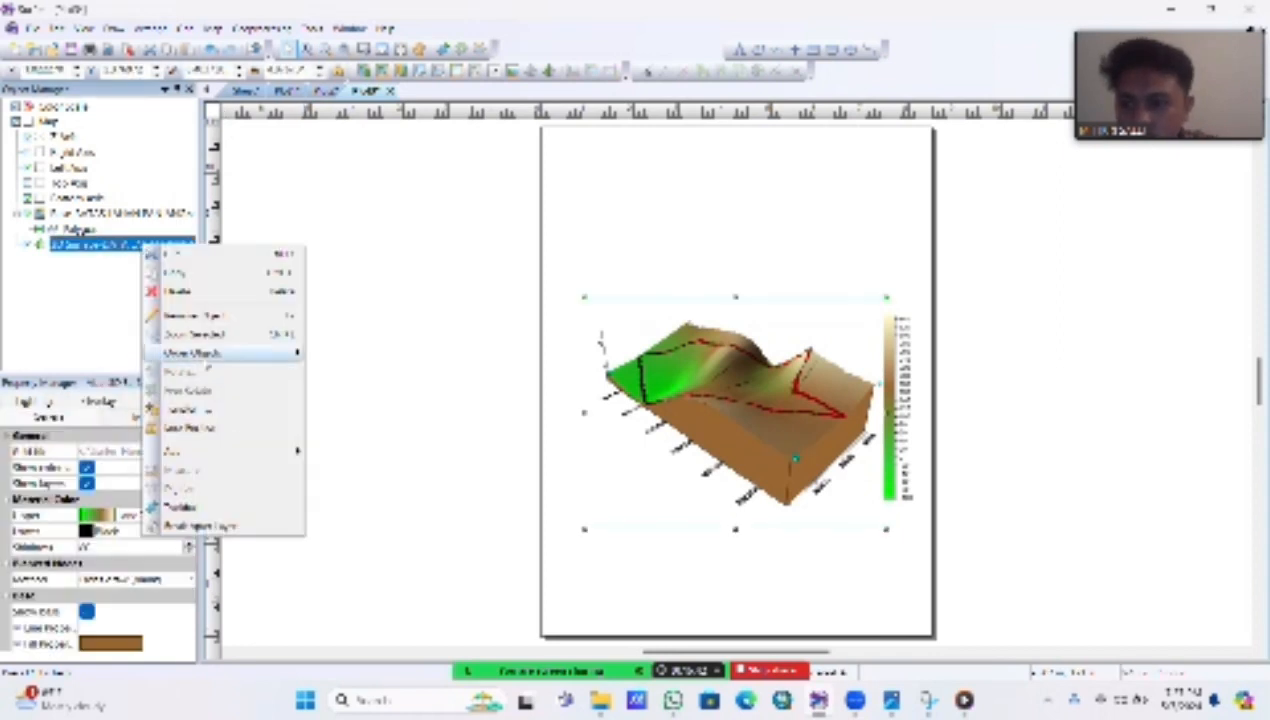
mouse_move(230, 451)
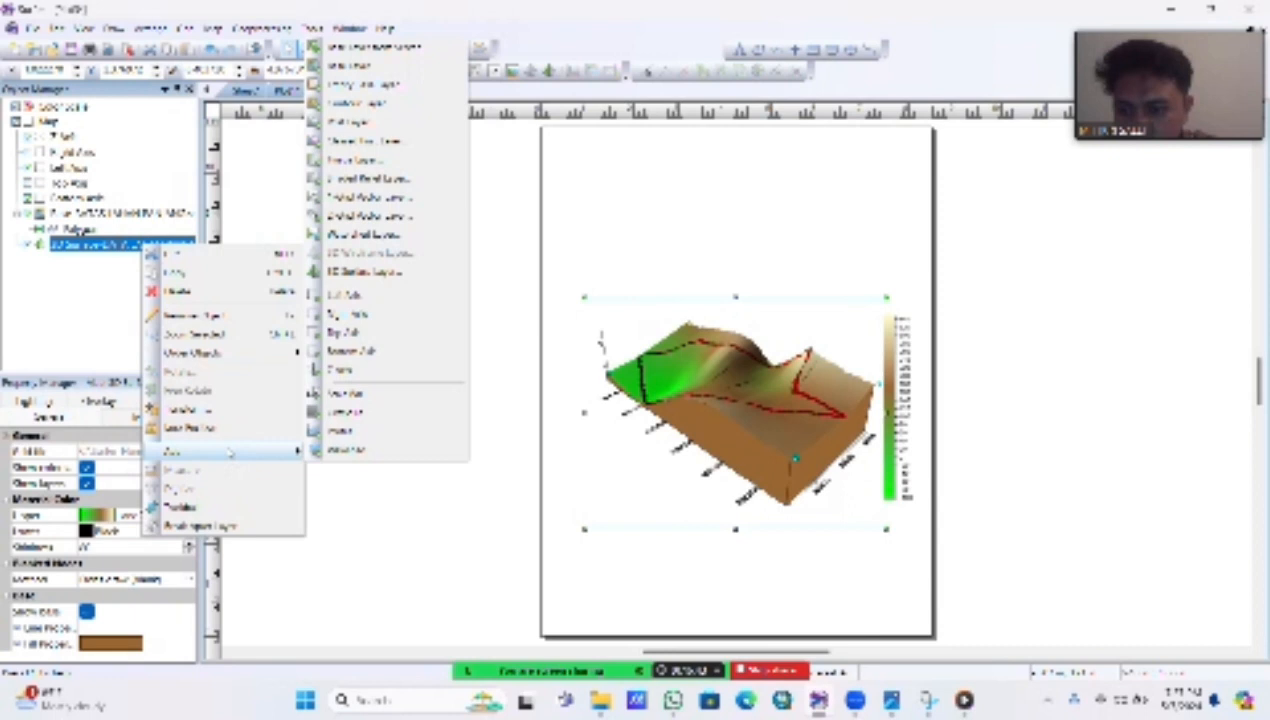
left_click(357, 398)
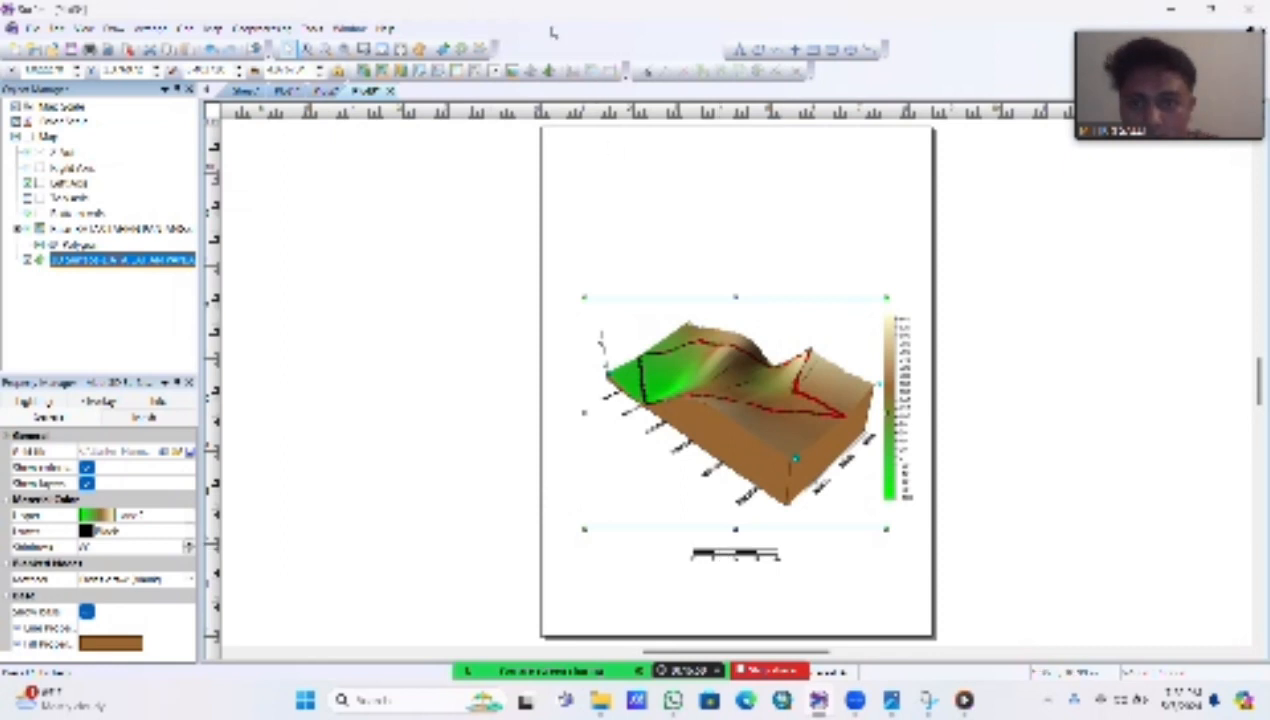
key("super+shift+s")
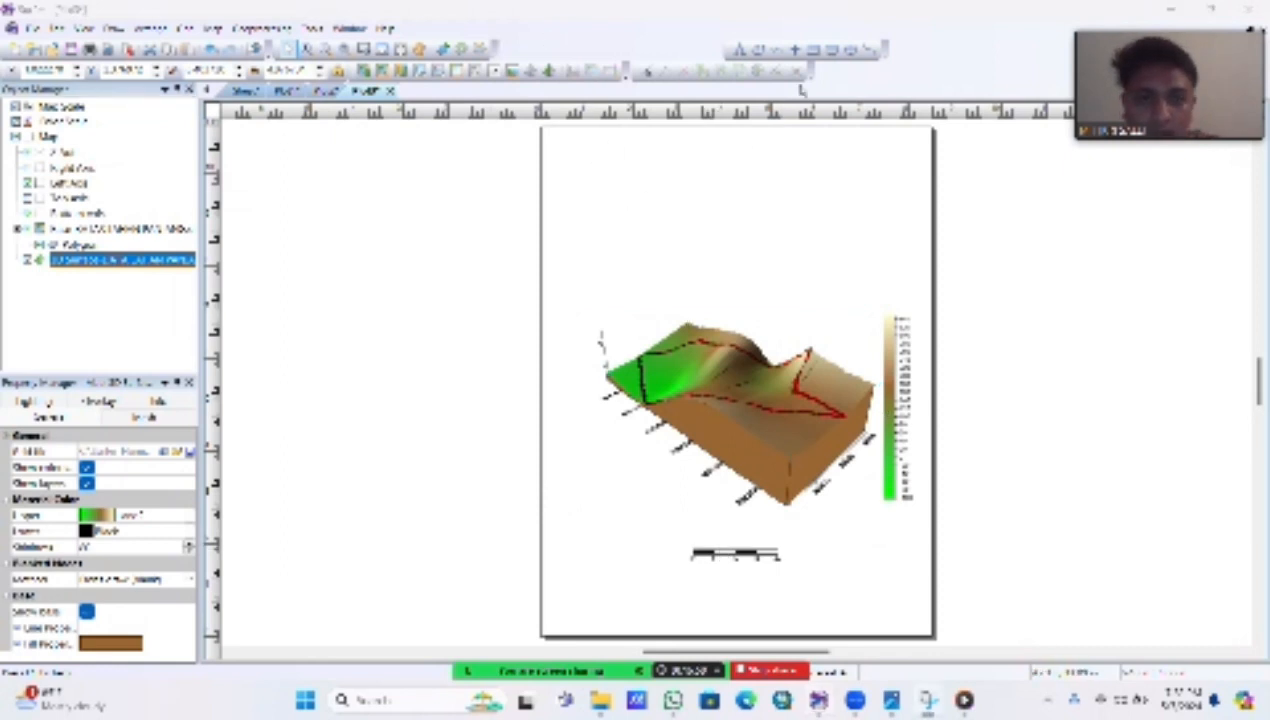
Step: Place a point symbol in the upper-right part of the page, above the 3D surface, and enlarge it
left_click(796, 50)
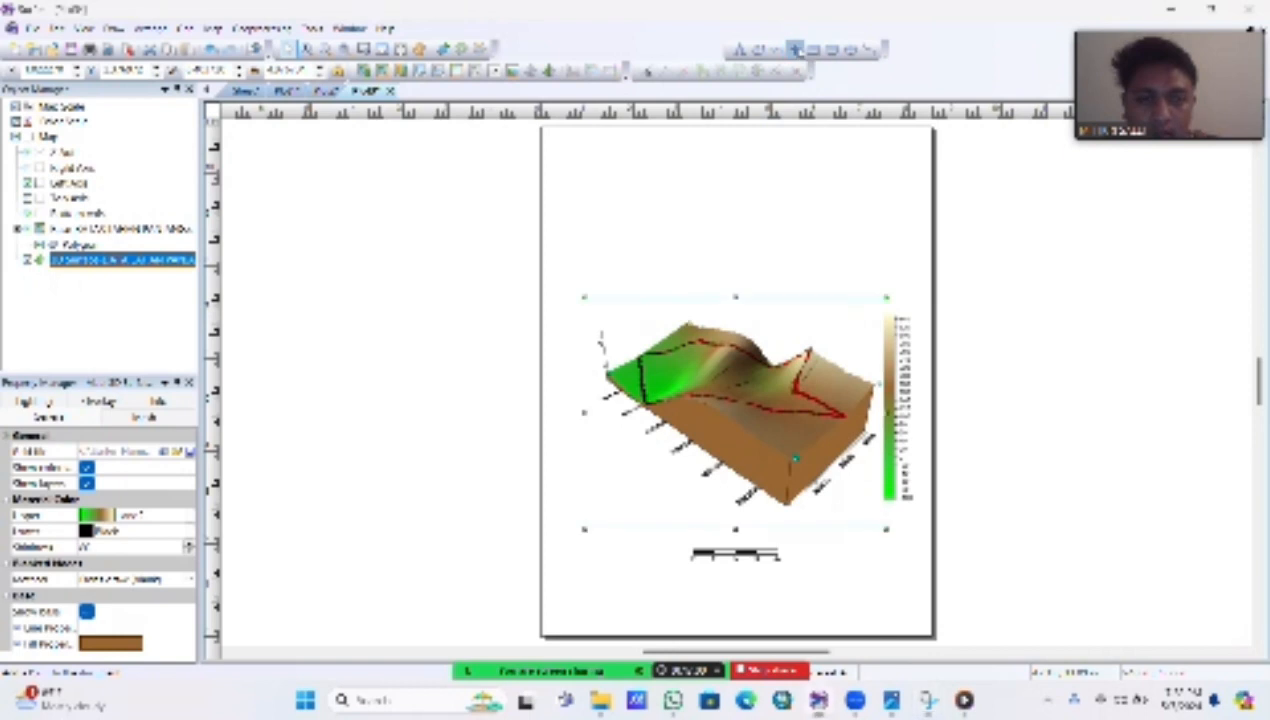
left_click(866, 205)
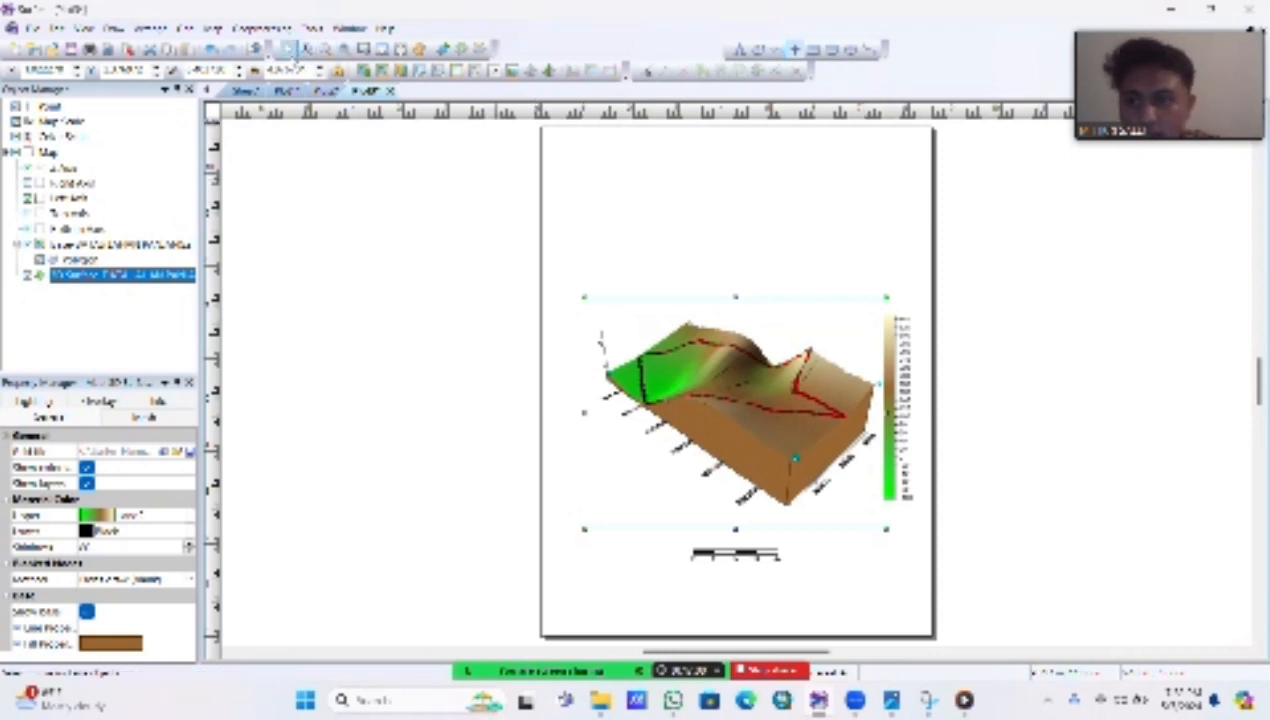
left_click(288, 49)
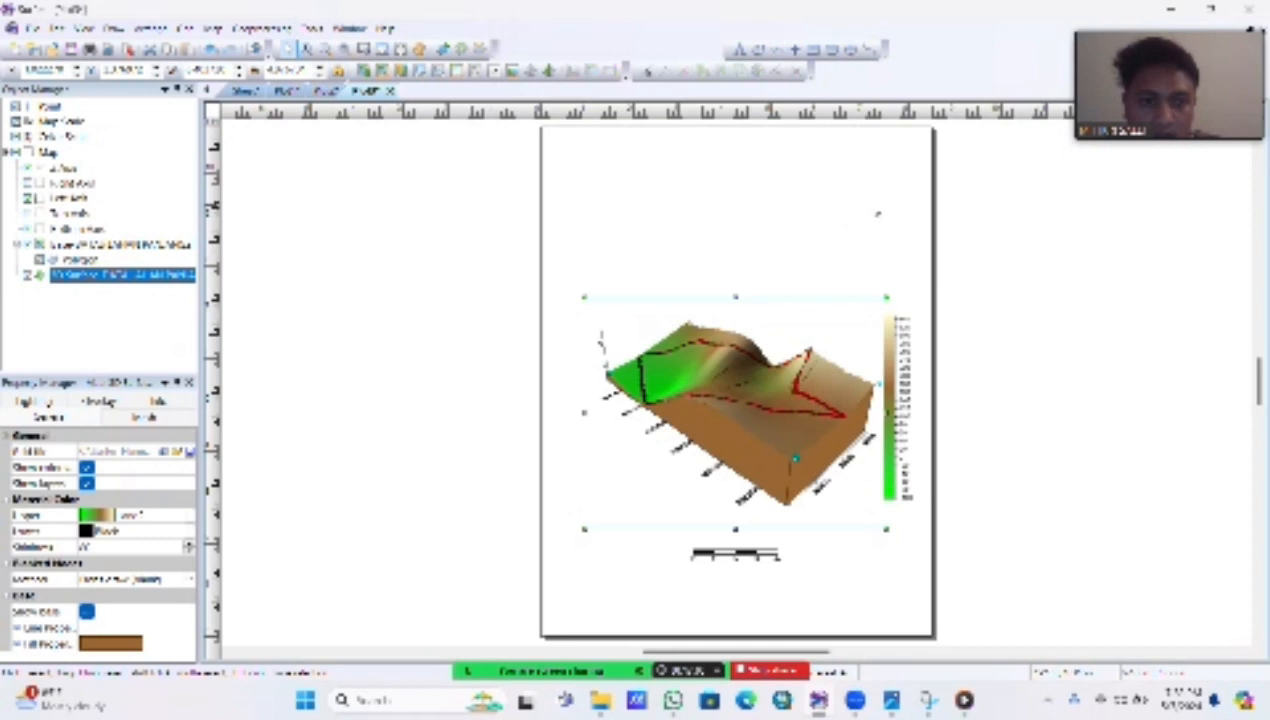
left_click(868, 207)
left_click_drag(861, 198, 779, 170)
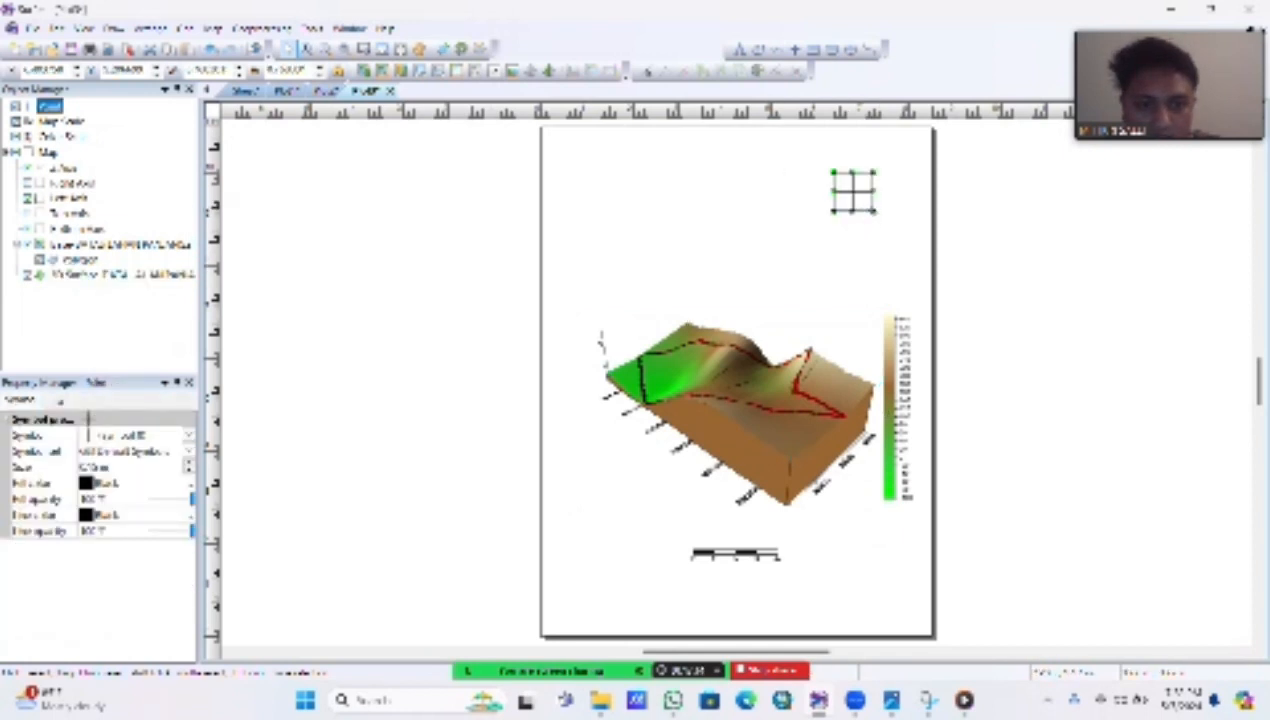
left_click_drag(874, 212, 917, 244)
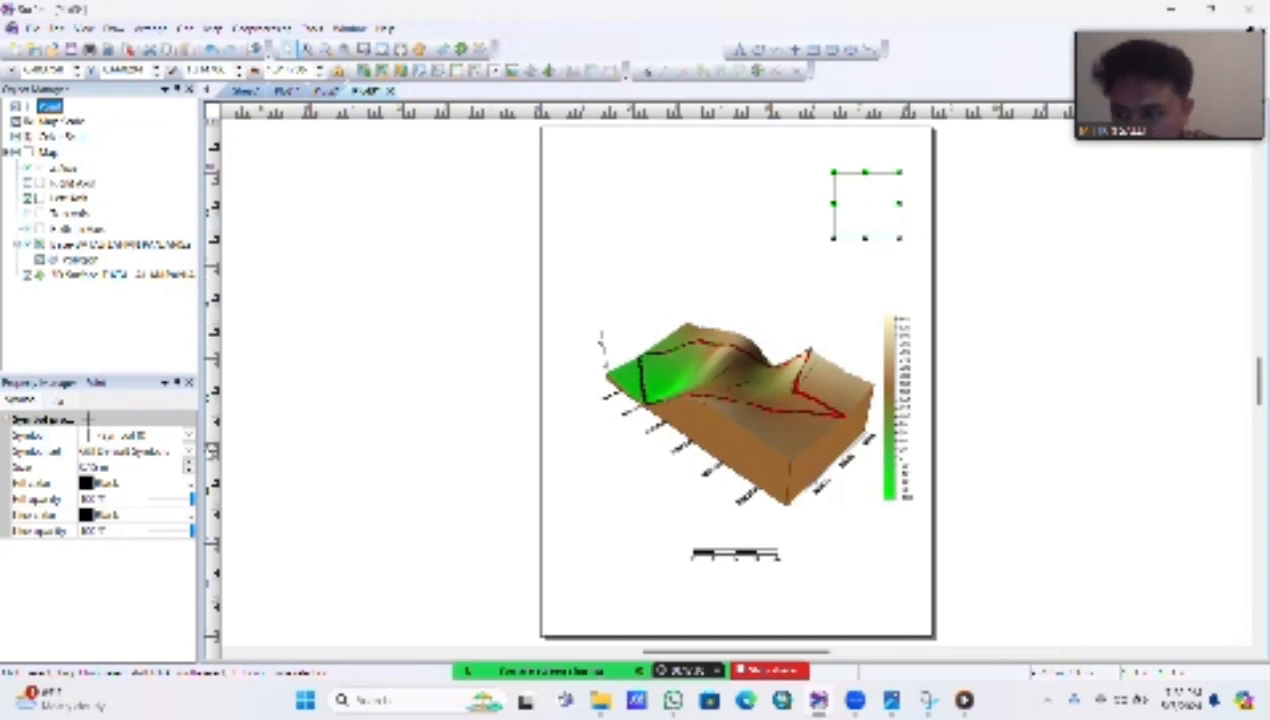
Step: Change the point to the four-pointed star arrow from the GSI North Arrows symbol set and deselect it
left_click(188, 451)
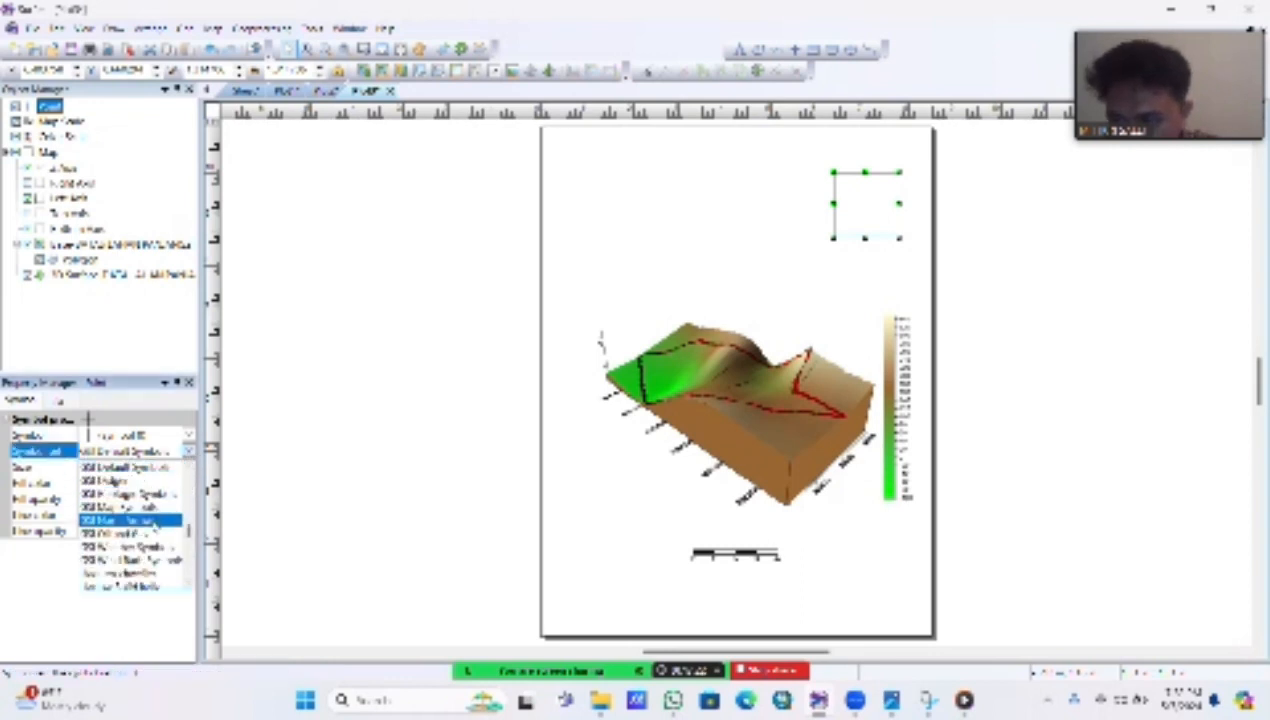
left_click(157, 520)
left_click(187, 436)
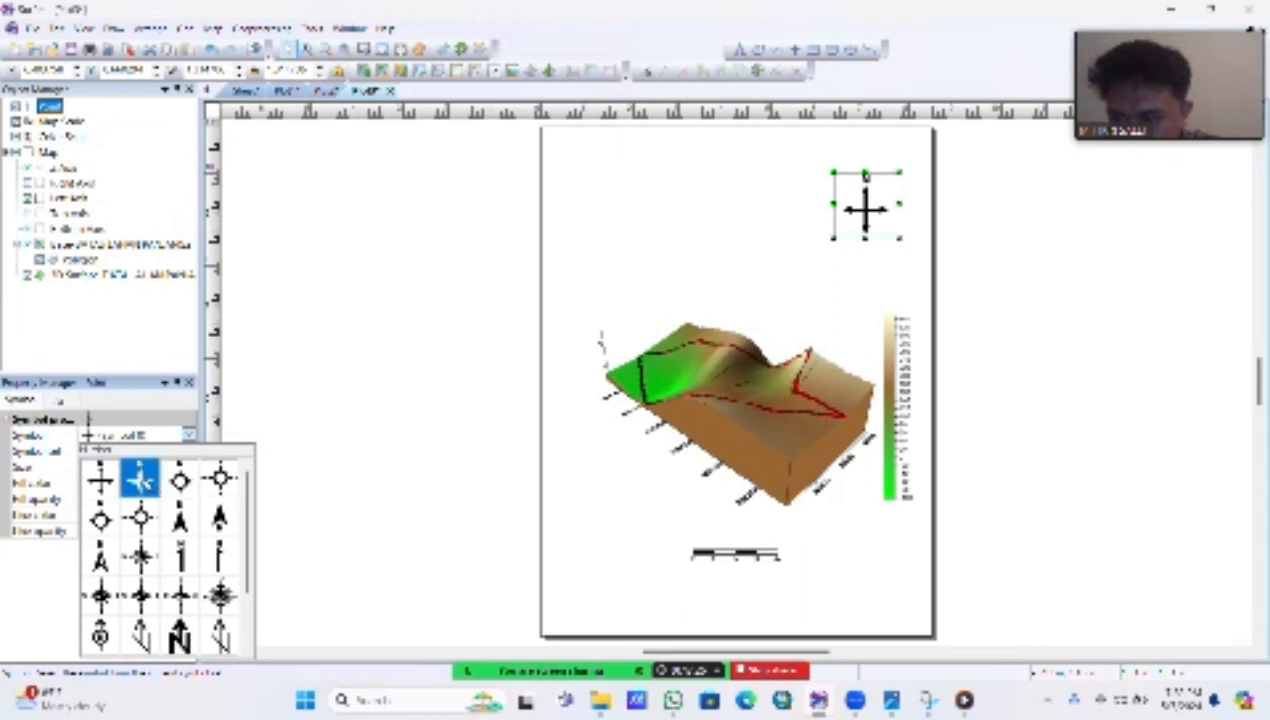
left_click(146, 482)
left_click(872, 260)
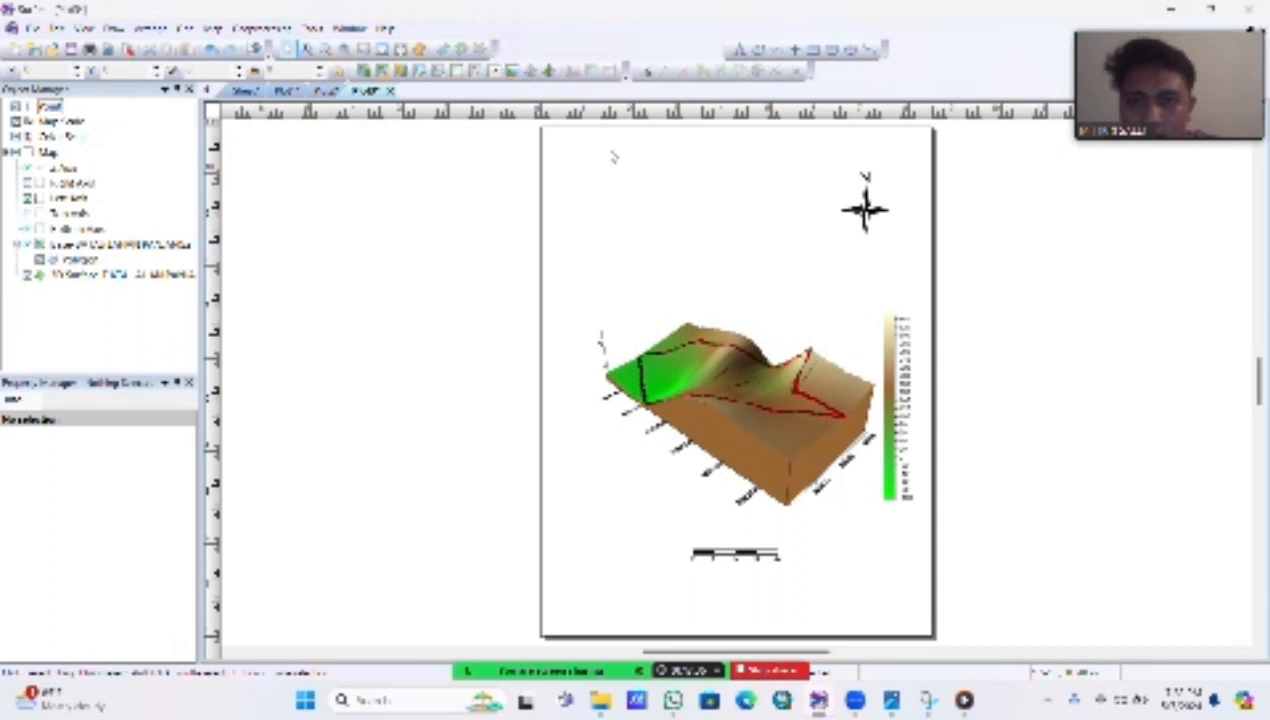
Step: Rotate the north arrow counterclockwise about 60 degrees so north points toward the page's upper left, and deselect it
left_click(868, 210)
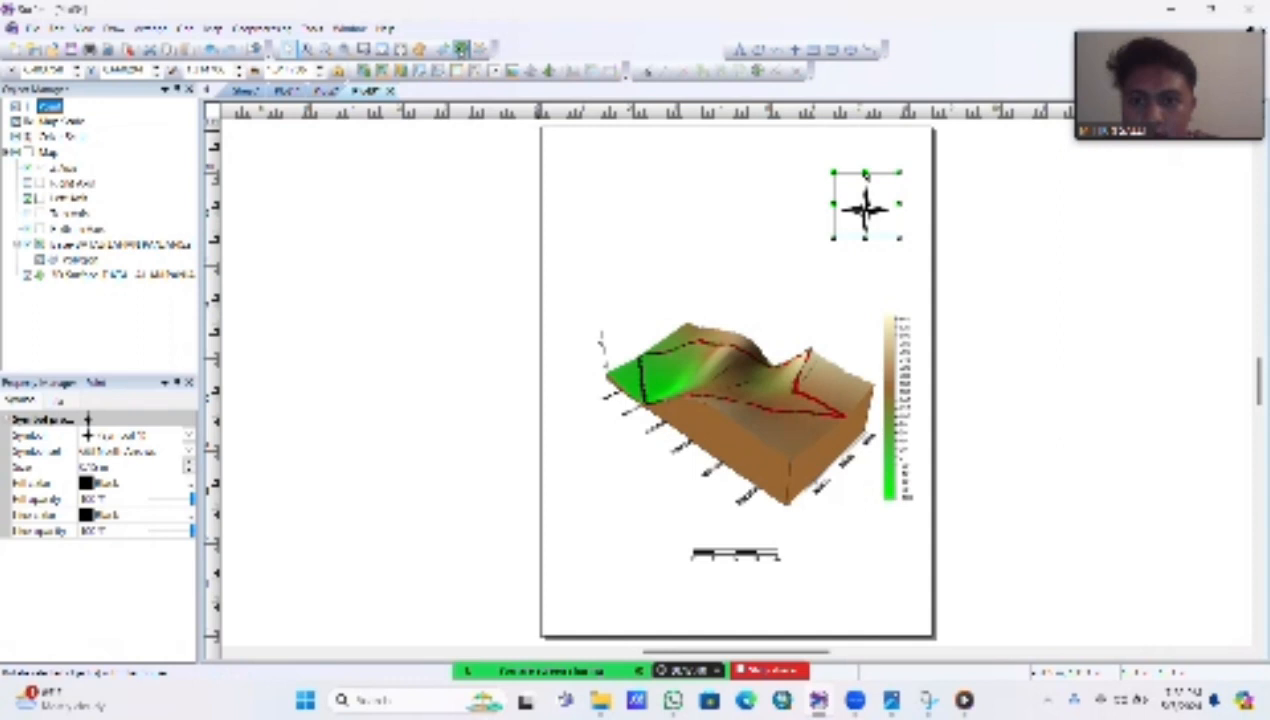
left_click_drag(872, 213, 905, 240)
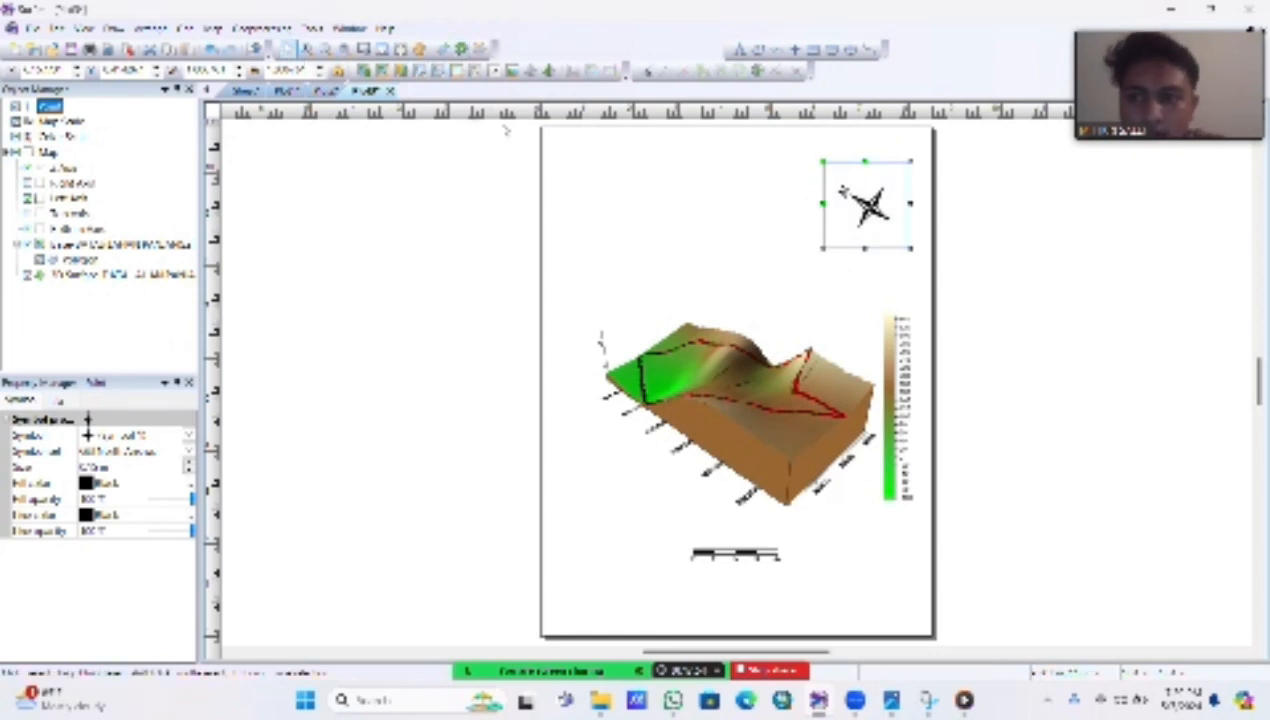
left_click(767, 241)
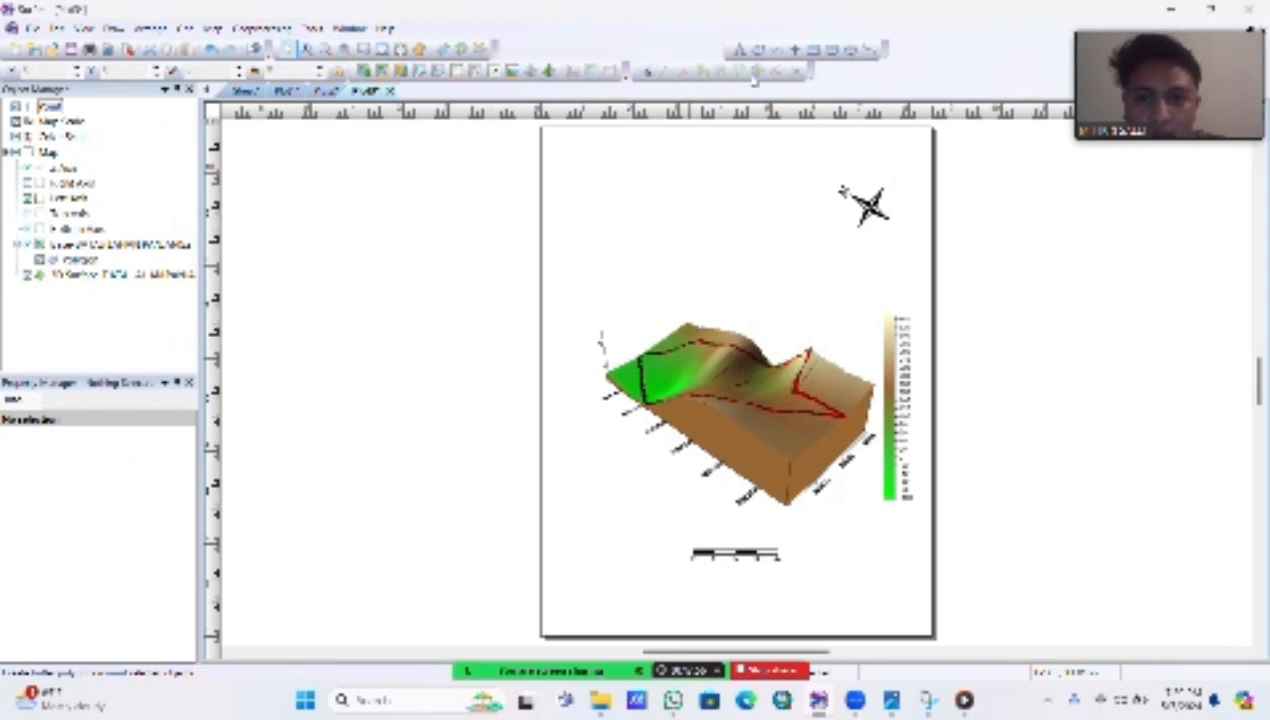
Step: Start a text object above the 3D surface and enter the title PETA LAHAN PANJANG 3D KARIHKIL
left_click(741, 52)
left_click(709, 197)
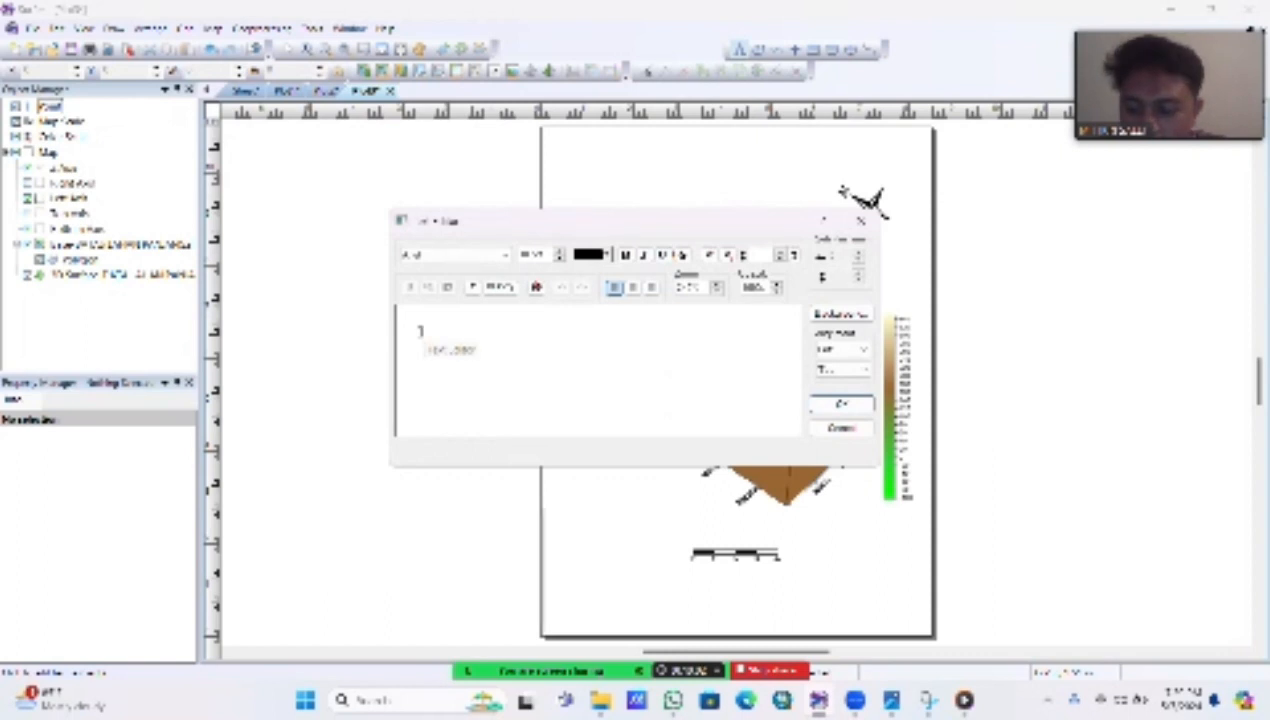
type("PETA LAHU")
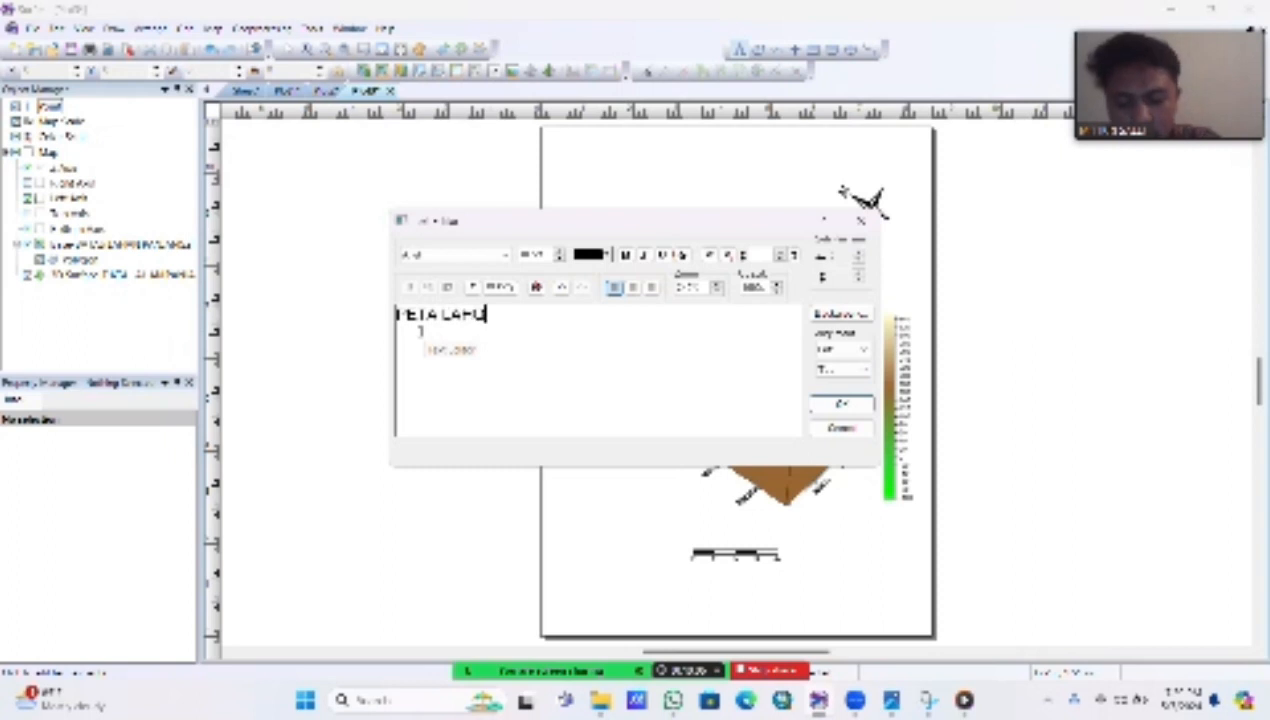
key("BackSpace")
key("BackSpace")
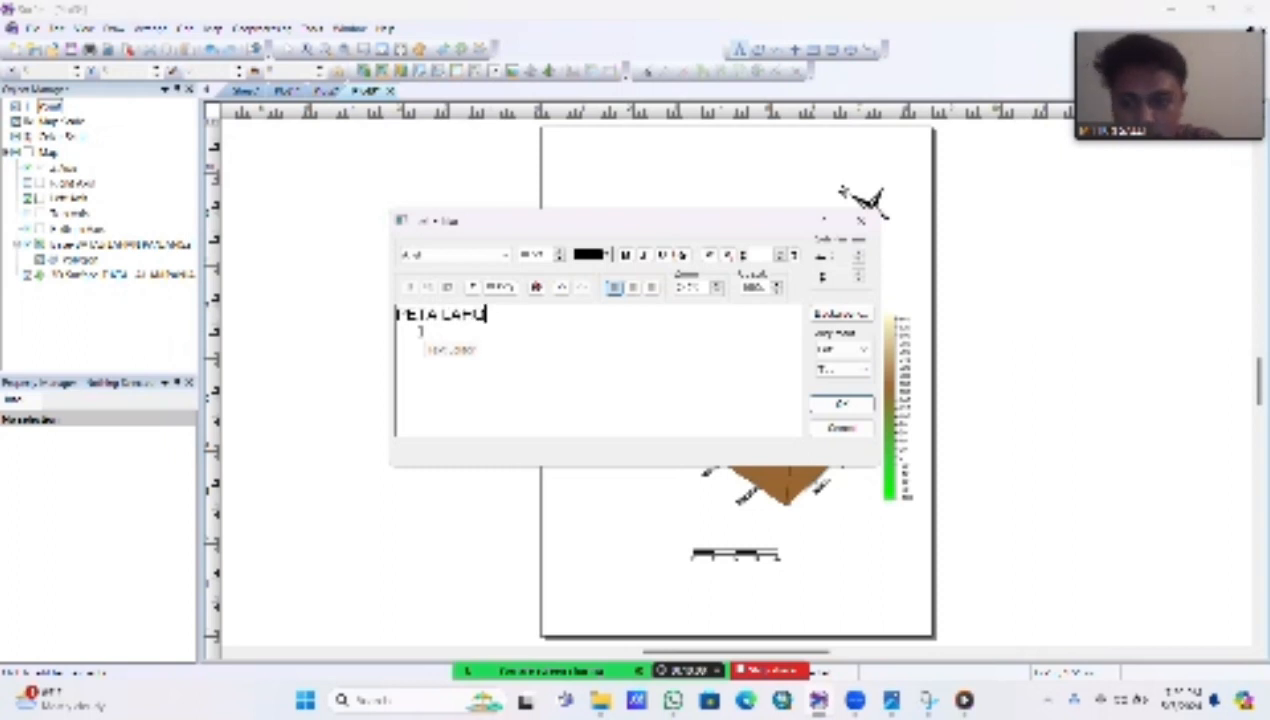
type("ANG S")
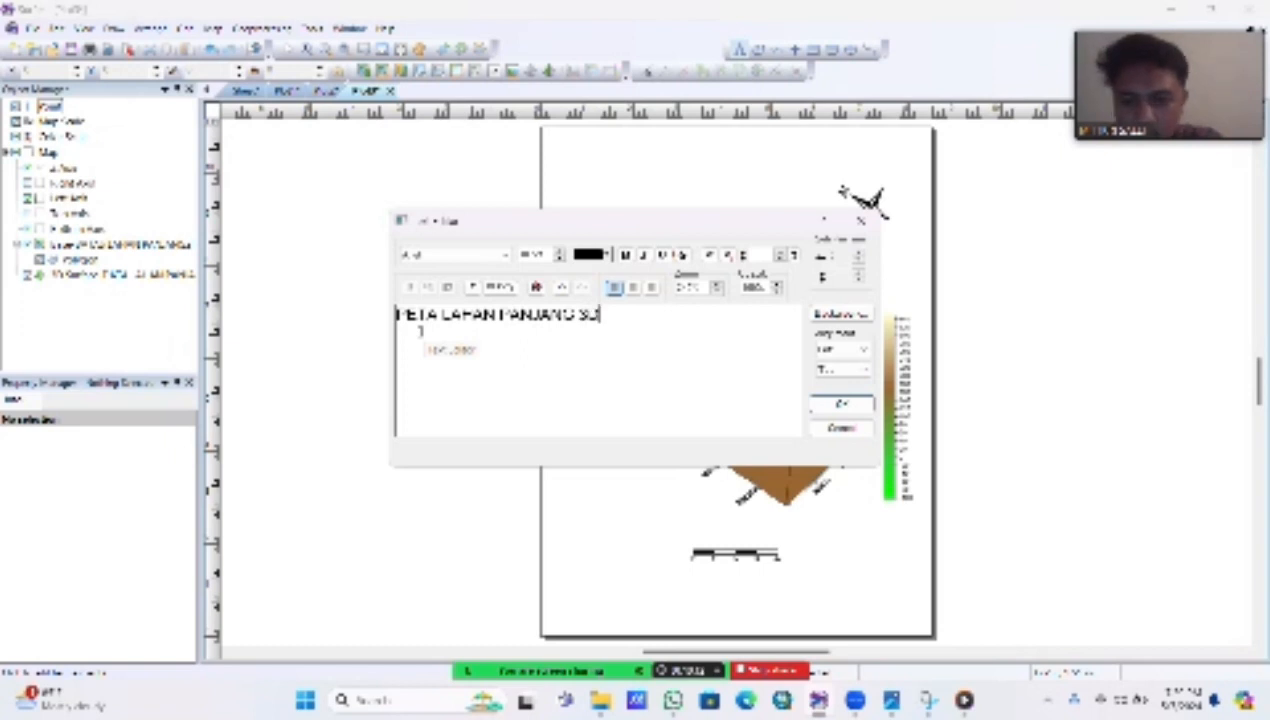
type("U")
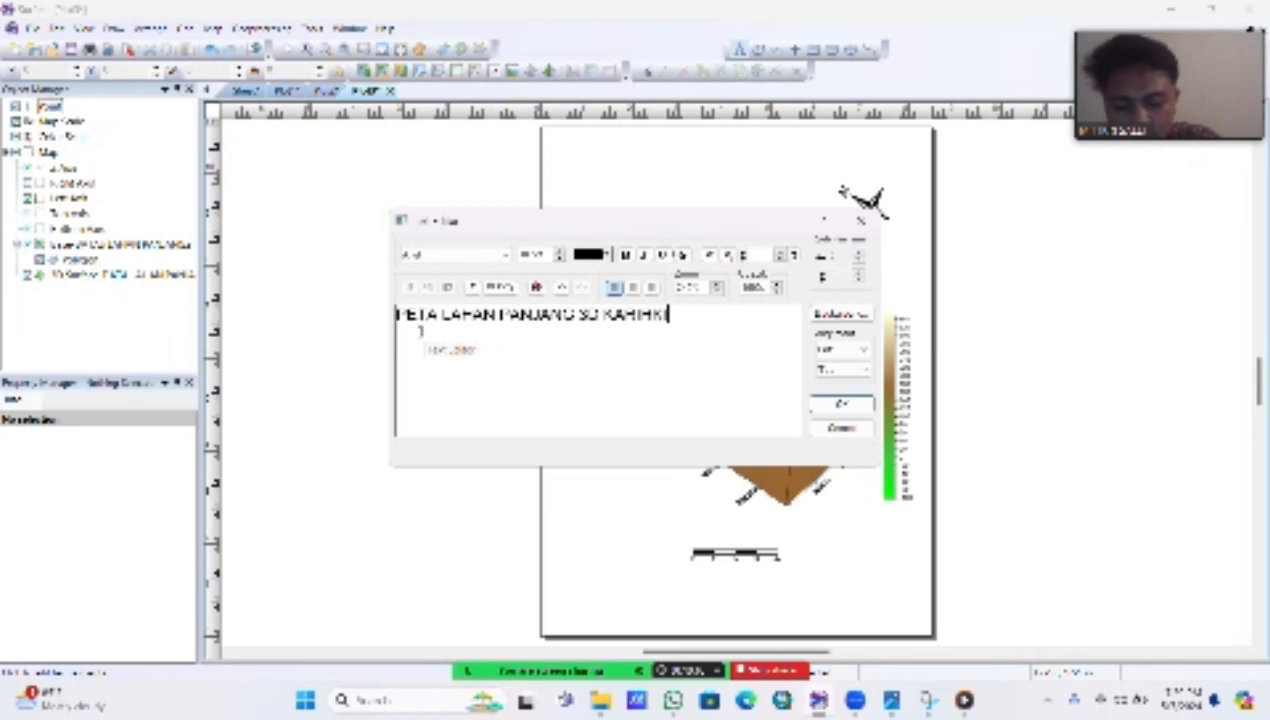
left_click(507, 256)
left_click(507, 256)
left_click(507, 256)
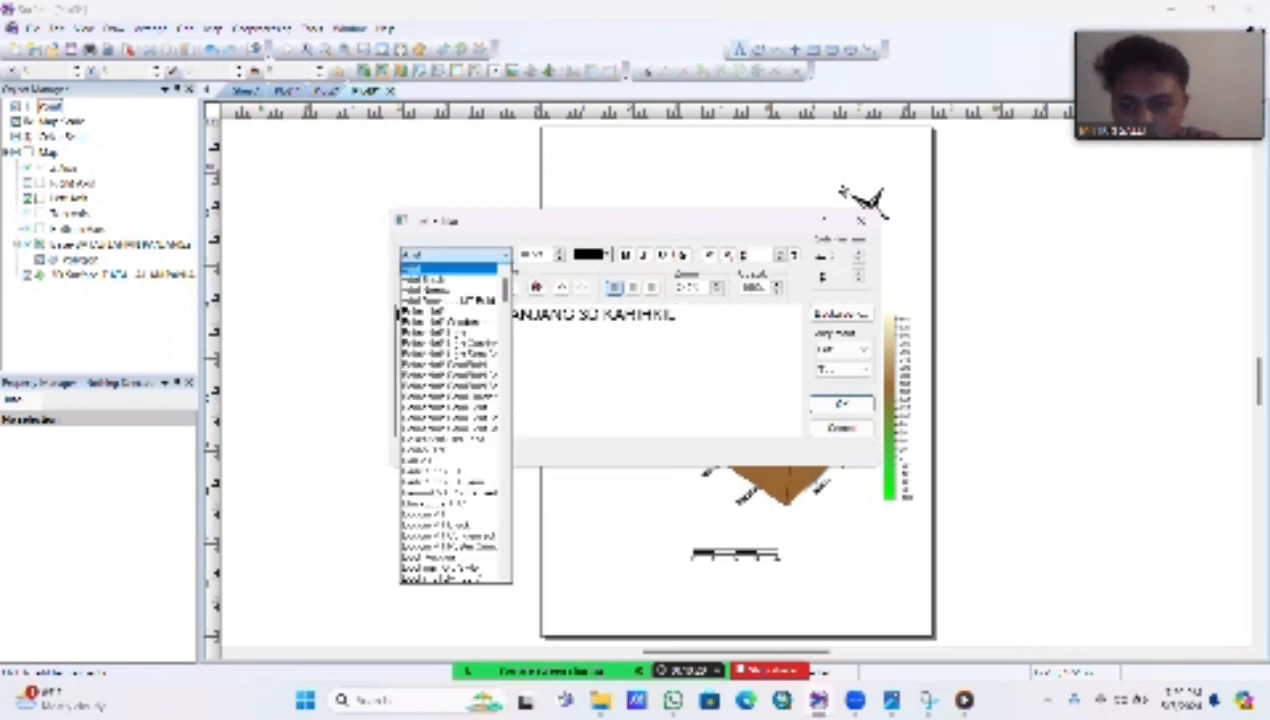
scroll(450, 420, "down", 15)
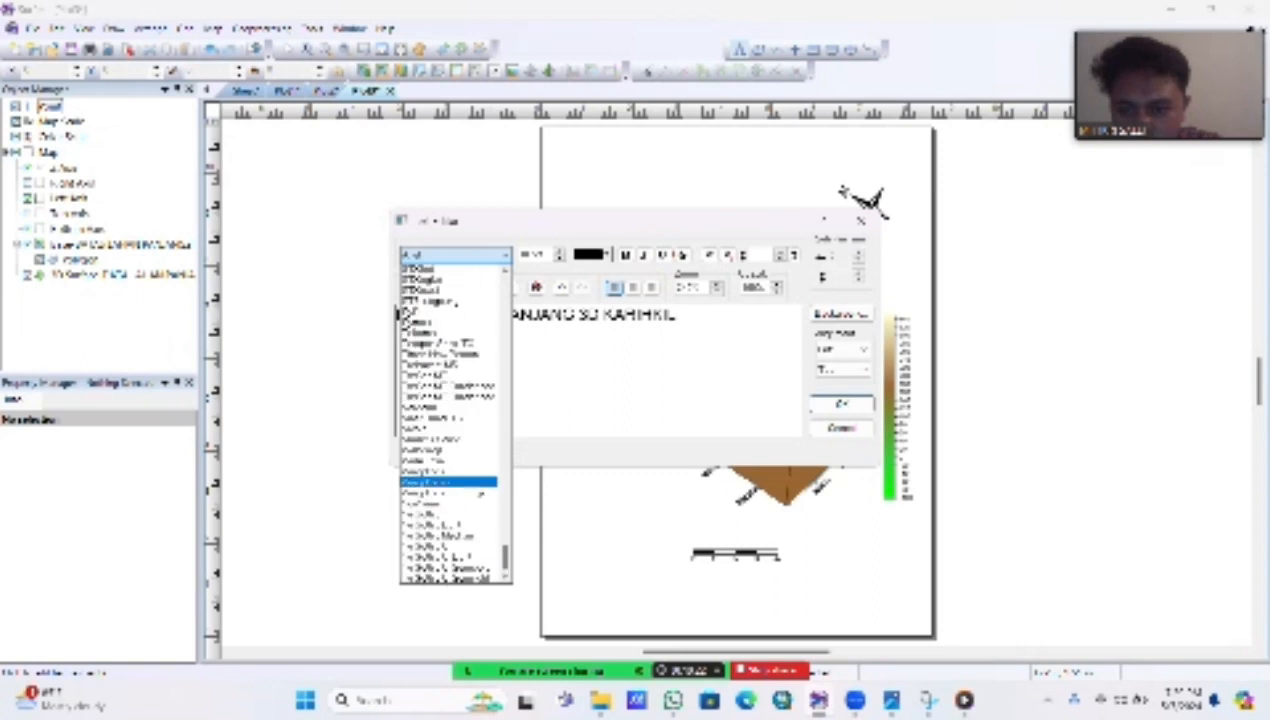
left_click(450, 354)
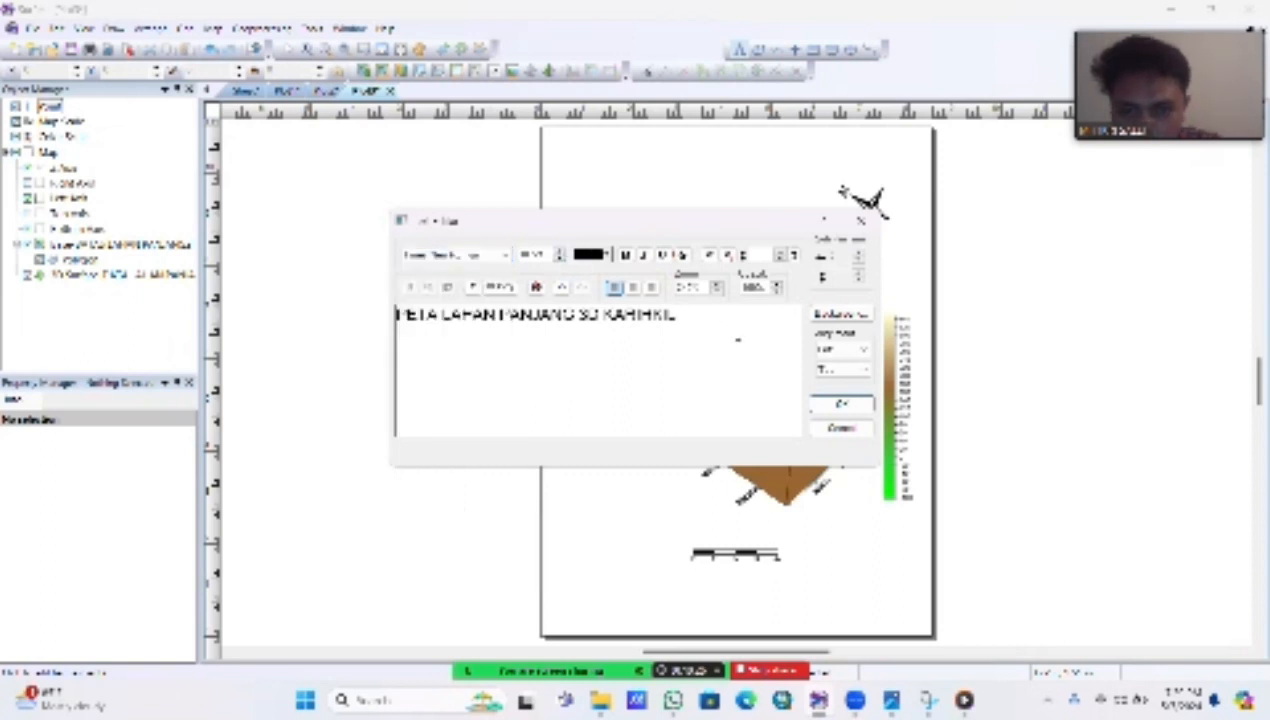
Step: Format the entire title text in bold Times New Roman at a larger font size and accept the text
left_click_drag(674, 314, 401, 330)
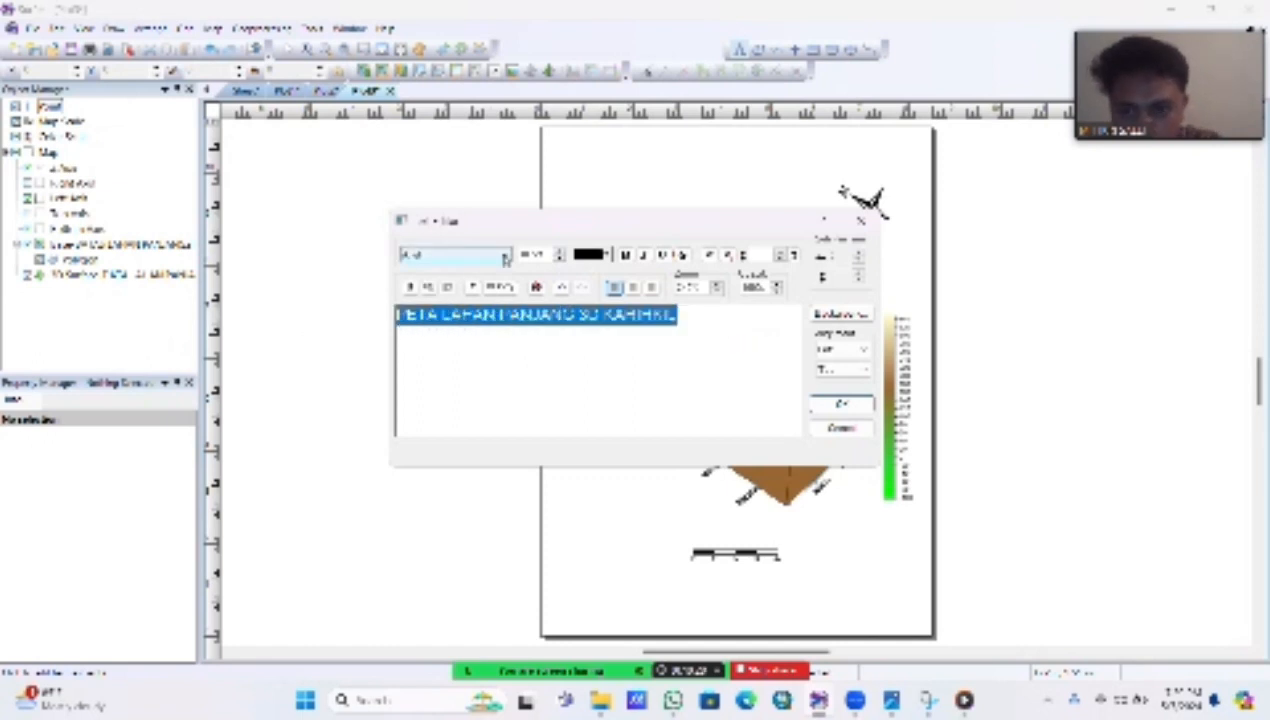
left_click(505, 258)
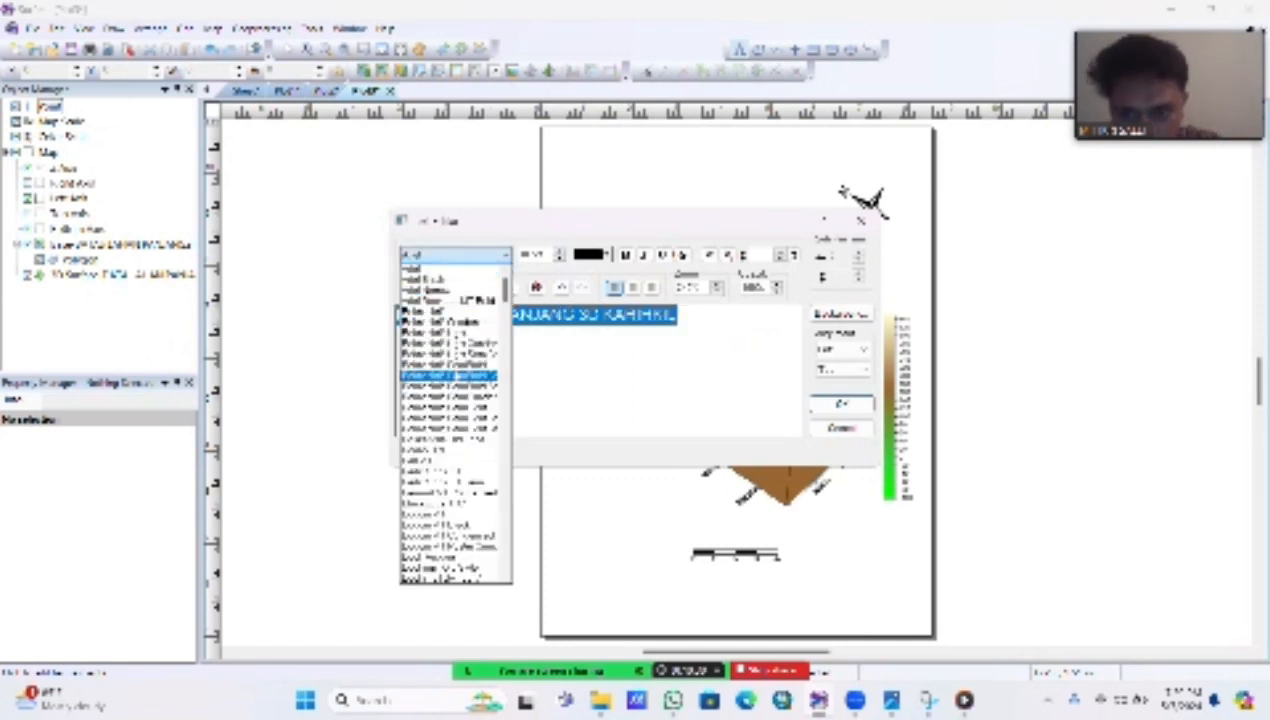
left_click_drag(505, 294, 517, 596)
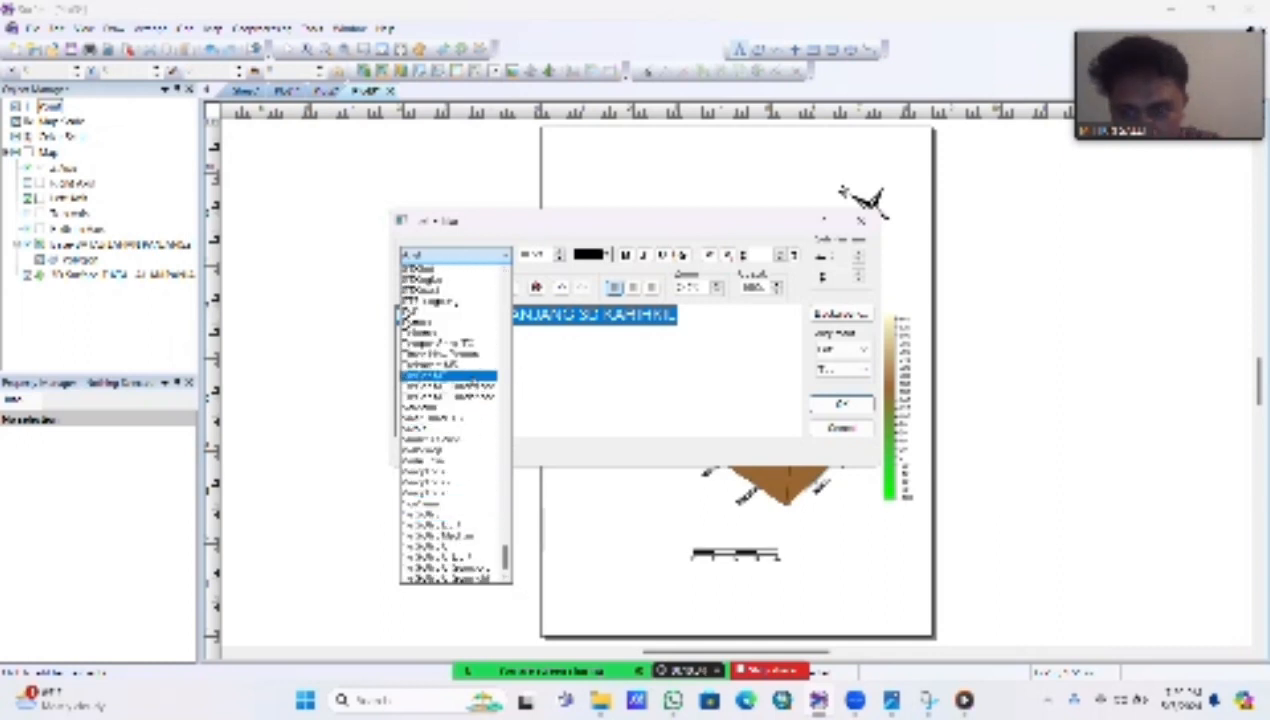
left_click(440, 353)
left_click(559, 251)
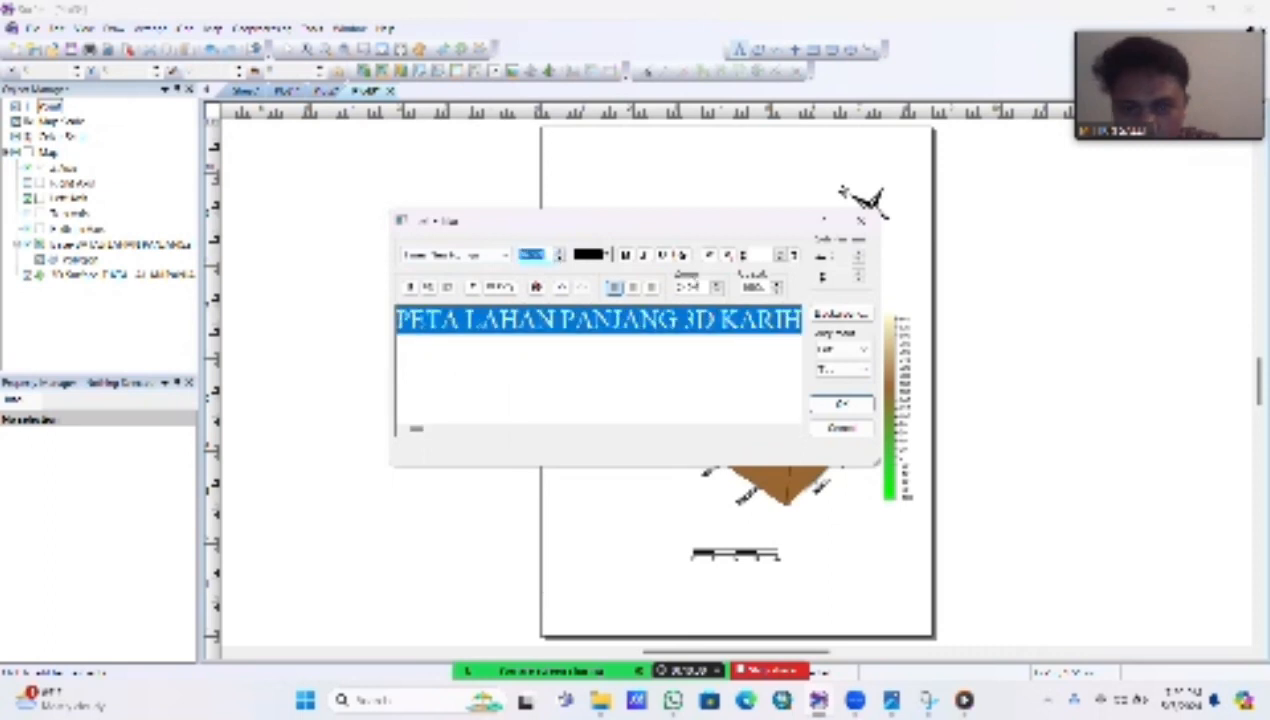
left_click(626, 256)
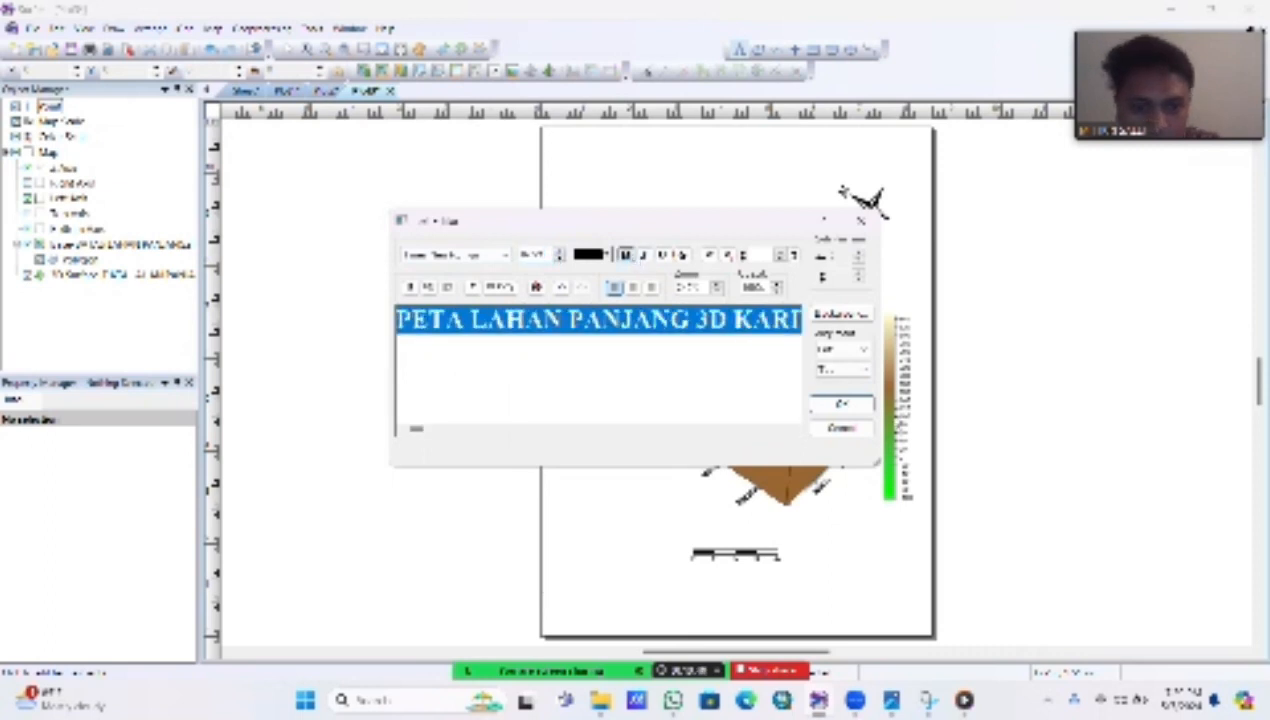
left_click(842, 403)
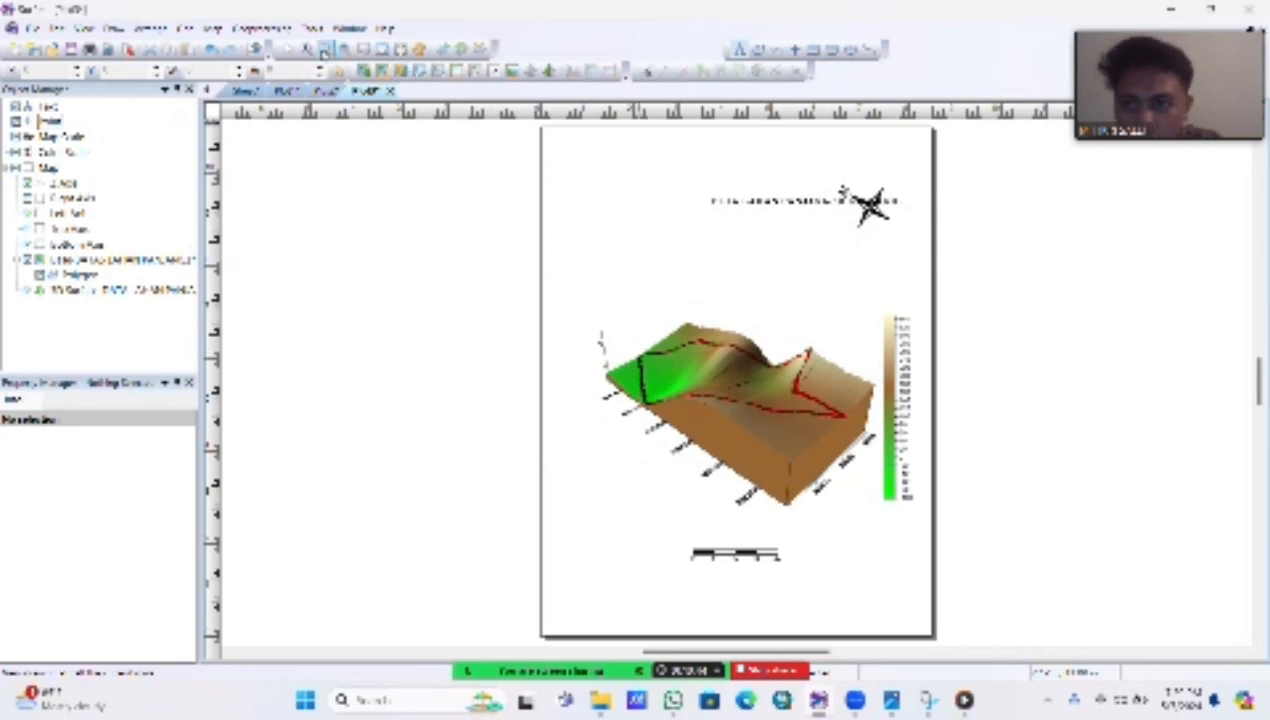
Step: Move the title to the upper center of the page, above the north arrow, and widen it slightly
left_click_drag(810, 200, 732, 160)
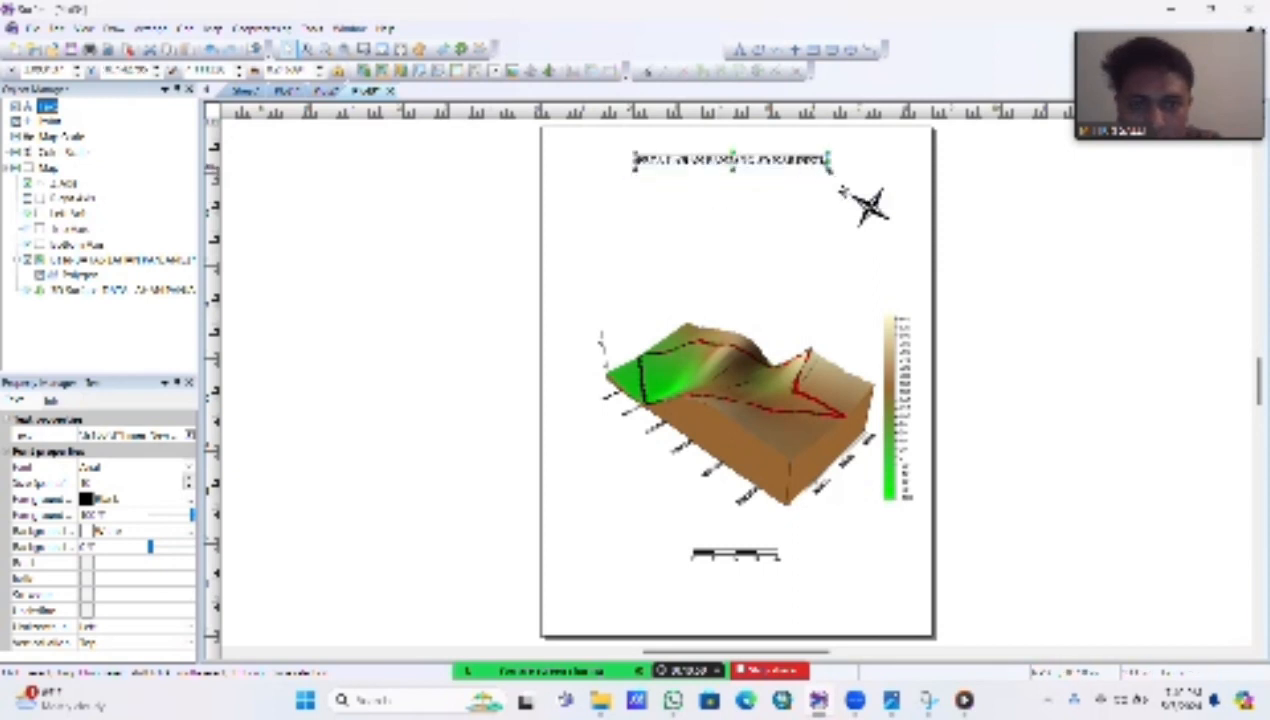
left_click_drag(829, 169, 847, 170)
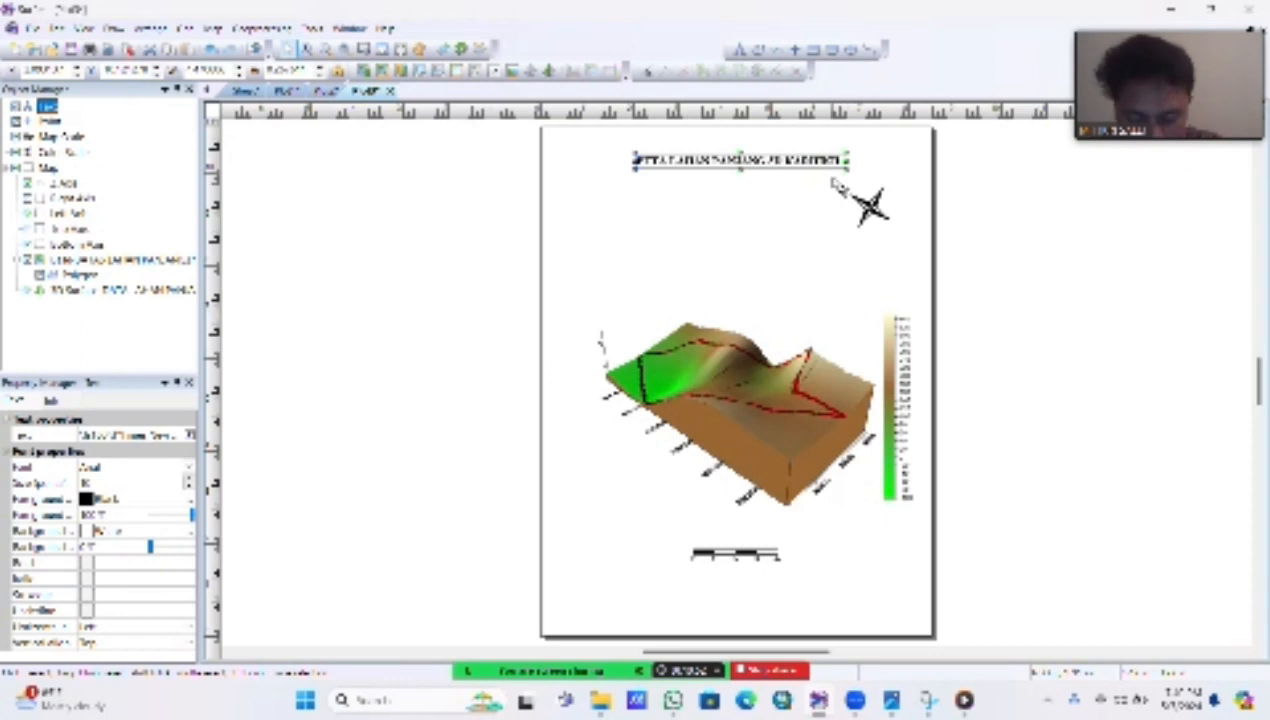
left_click_drag(740, 160, 744, 156)
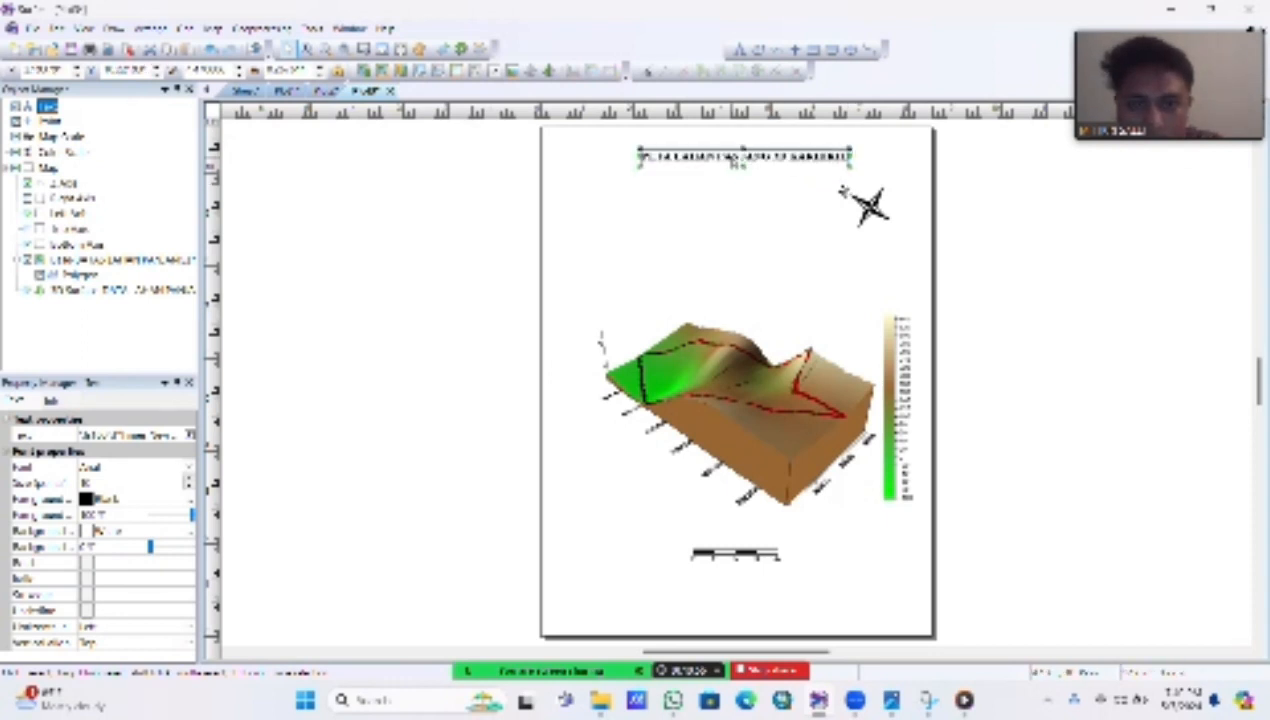
Step: Duplicate the title text and place the copy below the title, on the left side of the page opposite the north arrow
right_click(731, 157)
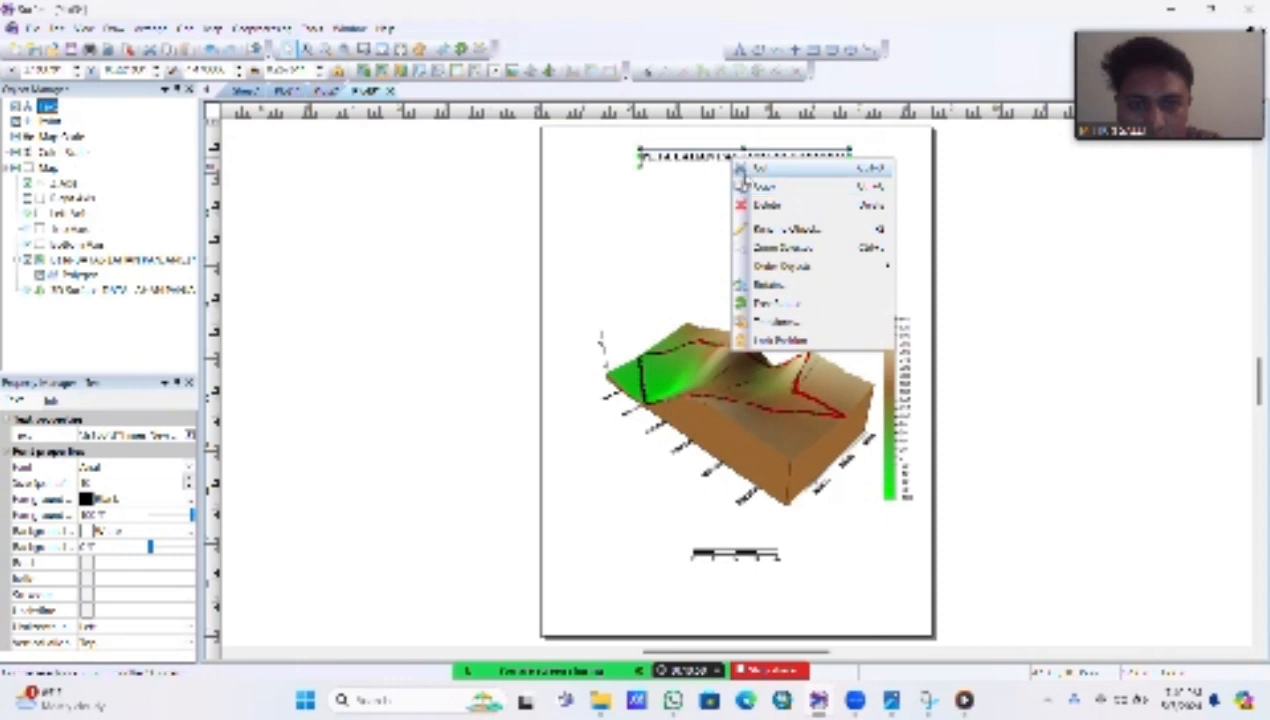
left_click(742, 186)
left_click(705, 210)
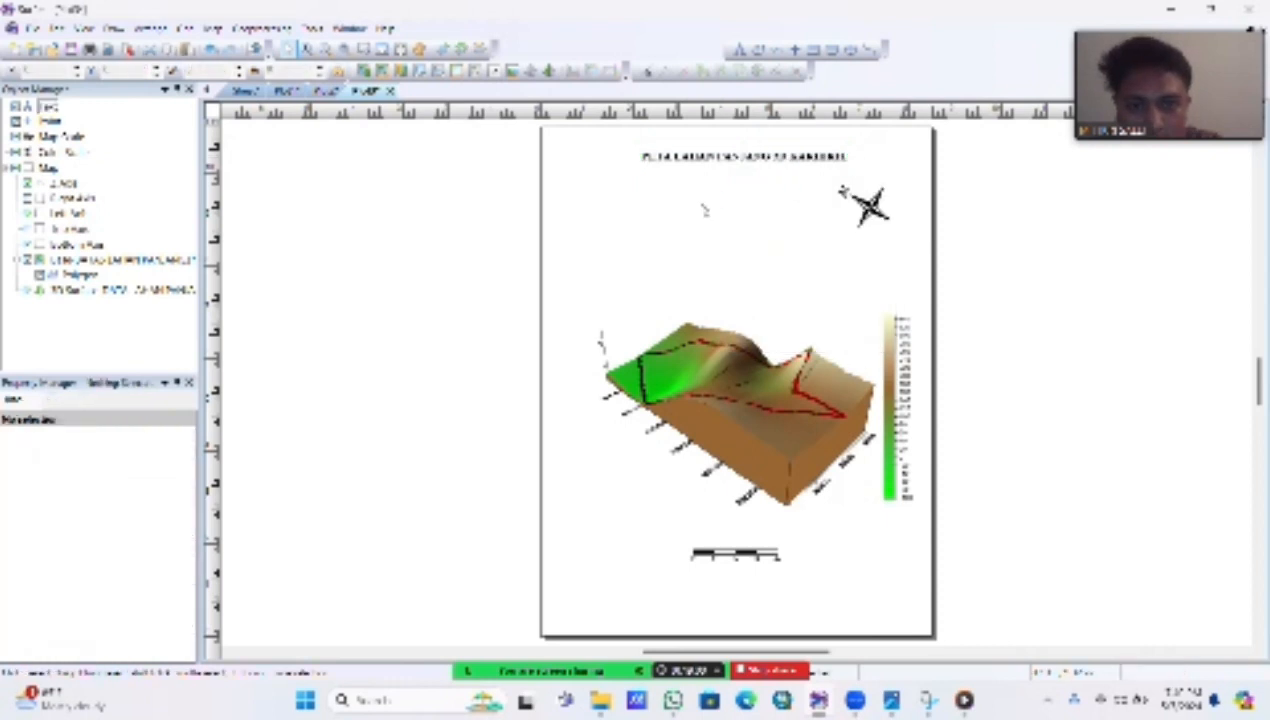
right_click(703, 207)
left_click(736, 234)
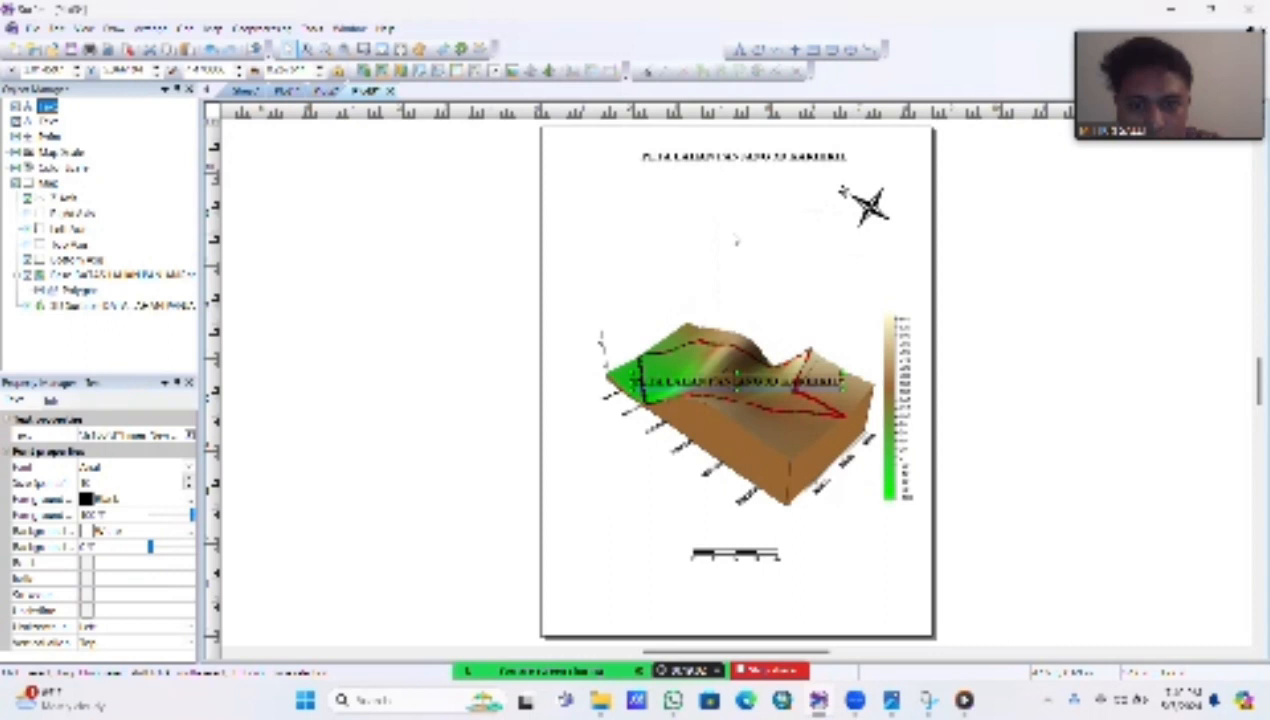
left_click_drag(733, 382, 664, 197)
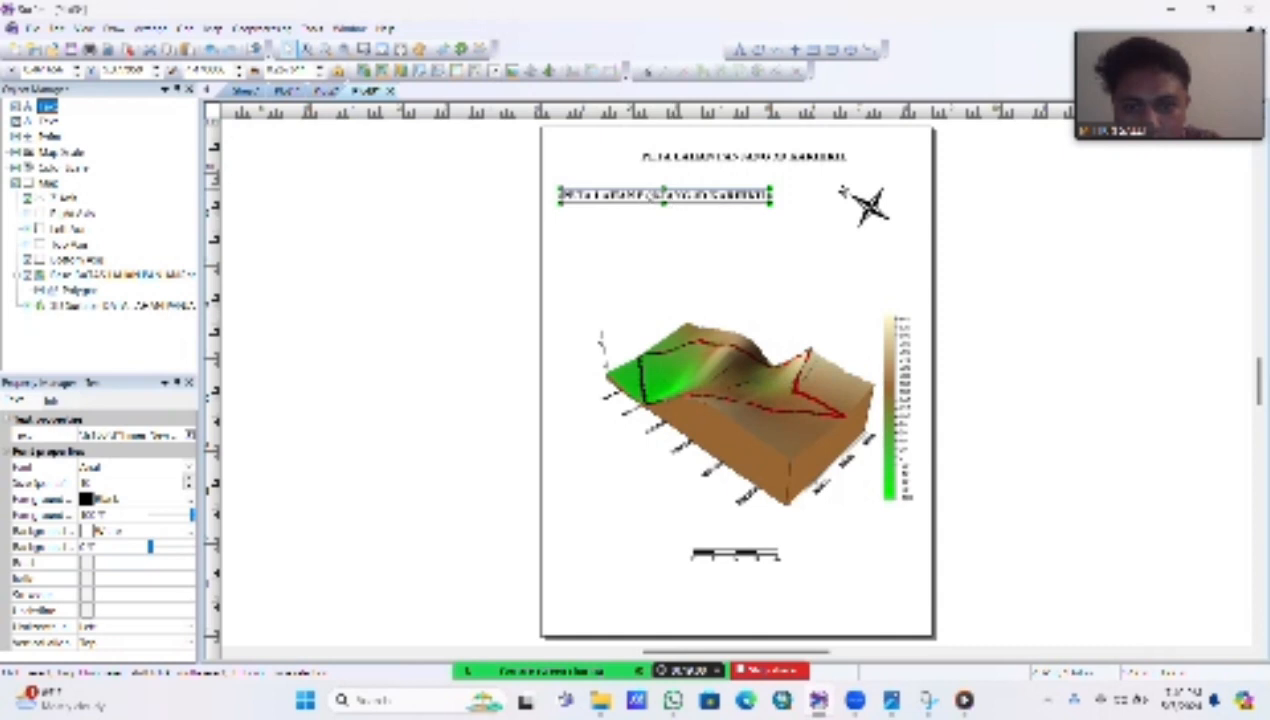
Step: Replace the copied text with four lines: the author's full name, student number, PARALEL 2 and SELASA, 7 MEI 2024, then shift it slightly right and deselect it
double_click(664, 196)
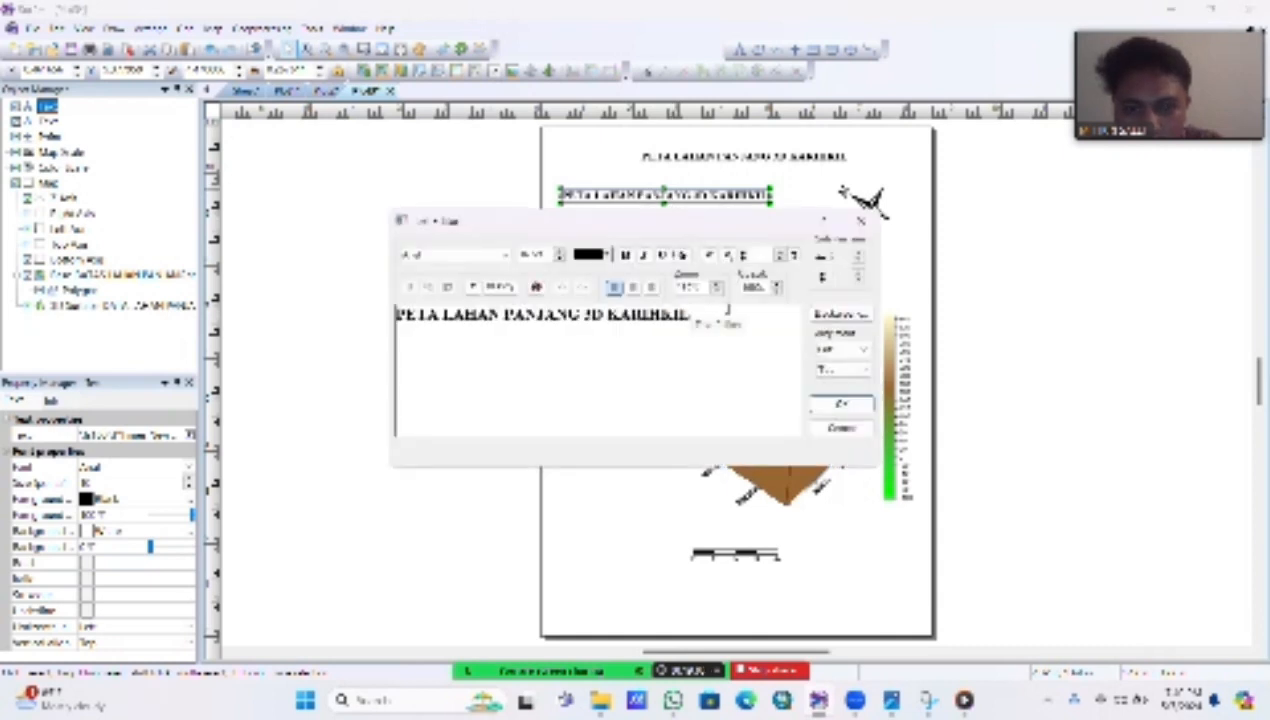
left_click_drag(690, 313, 278, 296)
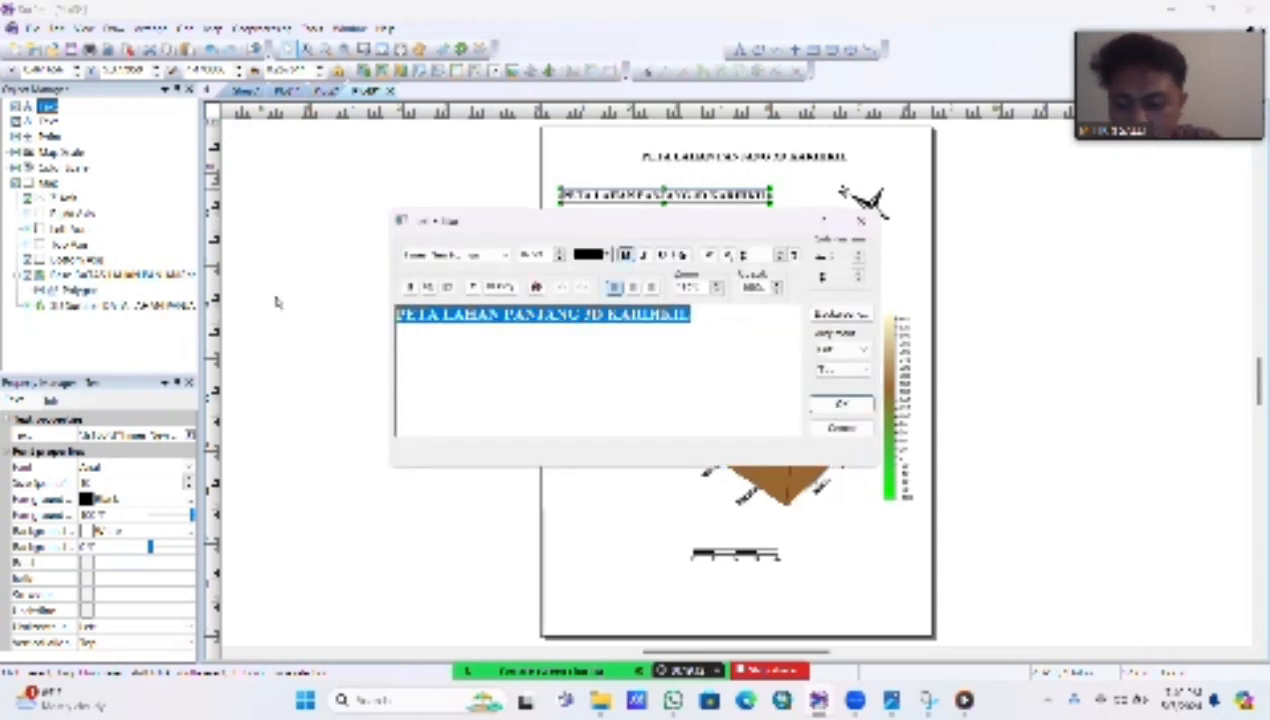
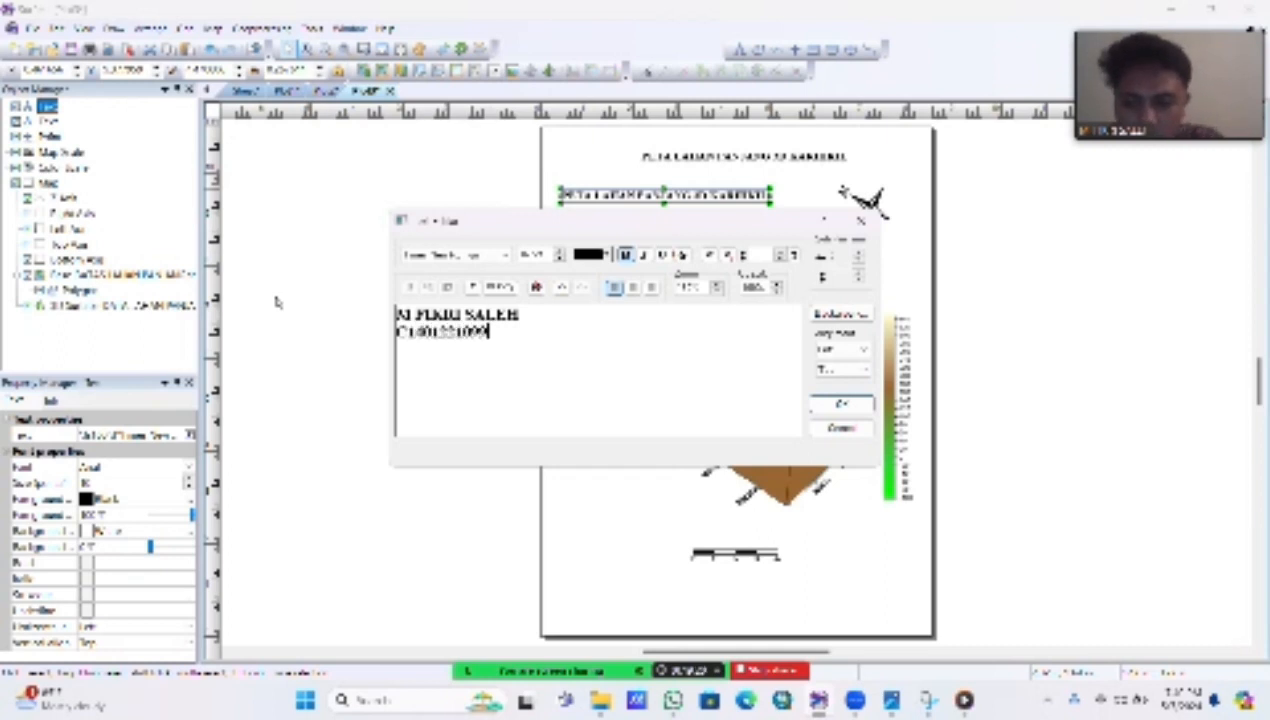
type("PARALI")
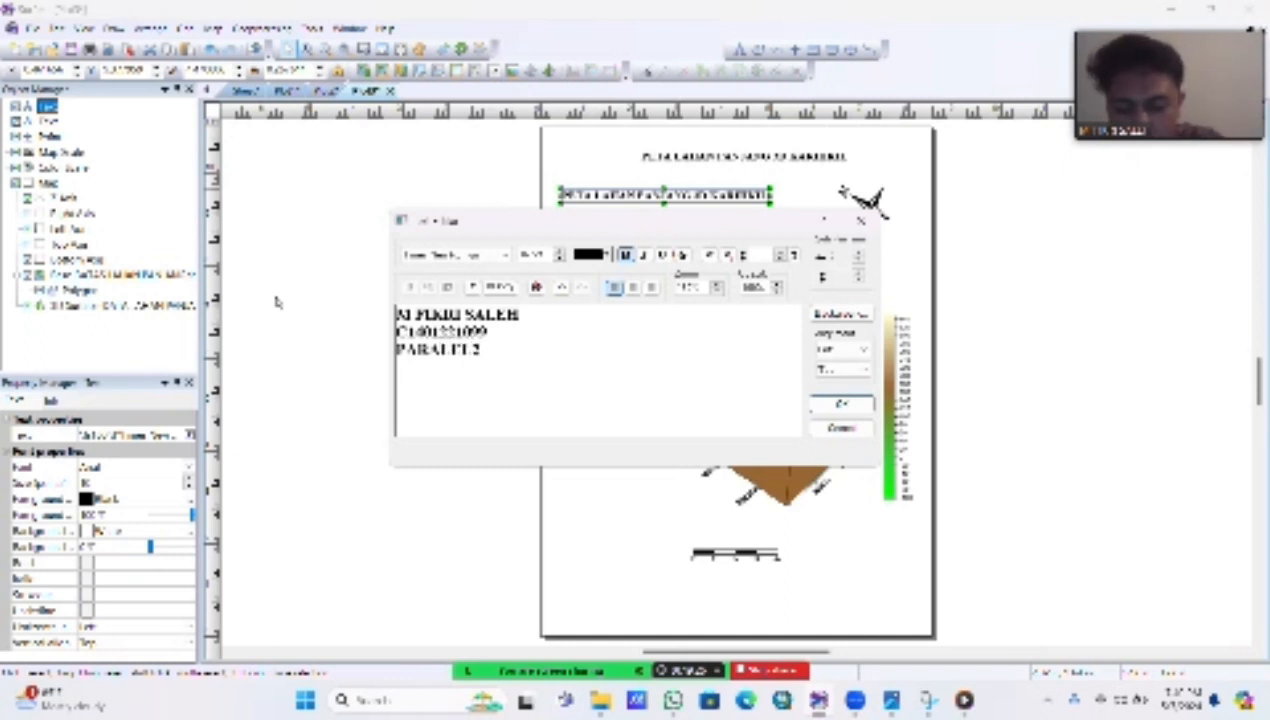
type("ELASA,")
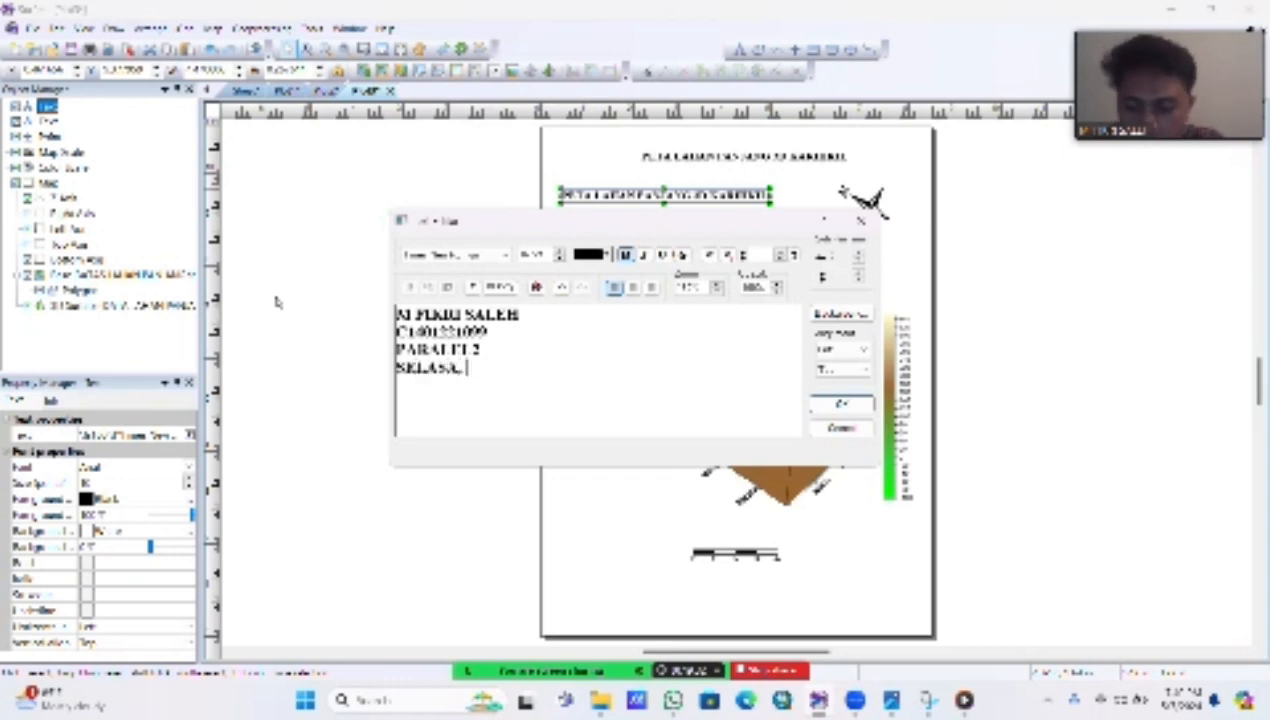
type("7 MEI 2024")
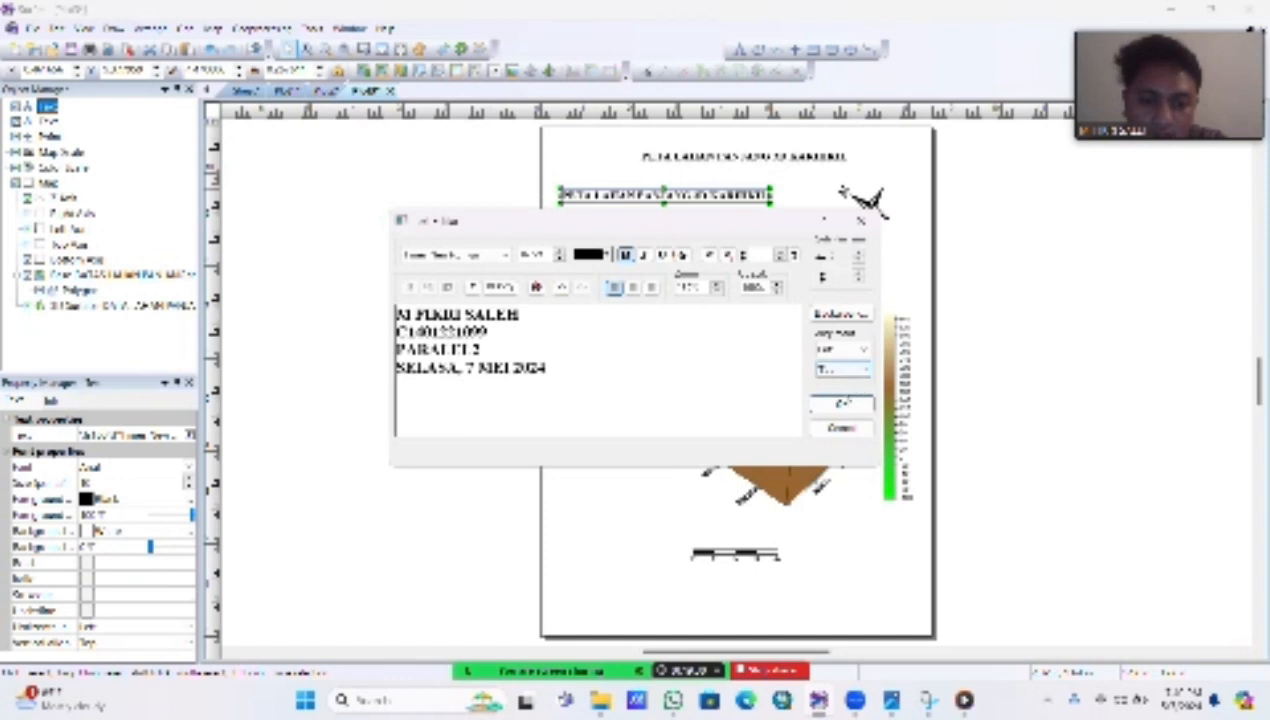
left_click(841, 403)
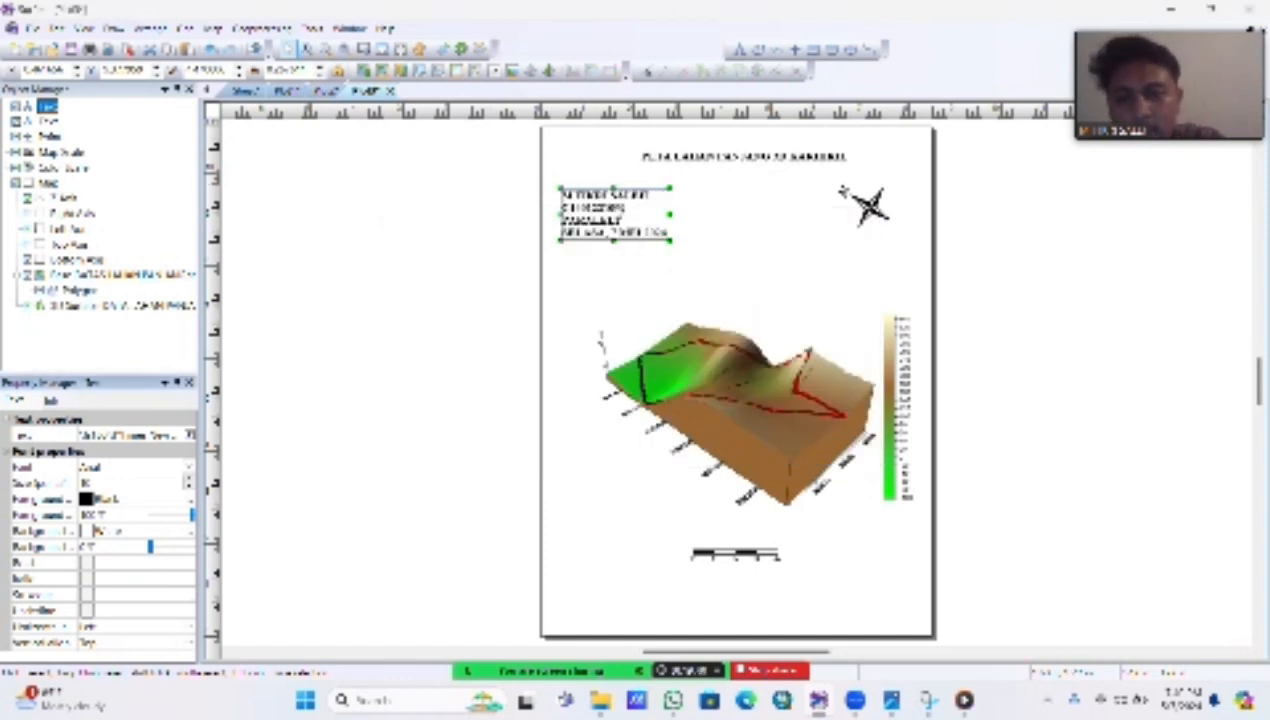
left_click_drag(615, 206, 625, 204)
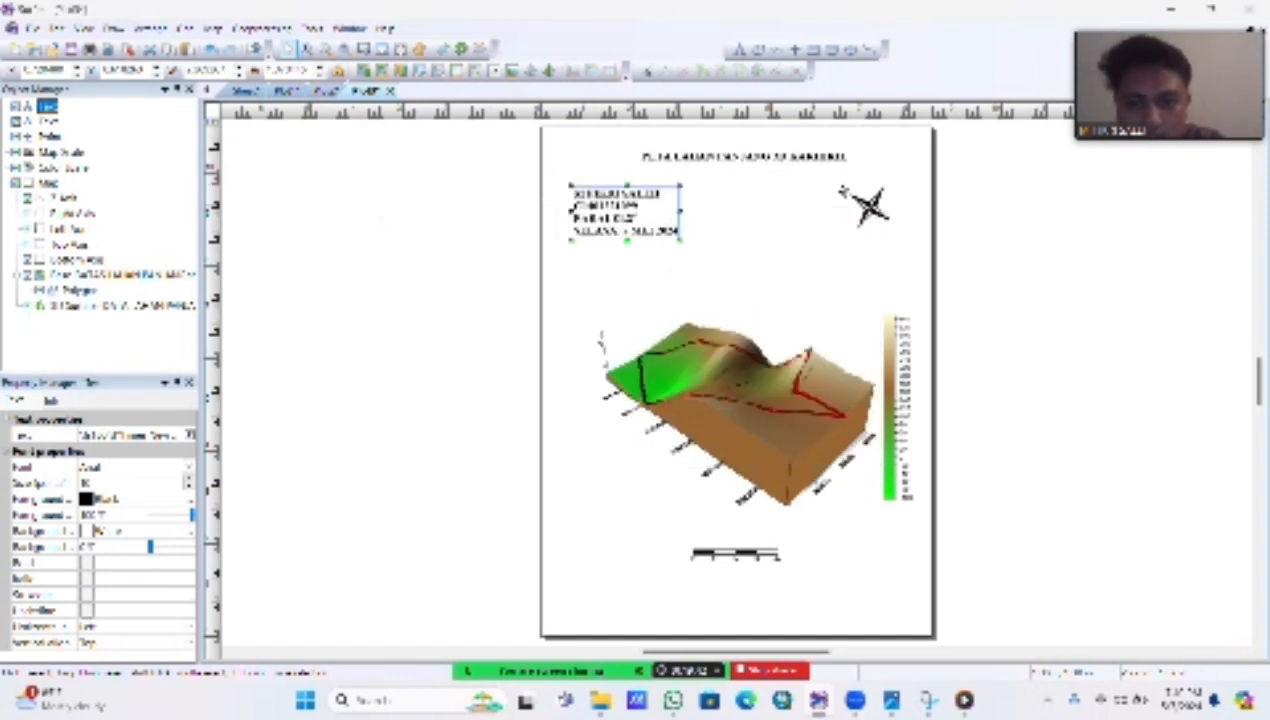
left_click(735, 229)
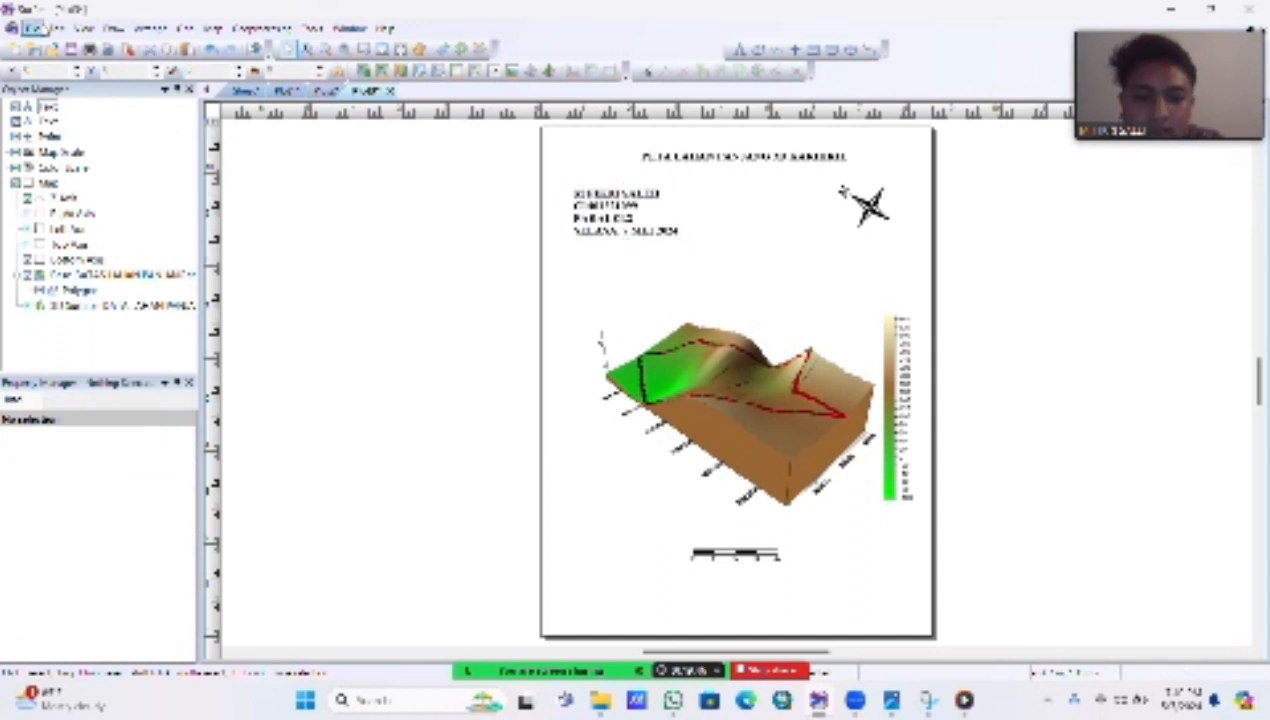
Step: Start exporting the finished plot with JPG Compressed Bitmap as the file format
left_click(33, 28)
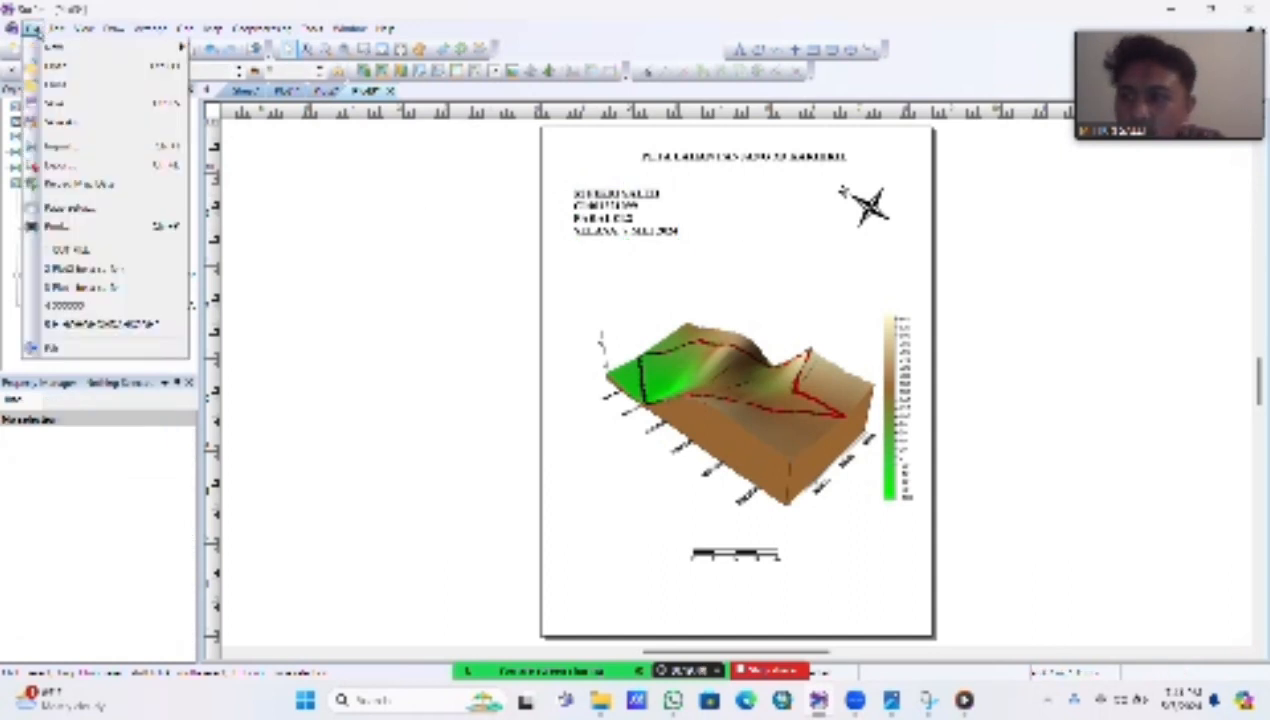
left_click(100, 168)
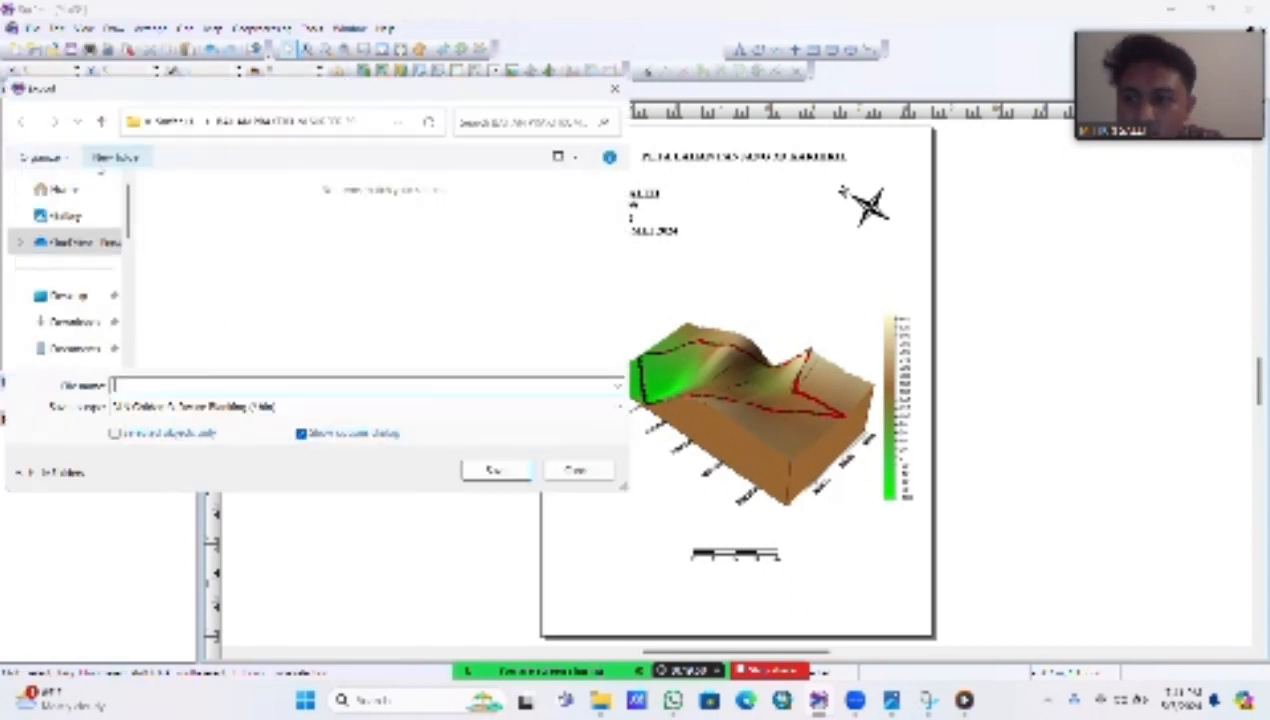
left_click(232, 408)
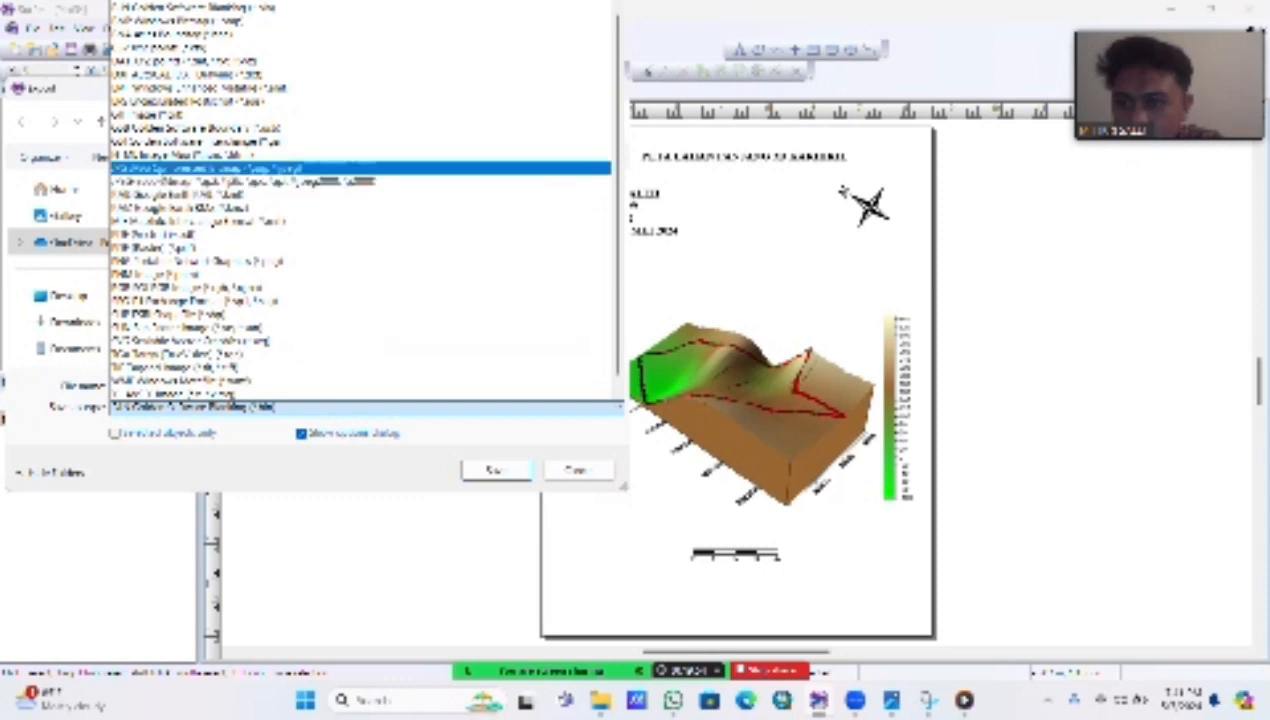
left_click(300, 168)
Step: Name the export file with the author's full name and student number, followed by Paralel2, Peta 3D and Lahan Panjang, separated by underscores
left_click(237, 389)
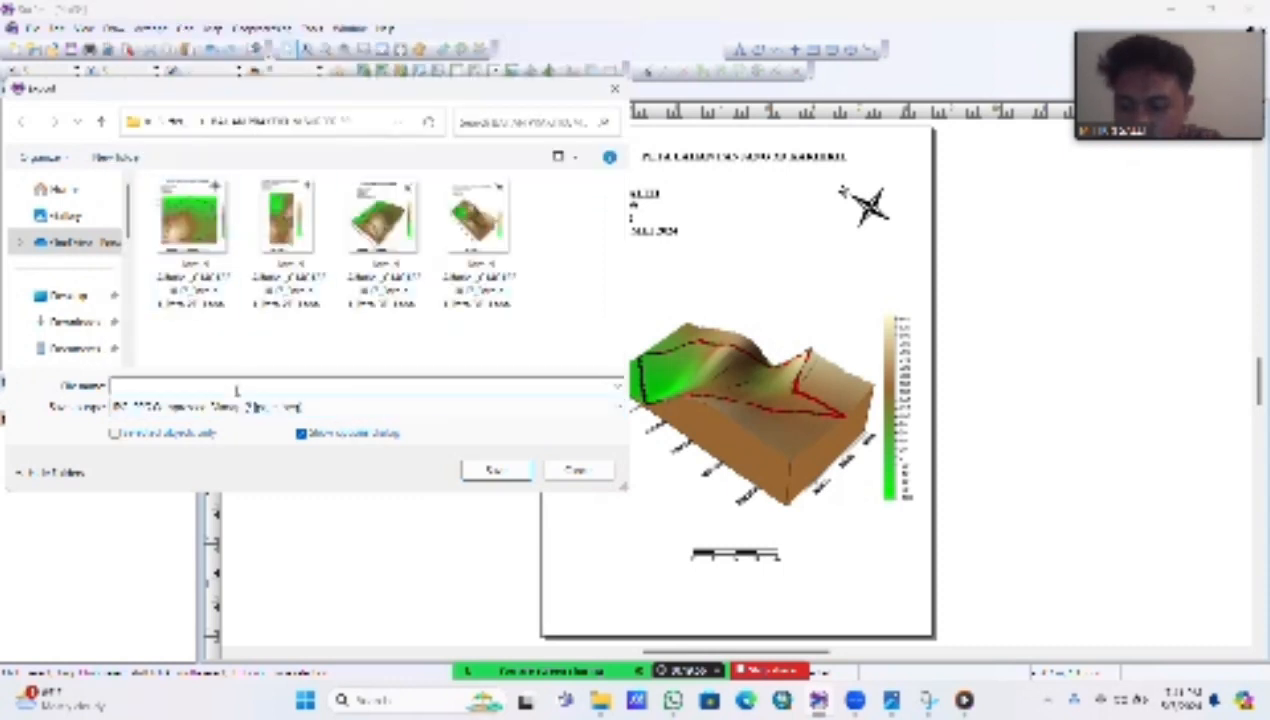
type("Jam")
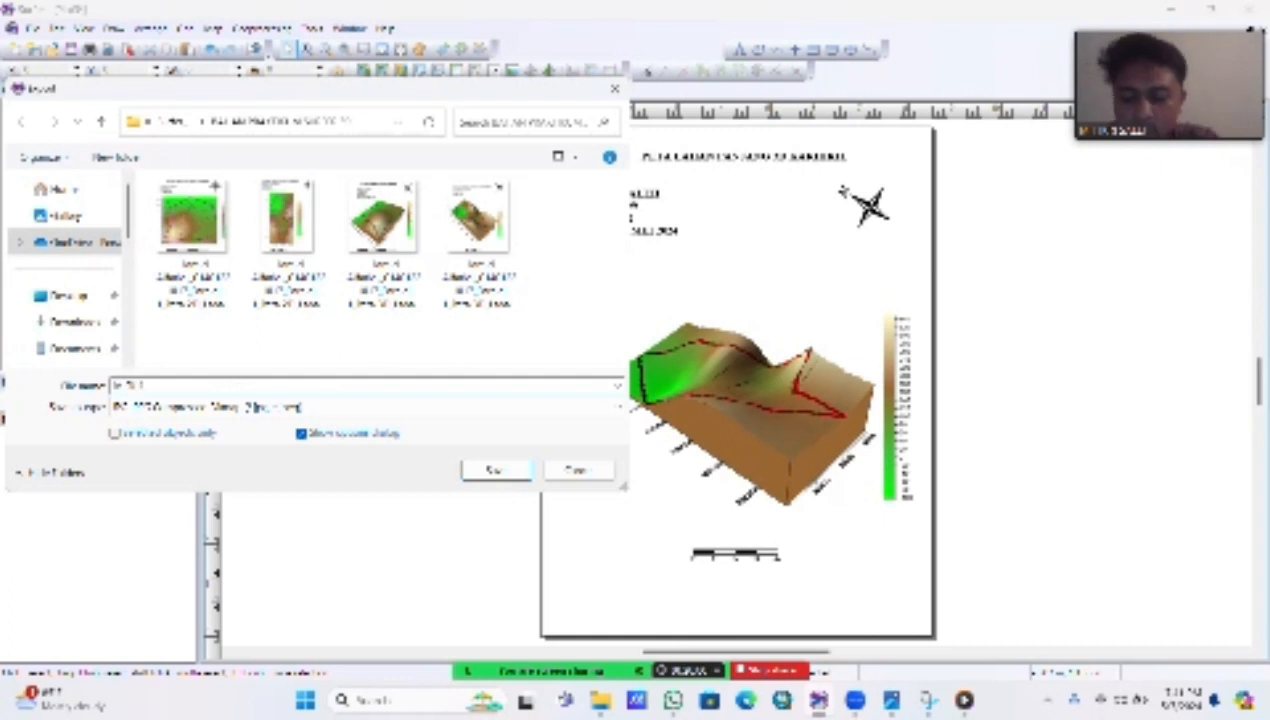
type("aleh")
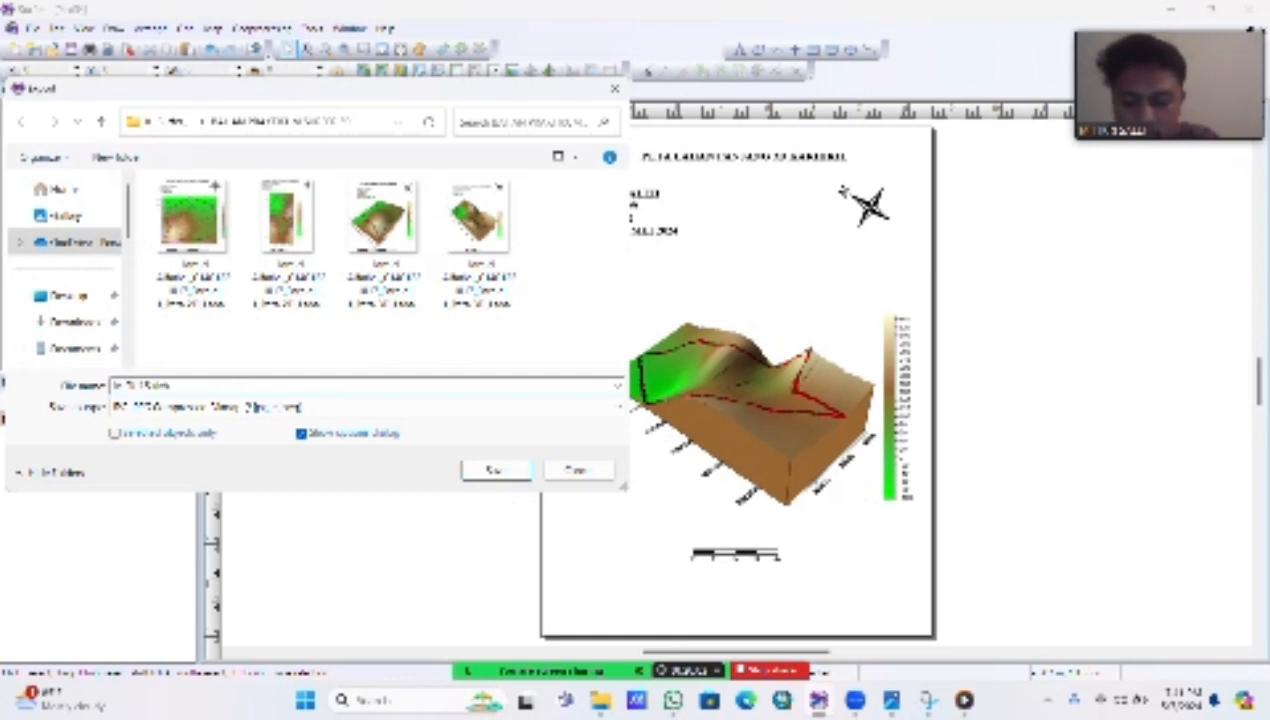
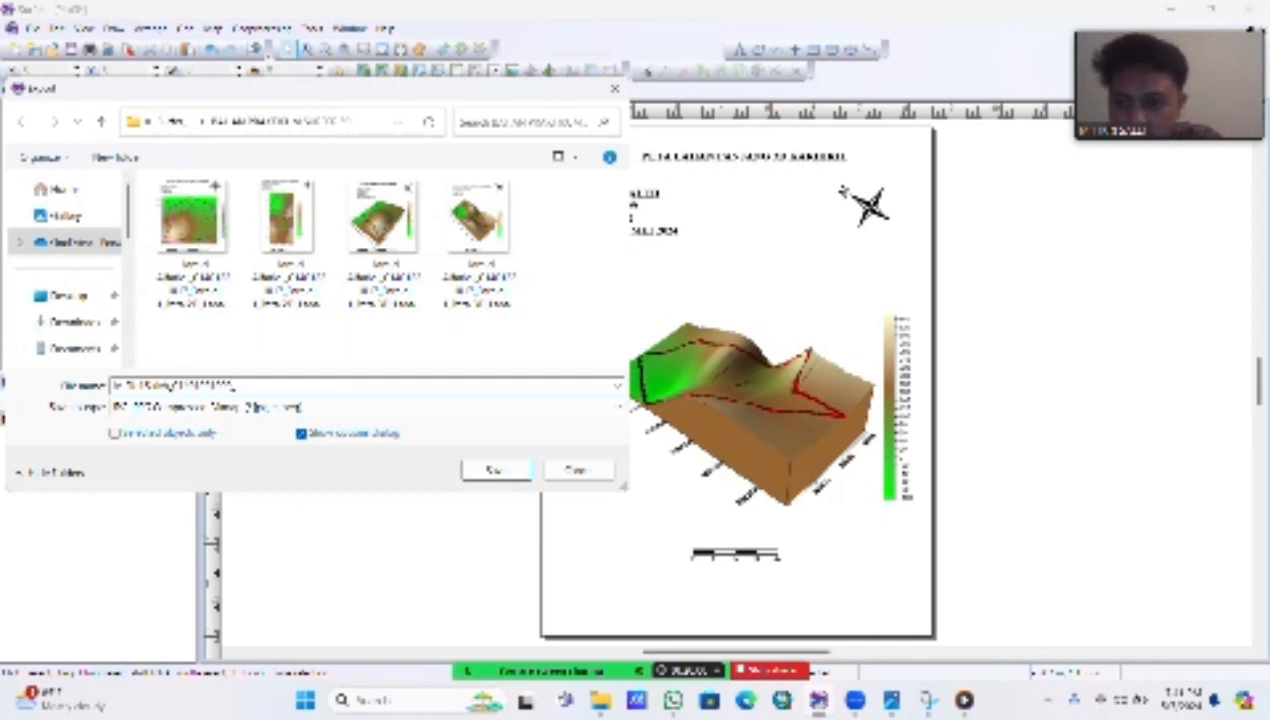
type("_Final")
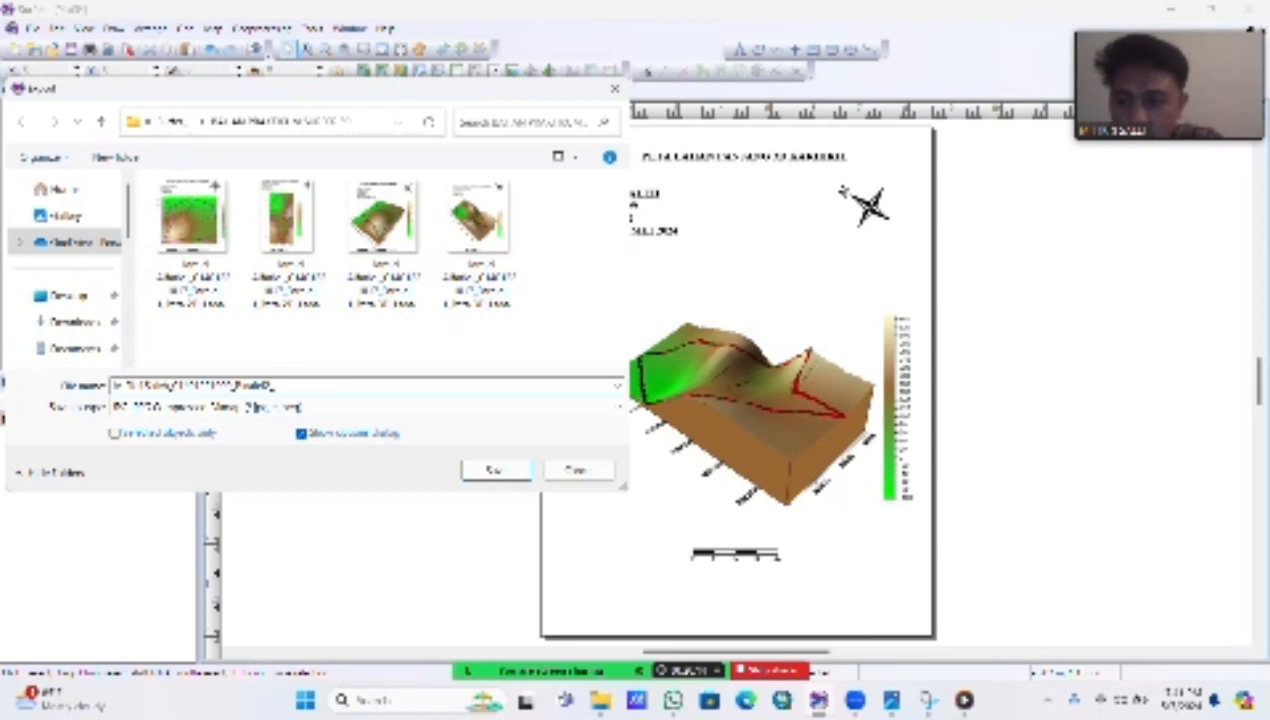
type("2_3D_")
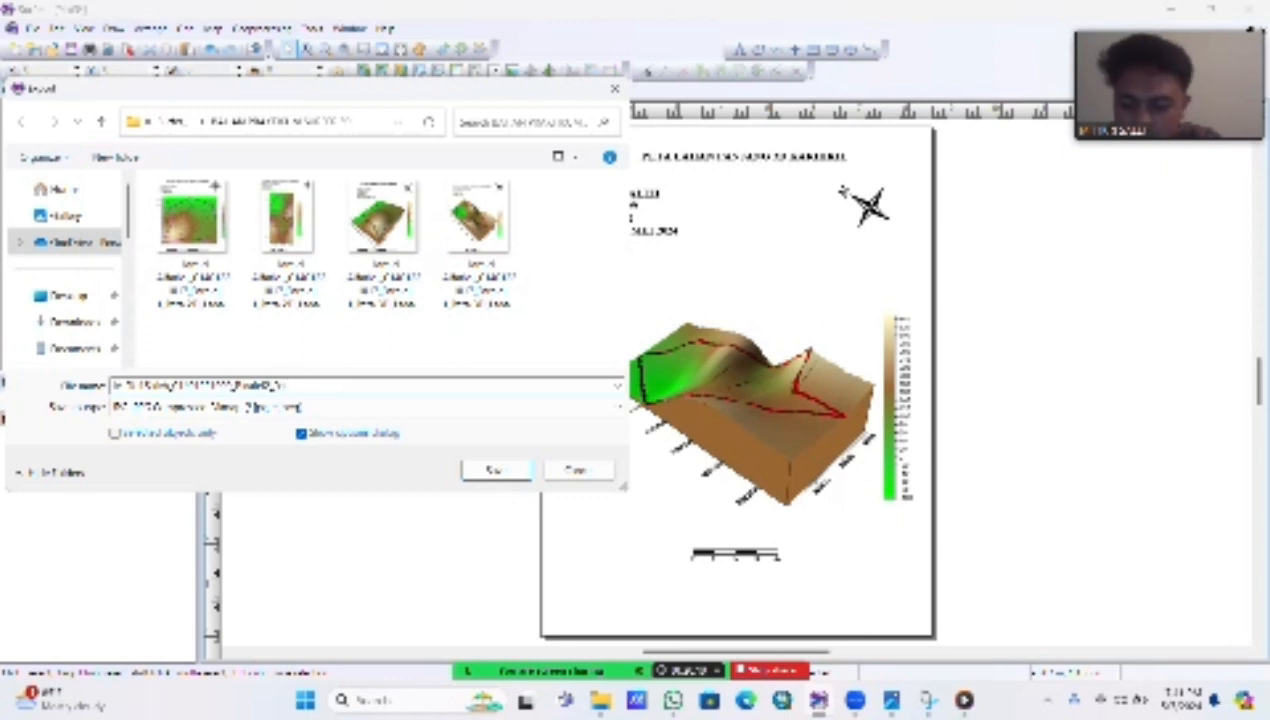
type("3D")
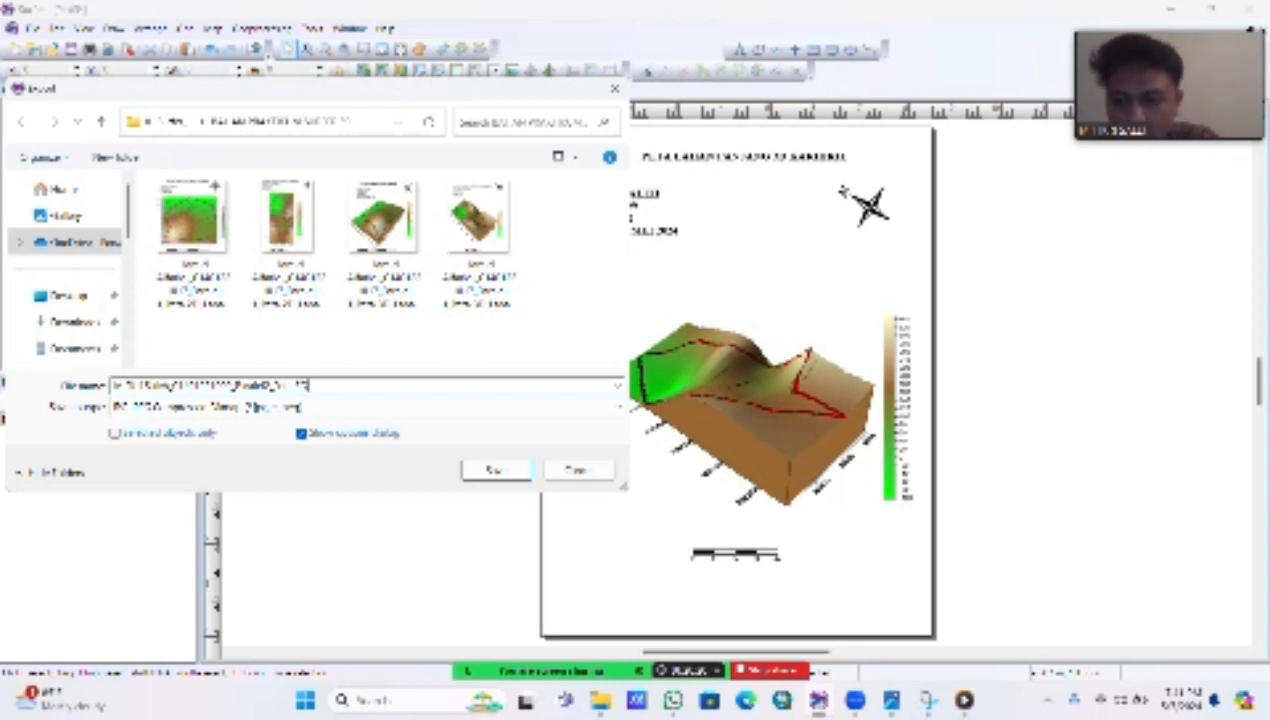
type("_")
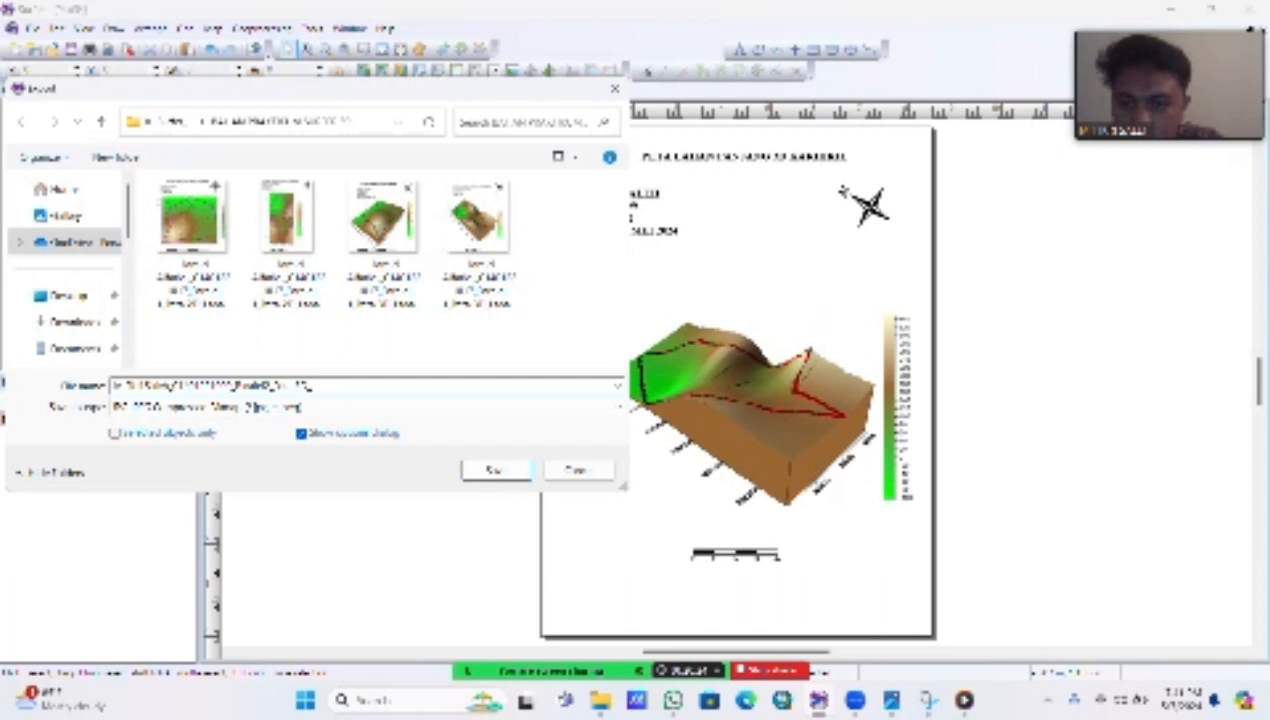
type("Lahan")
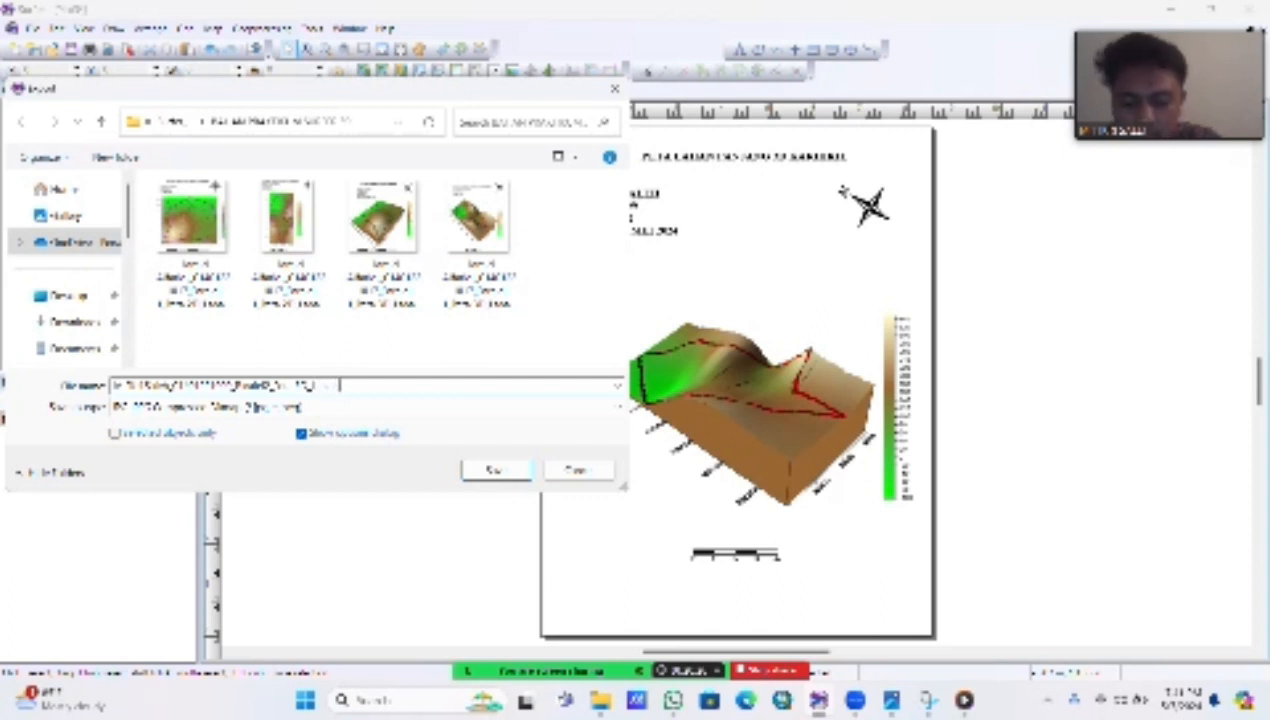
type(" Panjang")
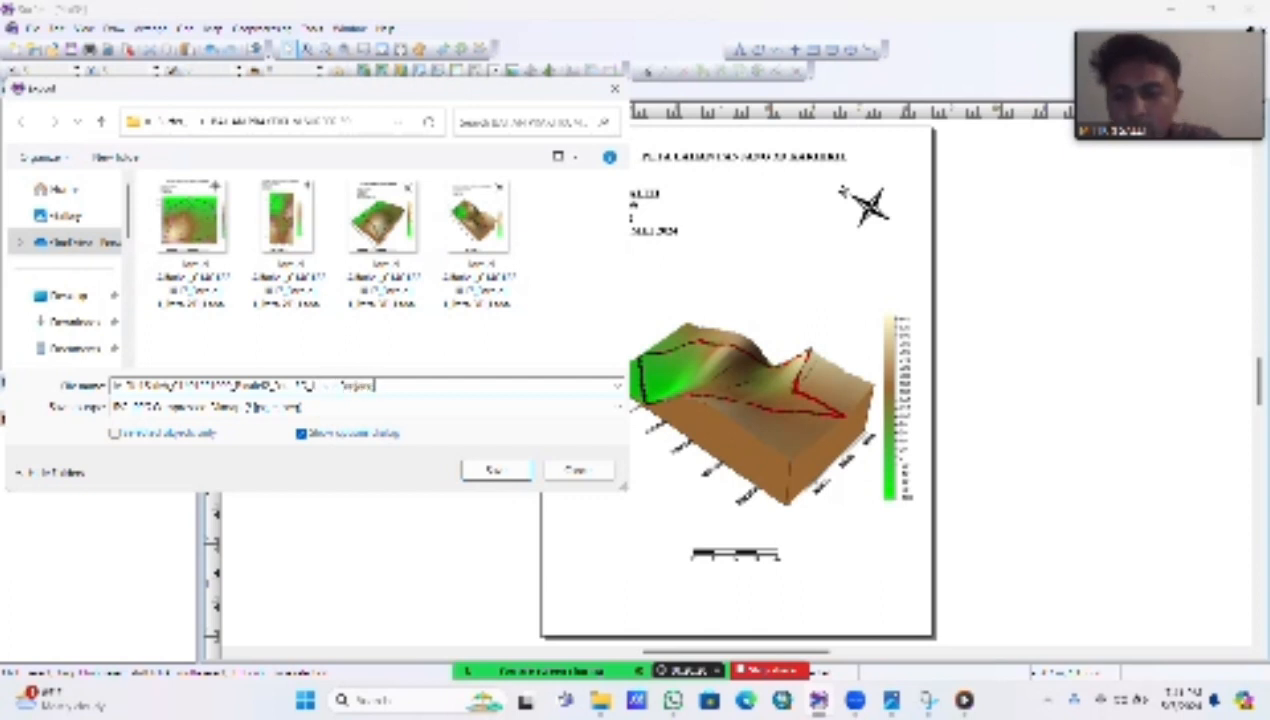
Step: Save the JPG export in the Downloads folder, accepting the default size and colour options
left_click(70, 328)
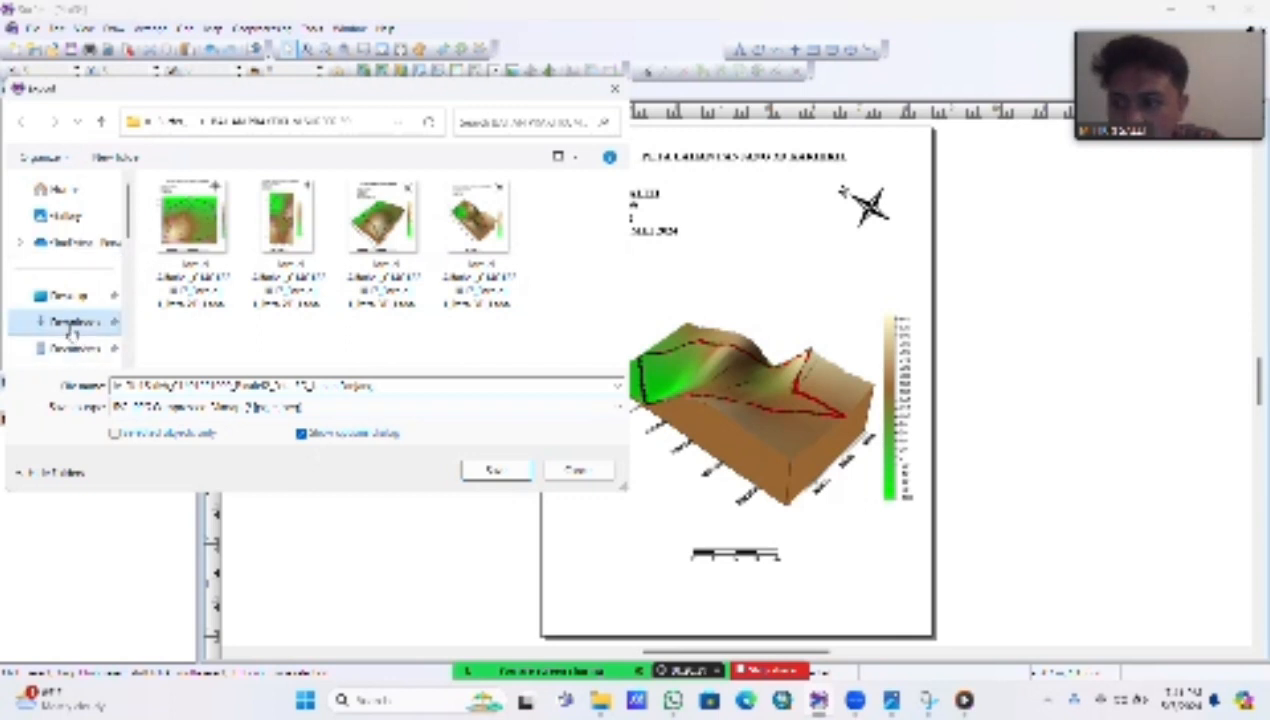
left_click(499, 471)
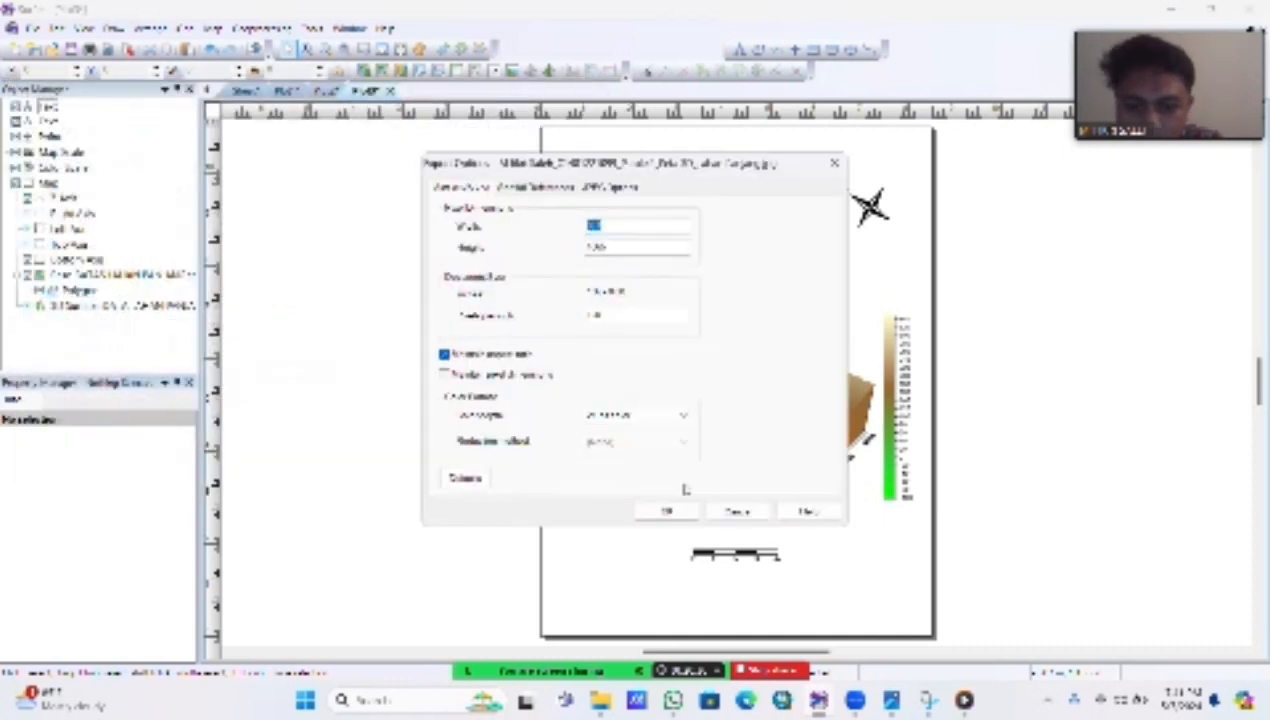
left_click(666, 511)
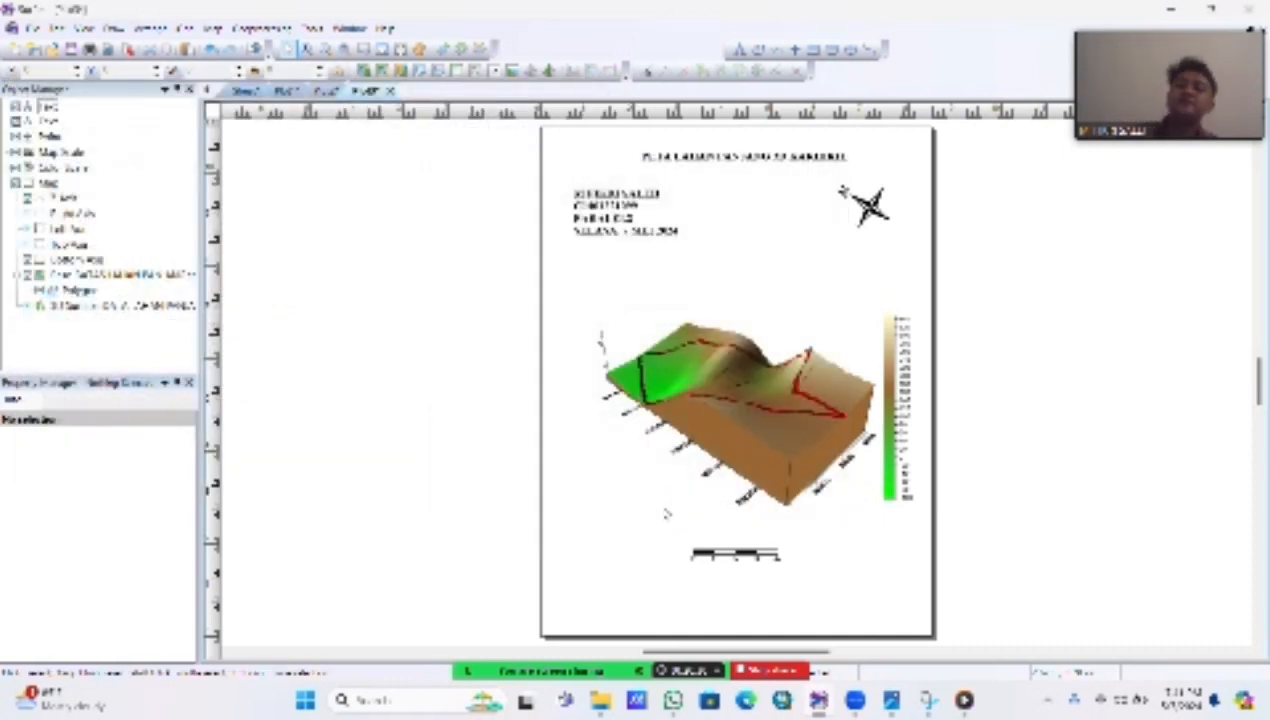
Step: Switch to File Explorer and open the newly exported 3D map JPG from the Downloads folder
mouse_move(600, 703)
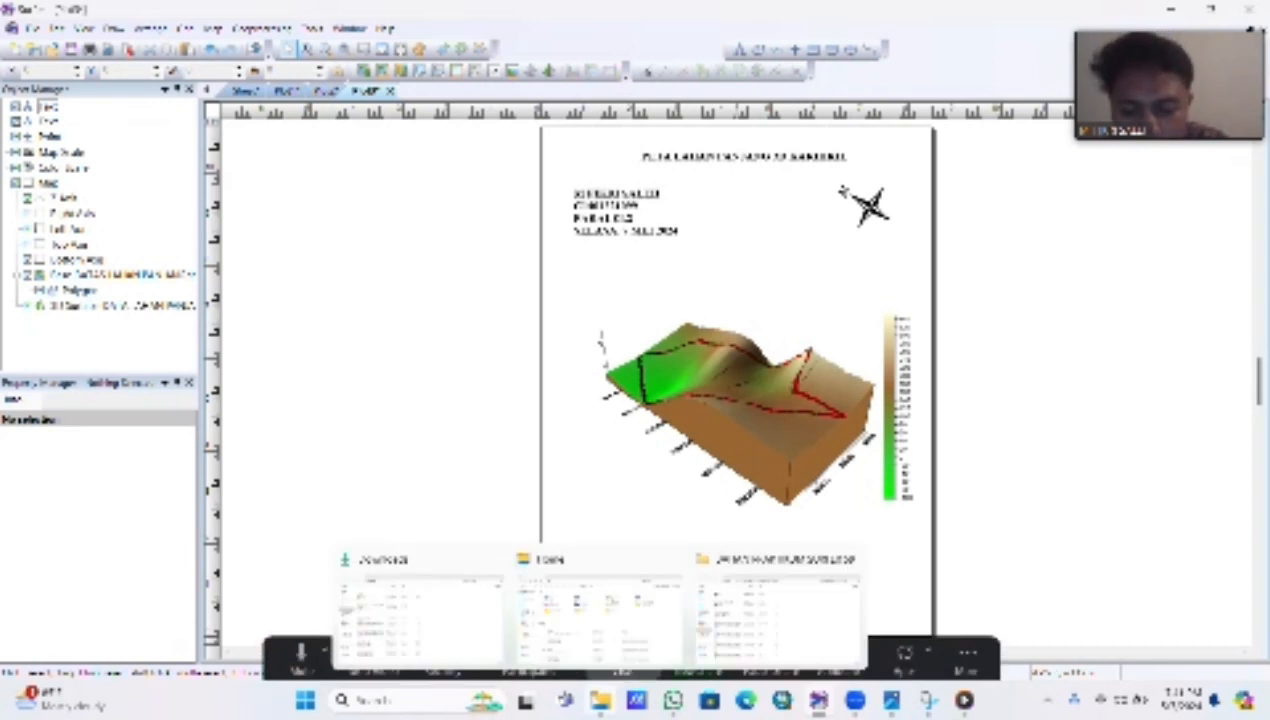
left_click(420, 610)
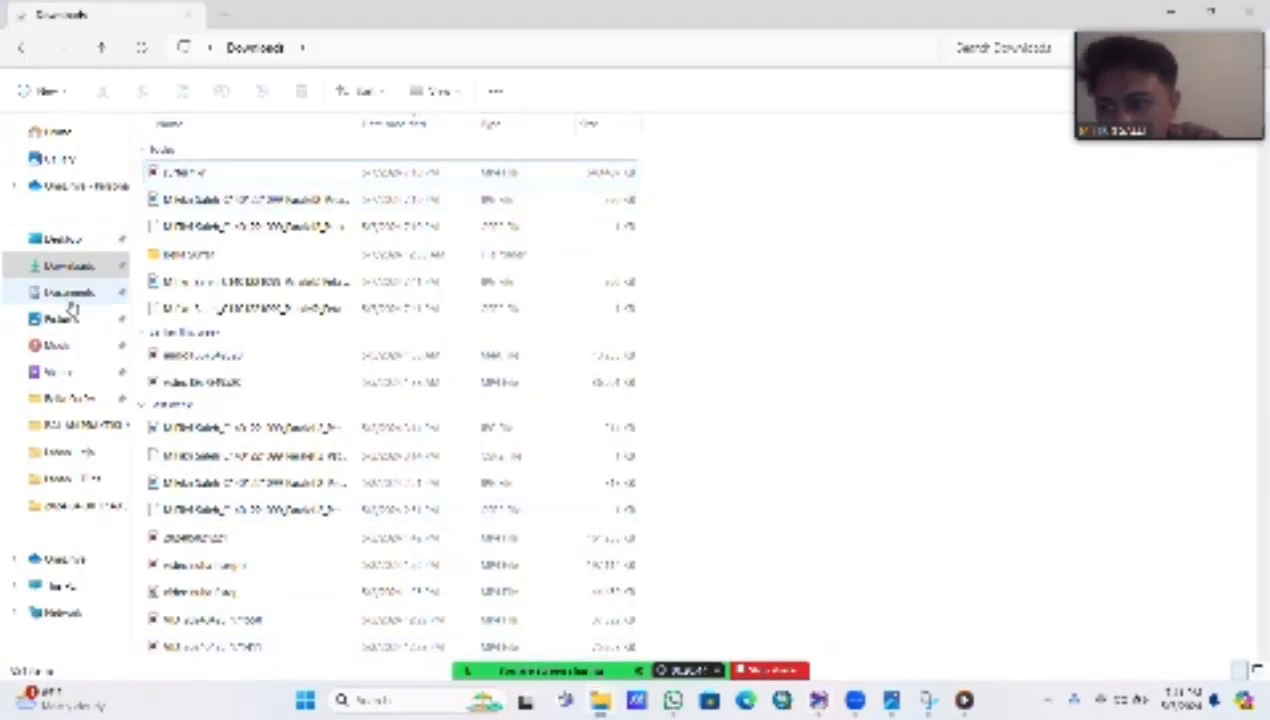
left_click(70, 294)
left_click(58, 268)
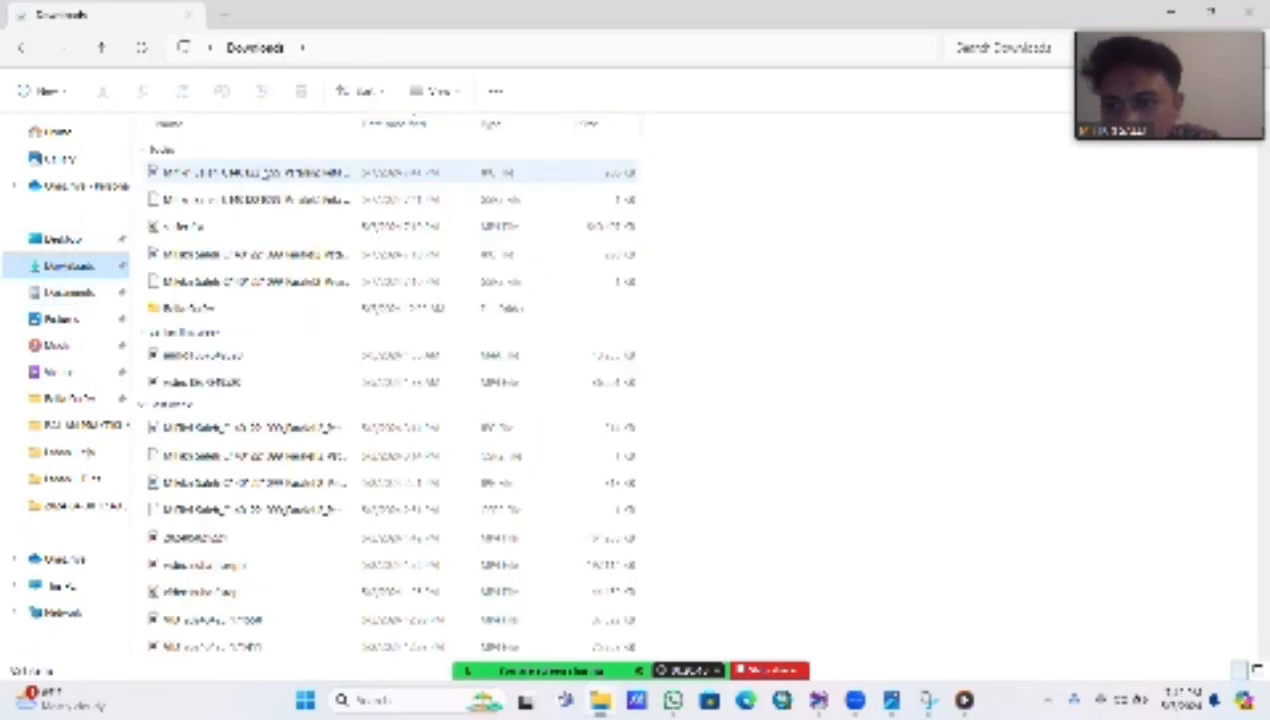
double_click(249, 174)
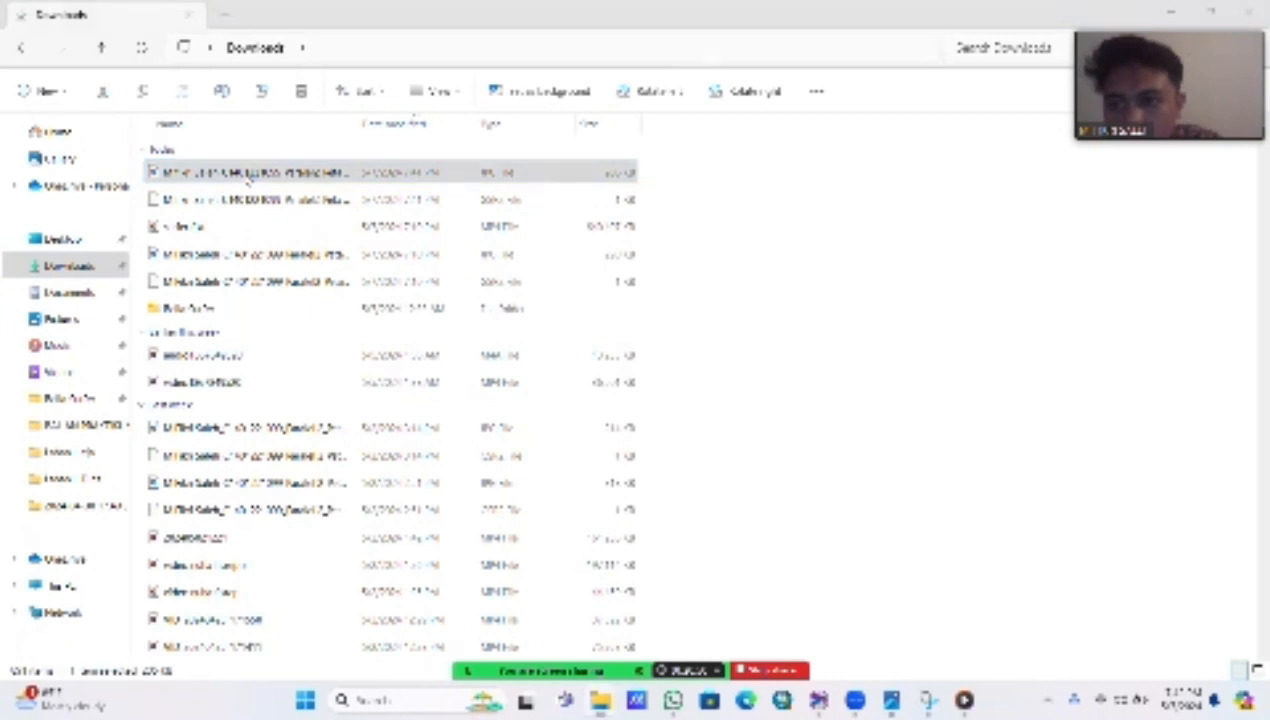